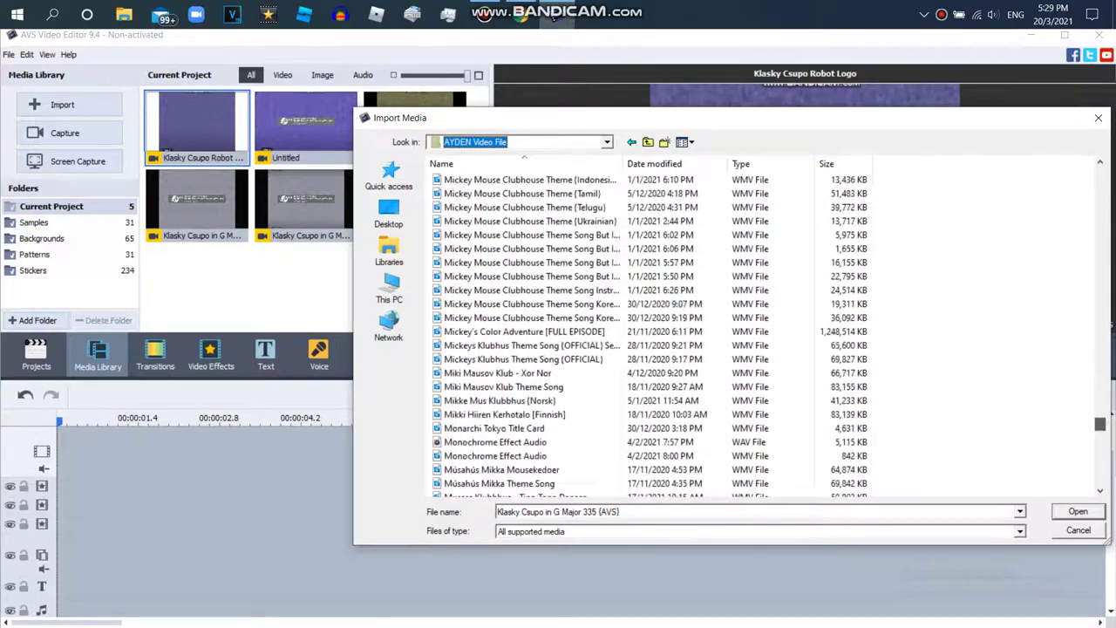
Import the video Klasky Csupo Robot Logo Trimmed and place it at the start of the main video line
scroll(654, 332, "down", 20)
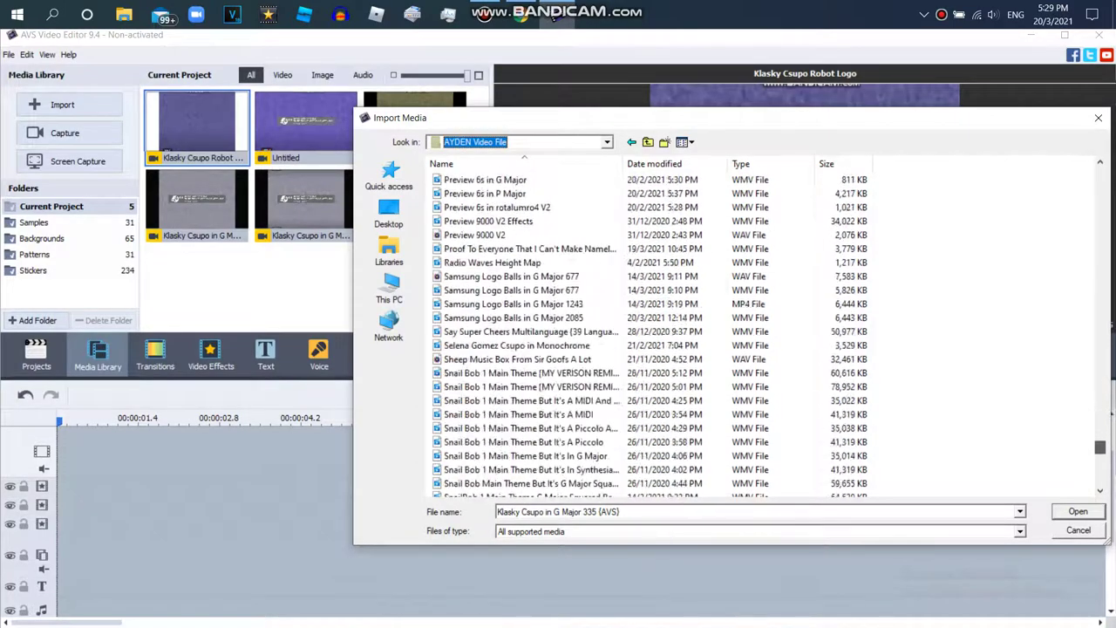
scroll(654, 331, "down", 5)
scroll(654, 331, "up", 20)
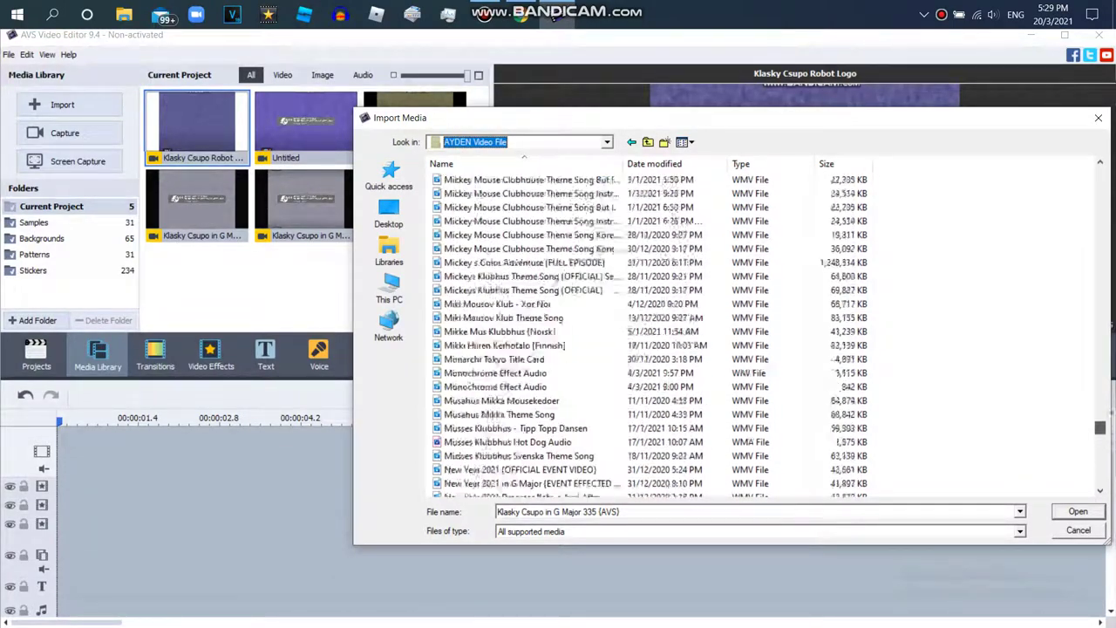
scroll(654, 332, "up", 8)
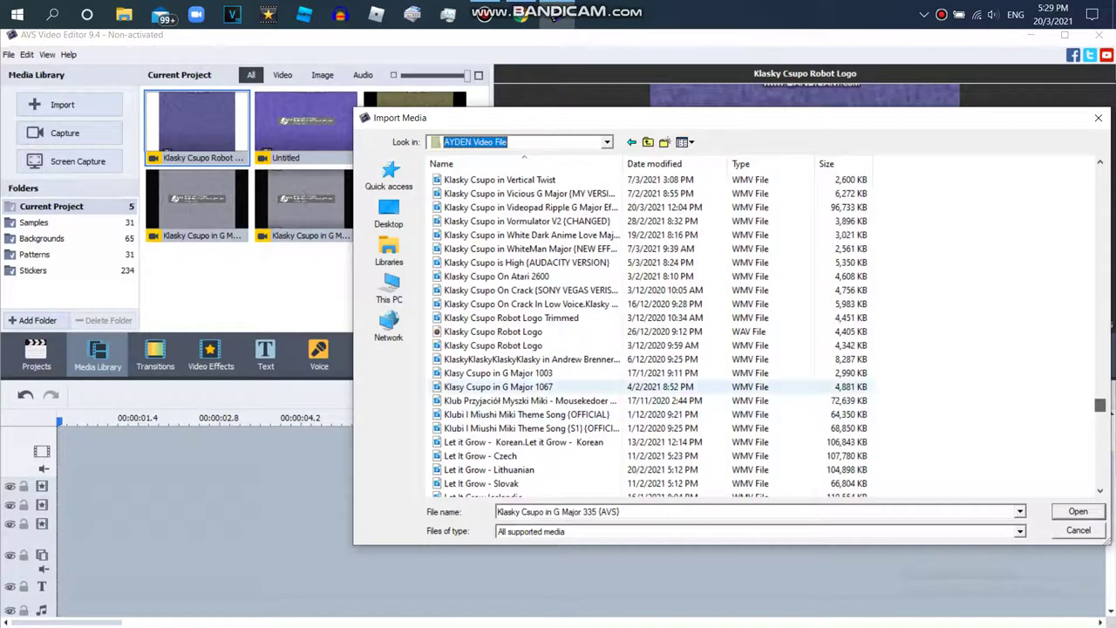
double_click(510, 317)
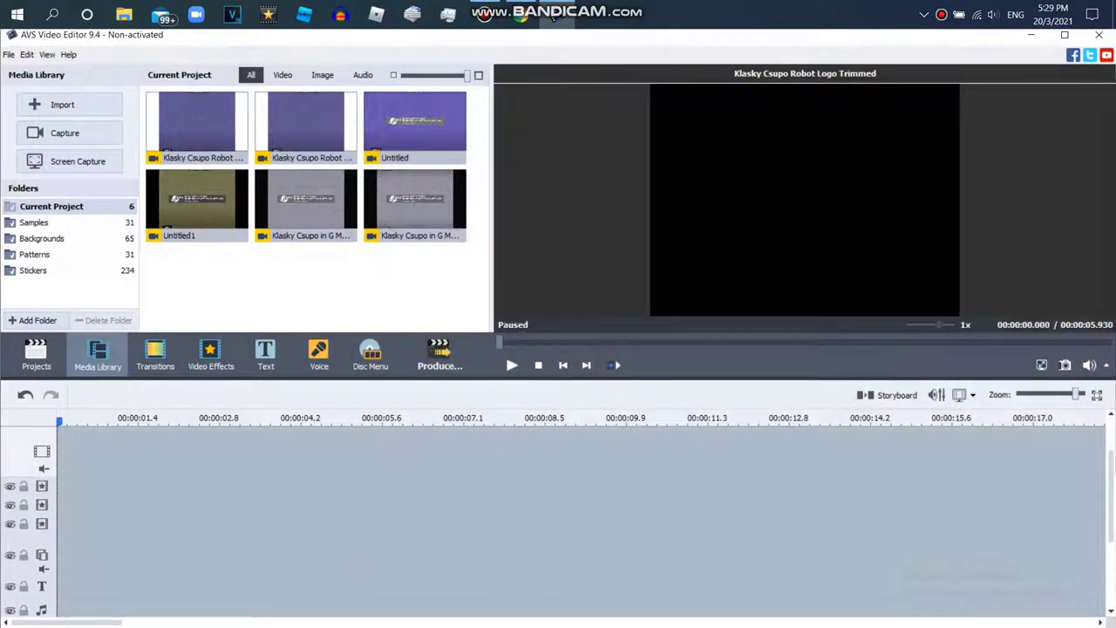
left_click_drag(197, 127, 218, 450)
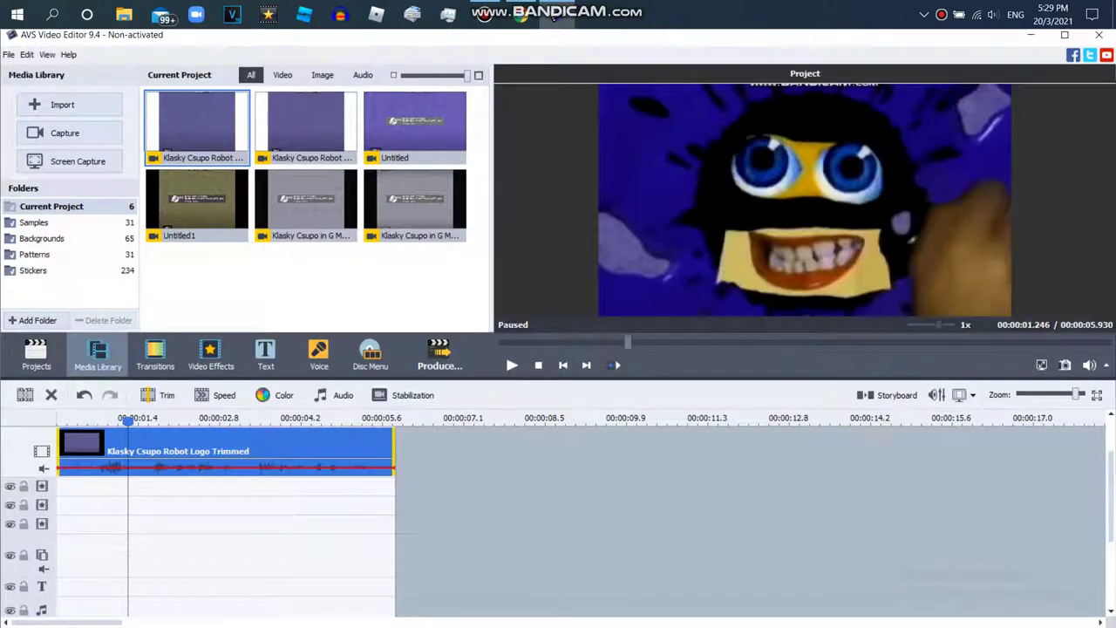
left_click(69, 436)
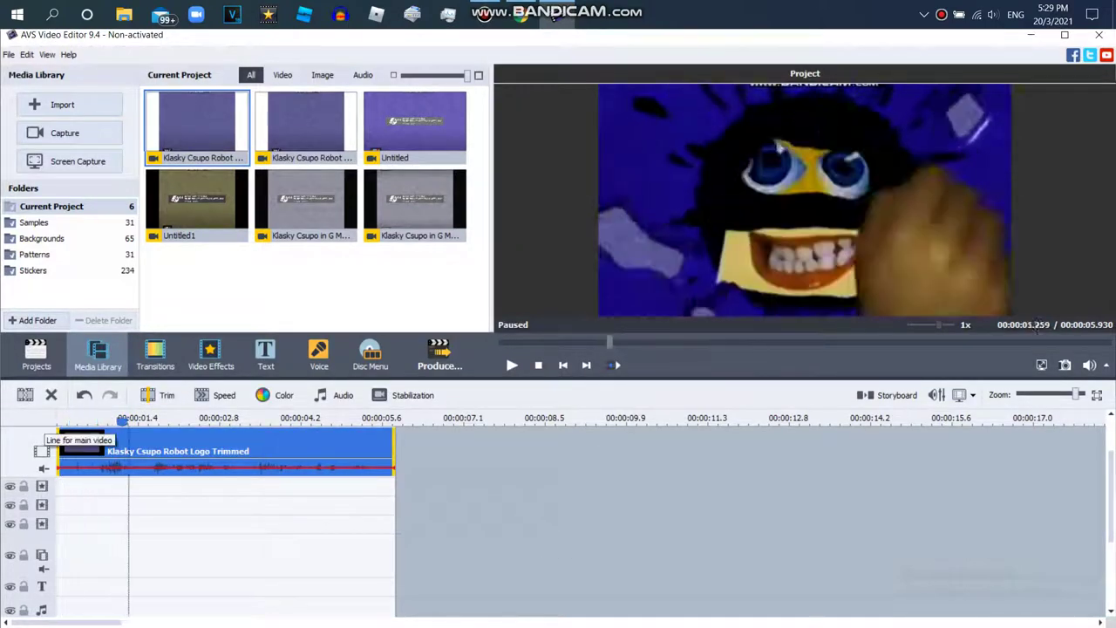
Add the Newsprint effect beneath the clip on the first effects line and shorten it to the clip's end
left_click(210, 353)
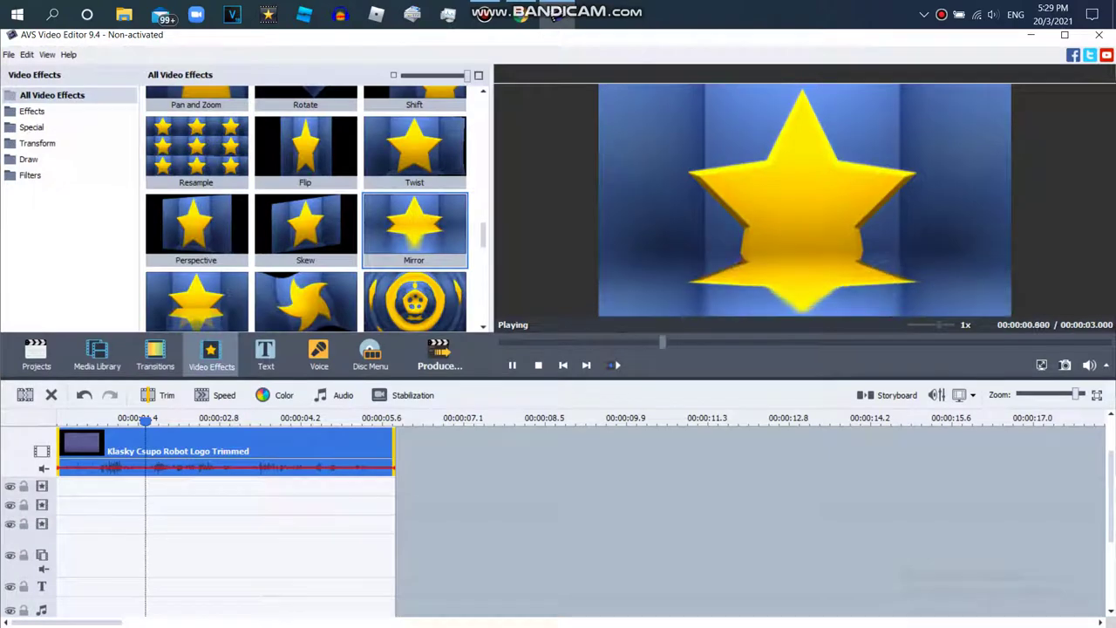
scroll(305, 209, "down", 5)
left_click_drag(305, 213, 127, 528)
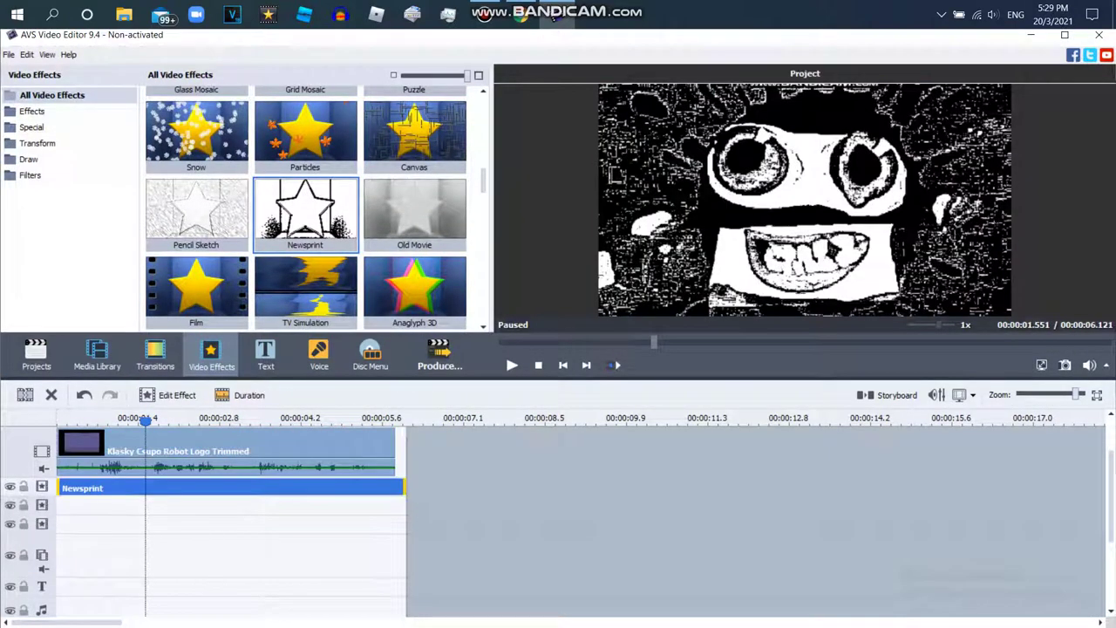
left_click_drag(403, 489, 394, 489)
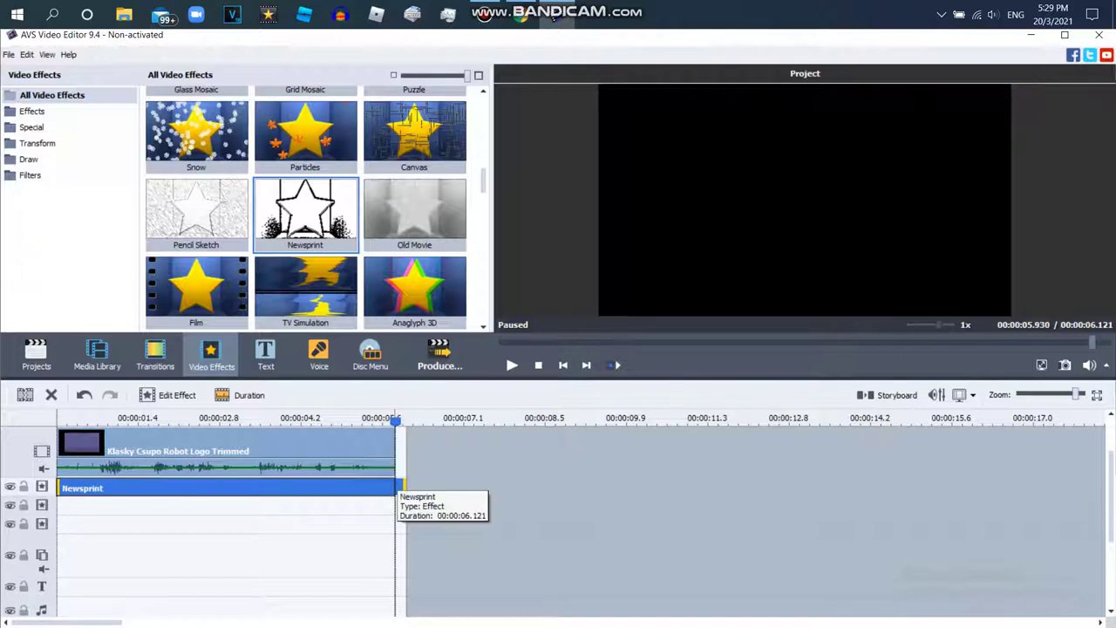
Duplicate the Newsprint effect and place the copy at the start of the second effects line
right_click(367, 491)
left_click(419, 574)
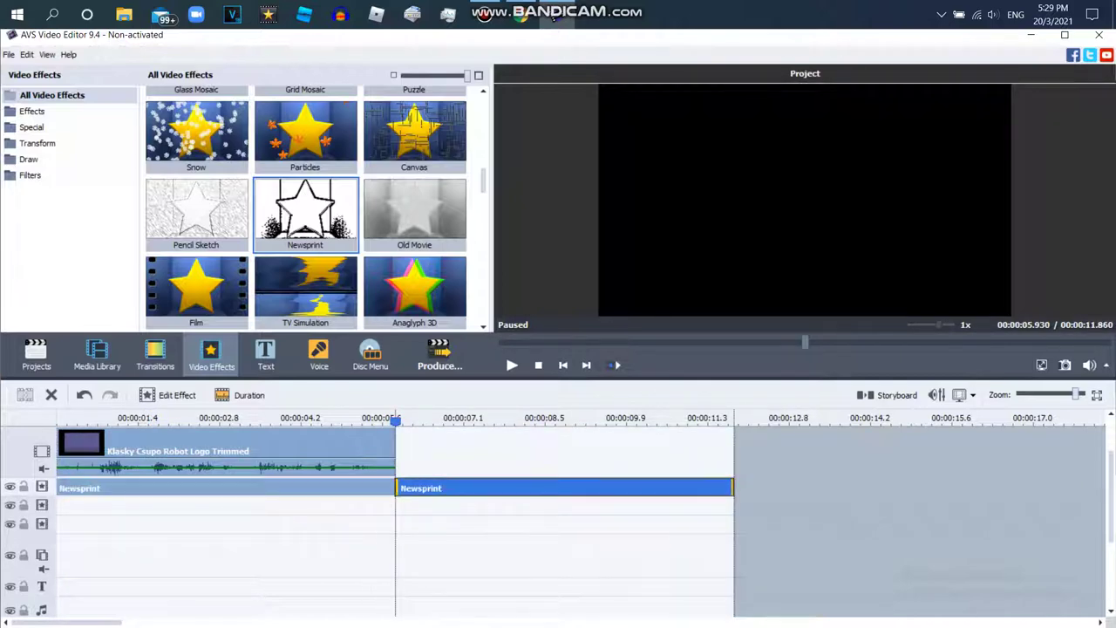
left_click_drag(523, 488, 185, 506)
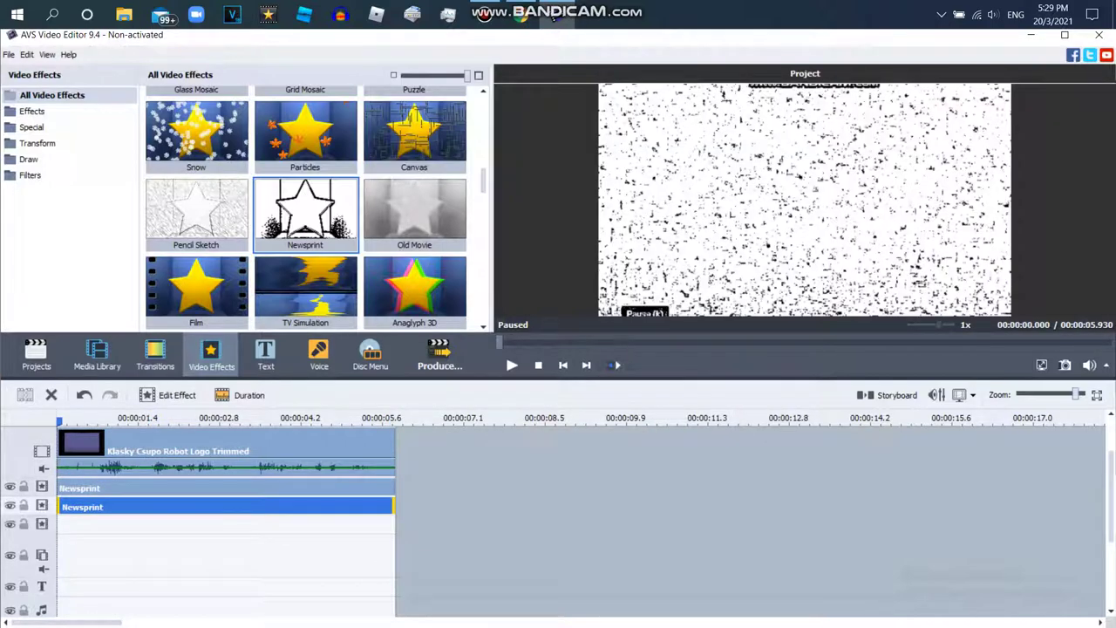
Replace the Newsprint copy on the second effects line with the Color Exchange effect
scroll(305, 210, "up", 3)
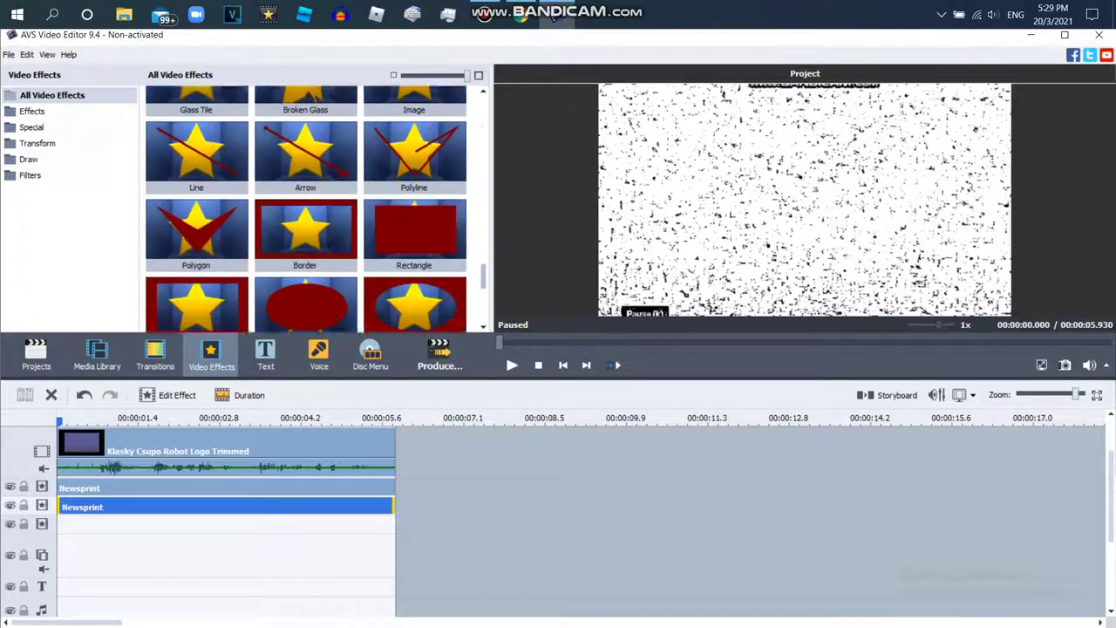
scroll(305, 175, "up", 3)
scroll(305, 174, "down", 1)
left_click_drag(305, 126, 364, 510)
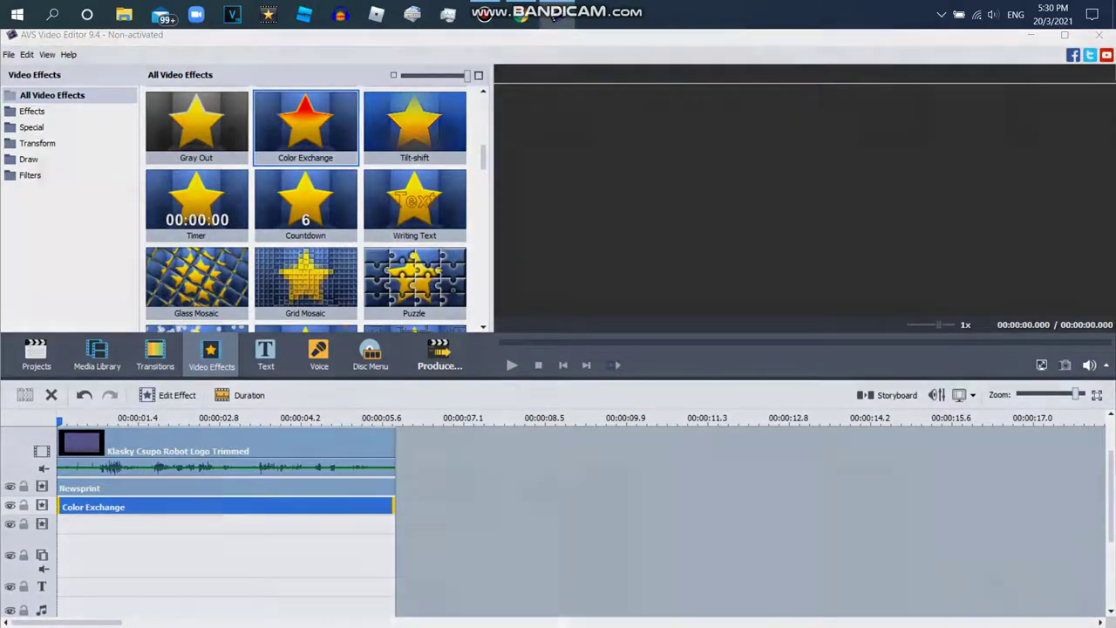
Set the Color Exchange effect's Color 1 to black and Color 2 to white
double_click(364, 507)
left_click(727, 207)
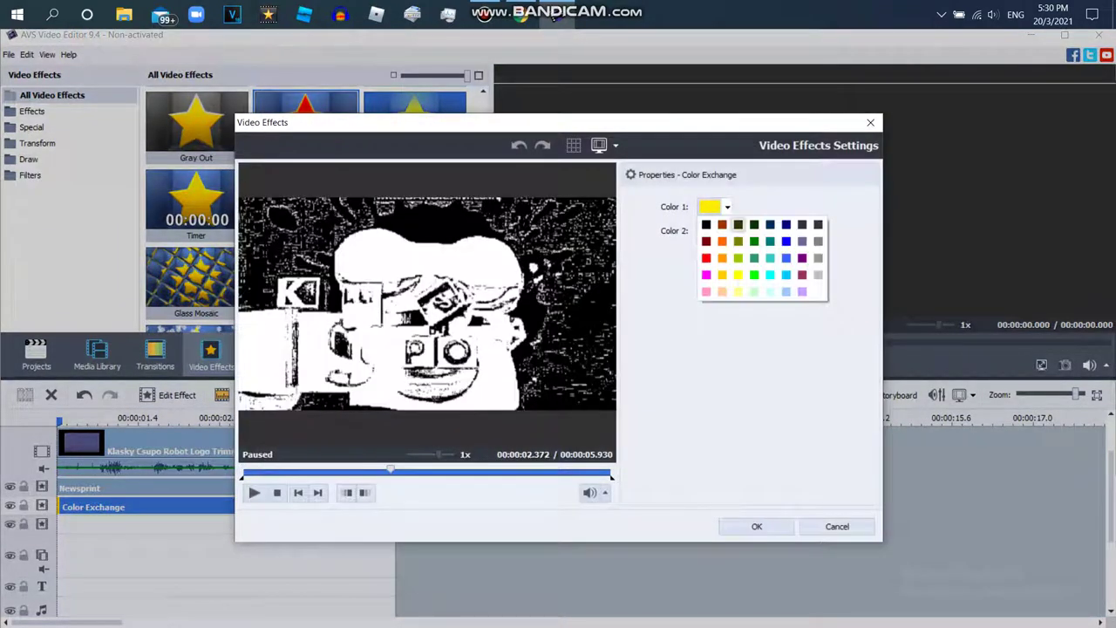
left_click(818, 292)
left_click(727, 231)
left_click(819, 316)
left_click(727, 207)
left_click(706, 223)
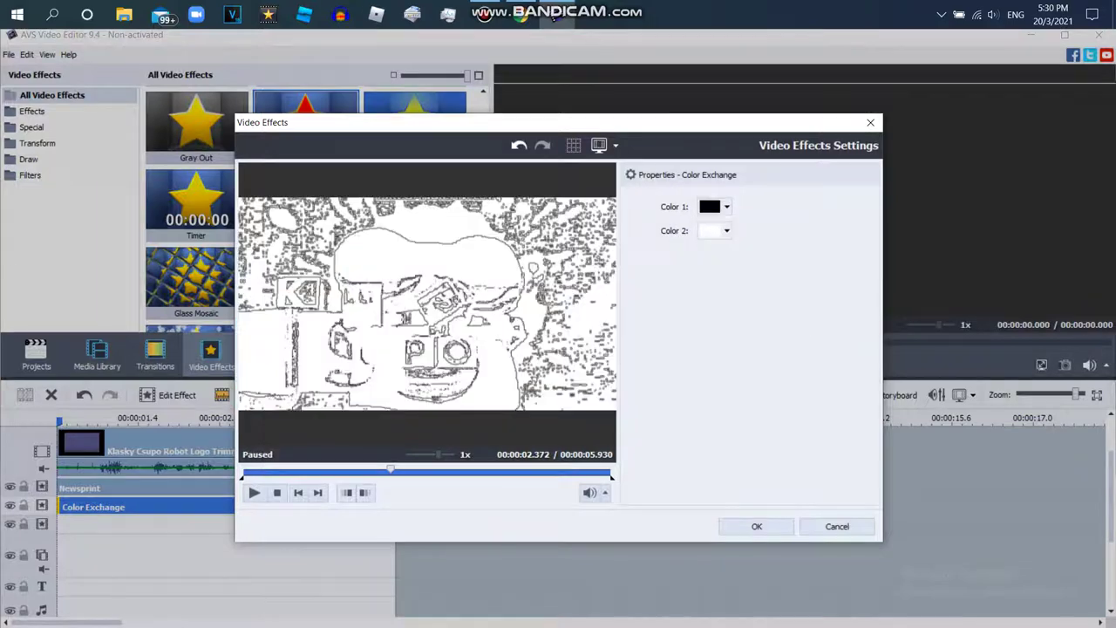
key("Left")
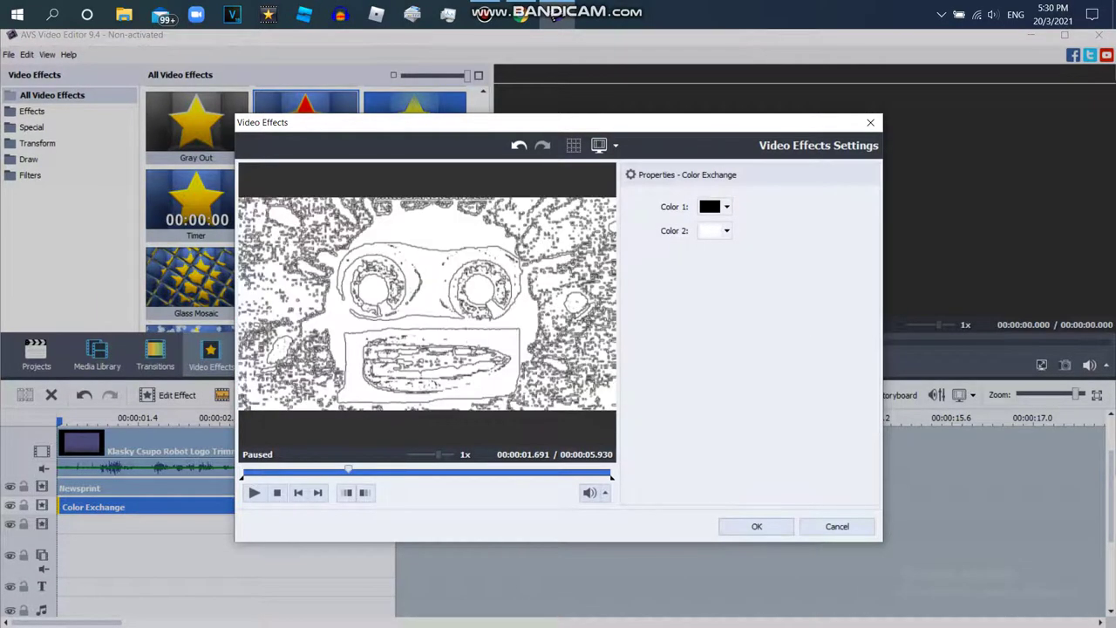
left_click(757, 526)
Duplicate the Color Exchange effect and place the copy at the start of the third effects line
right_click(397, 506)
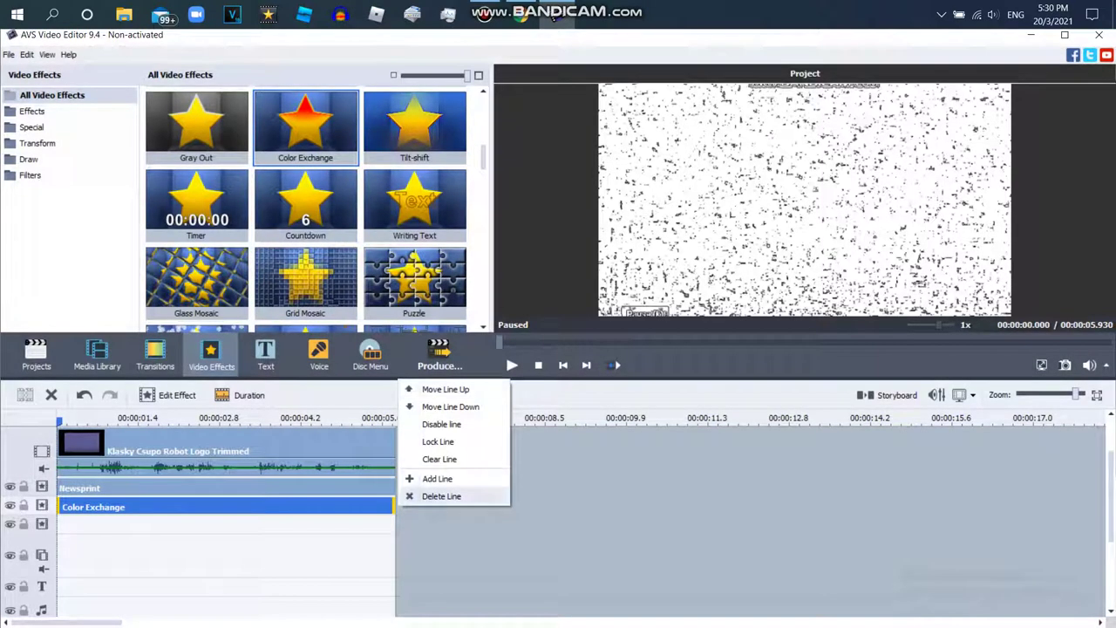
right_click(368, 507)
left_click(419, 590)
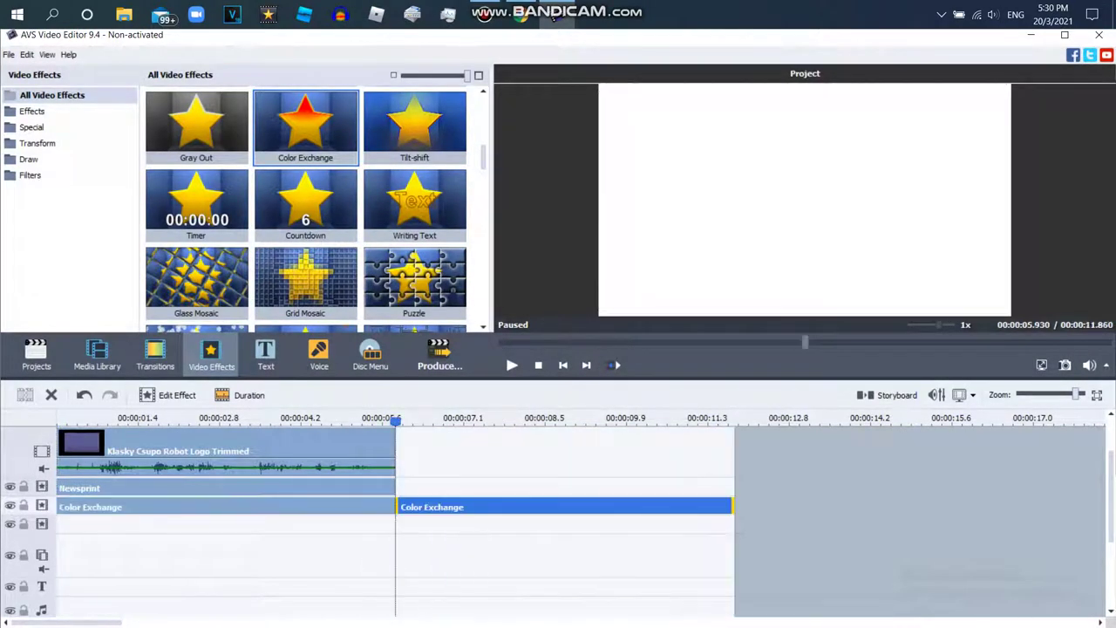
left_click_drag(558, 507, 219, 526)
Add two more video effects lines to the timeline below the third one
right_click(462, 522)
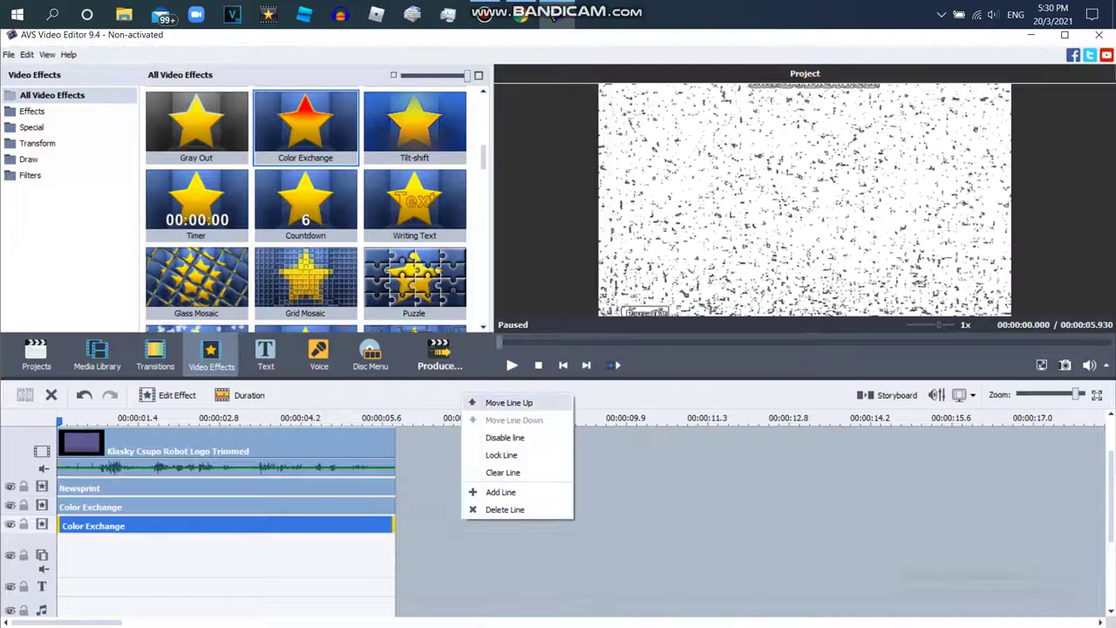
left_click(501, 492)
right_click(447, 523)
left_click(489, 494)
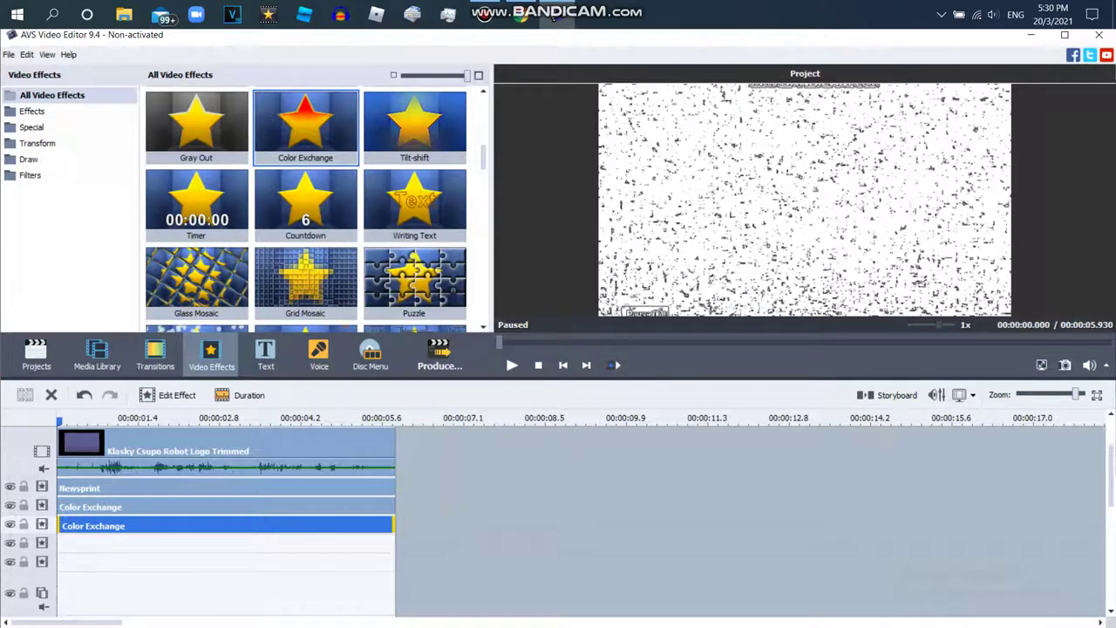
Replace the Color Exchange copy on the third effects line with a Rotate effect at an angle of 20
scroll(305, 210, "down", 5)
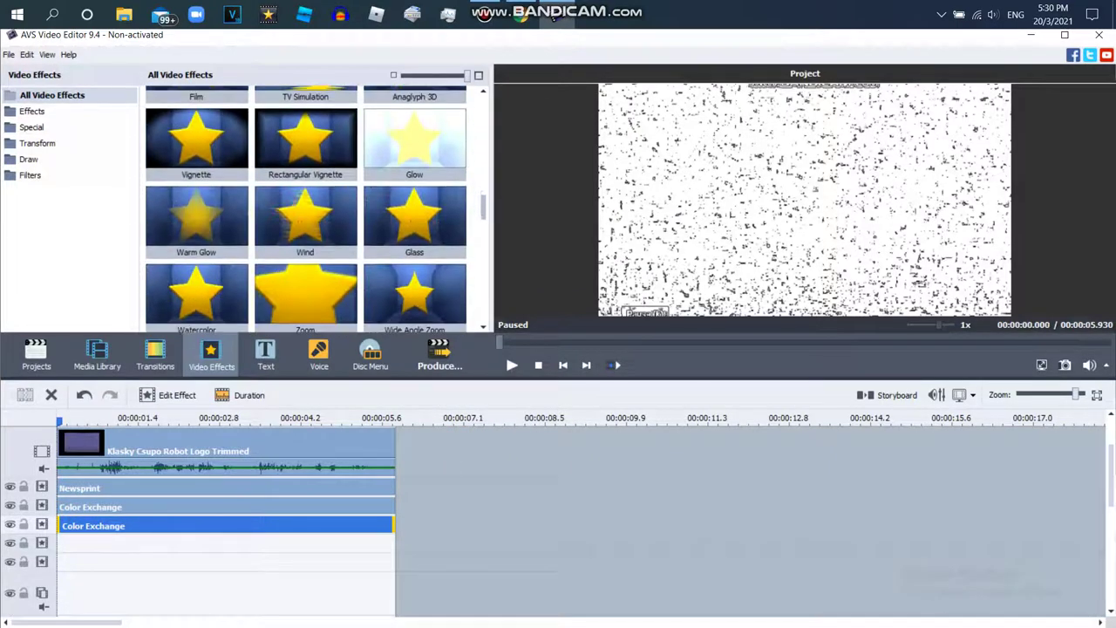
scroll(305, 209, "down", 2)
left_click_drag(306, 192, 388, 566)
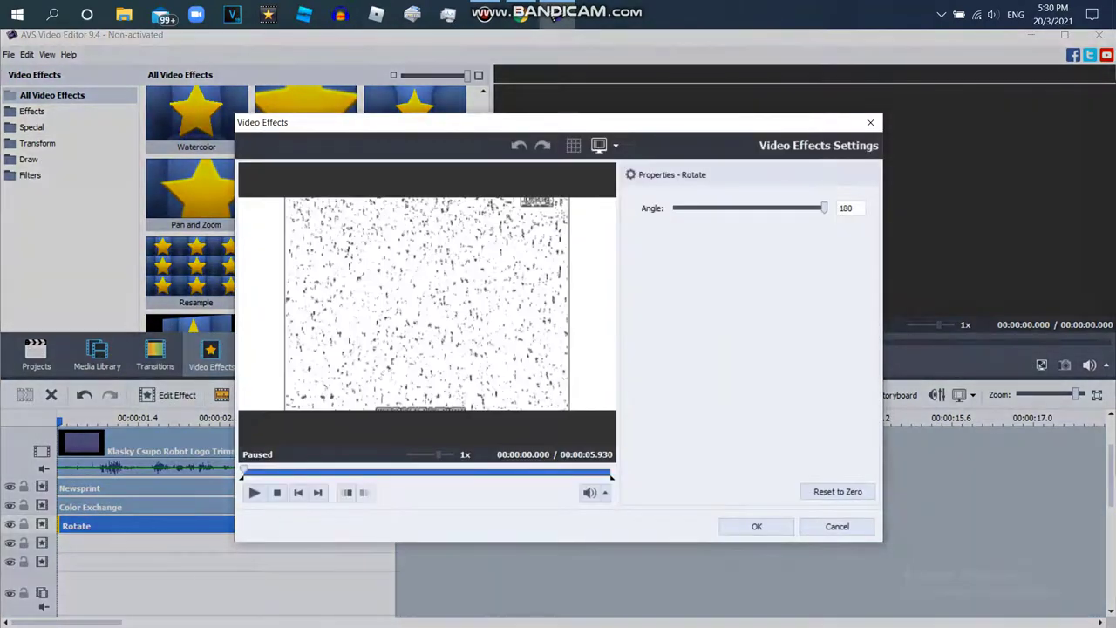
left_click_drag(824, 207, 758, 207)
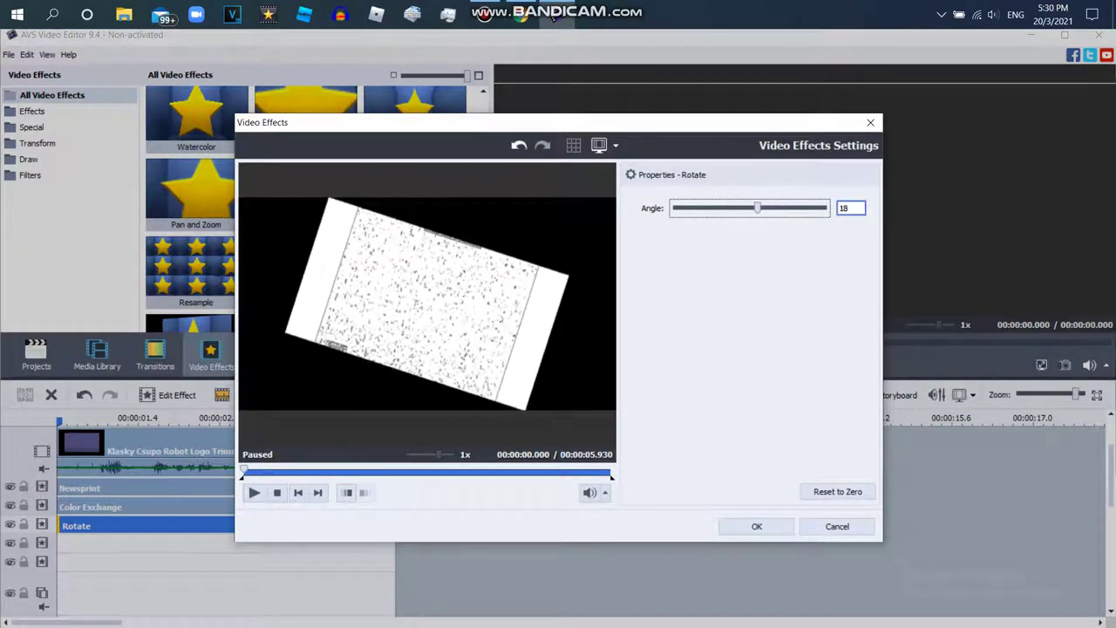
type("20")
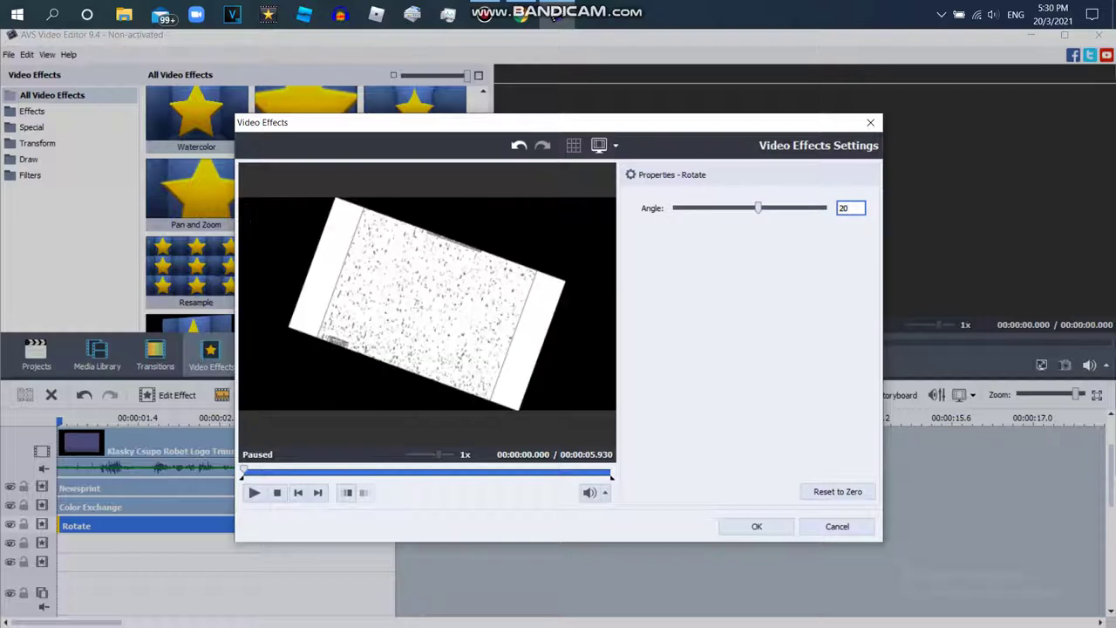
left_click(757, 526)
Duplicate the Rotate effect onto the fifth effects line and set the copy's angle to -20
right_click(333, 529)
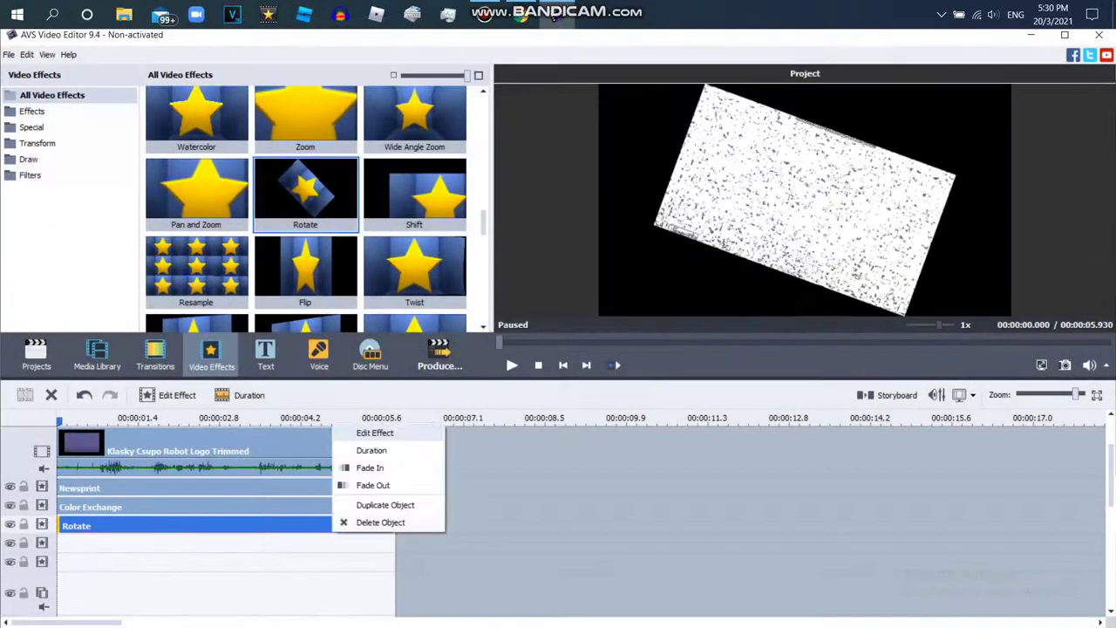
left_click(385, 506)
left_click_drag(225, 543, 225, 563)
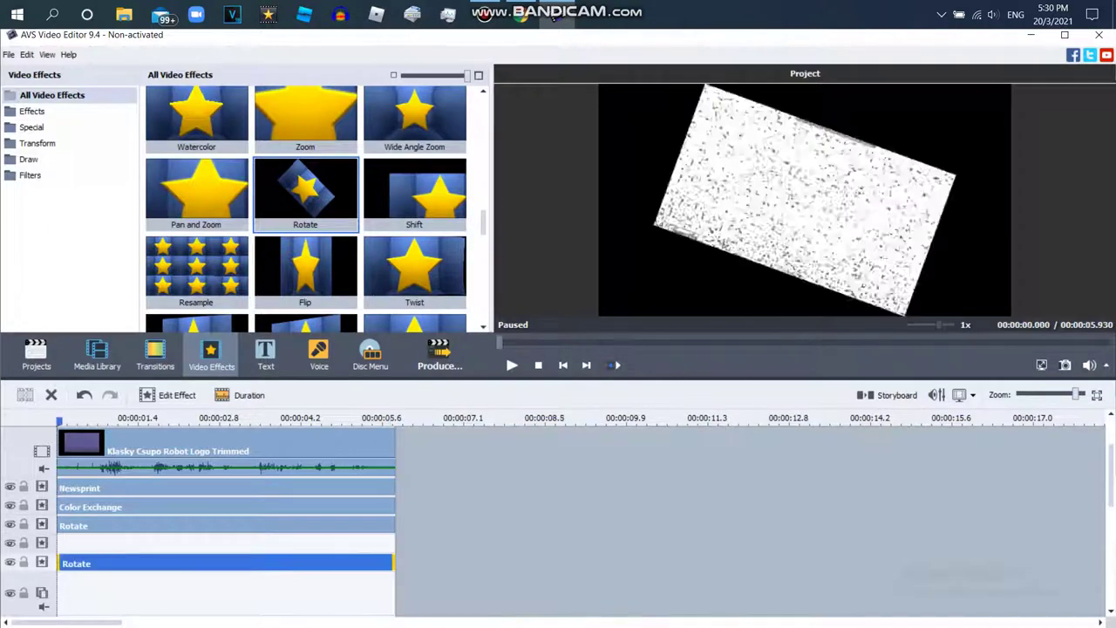
double_click(225, 563)
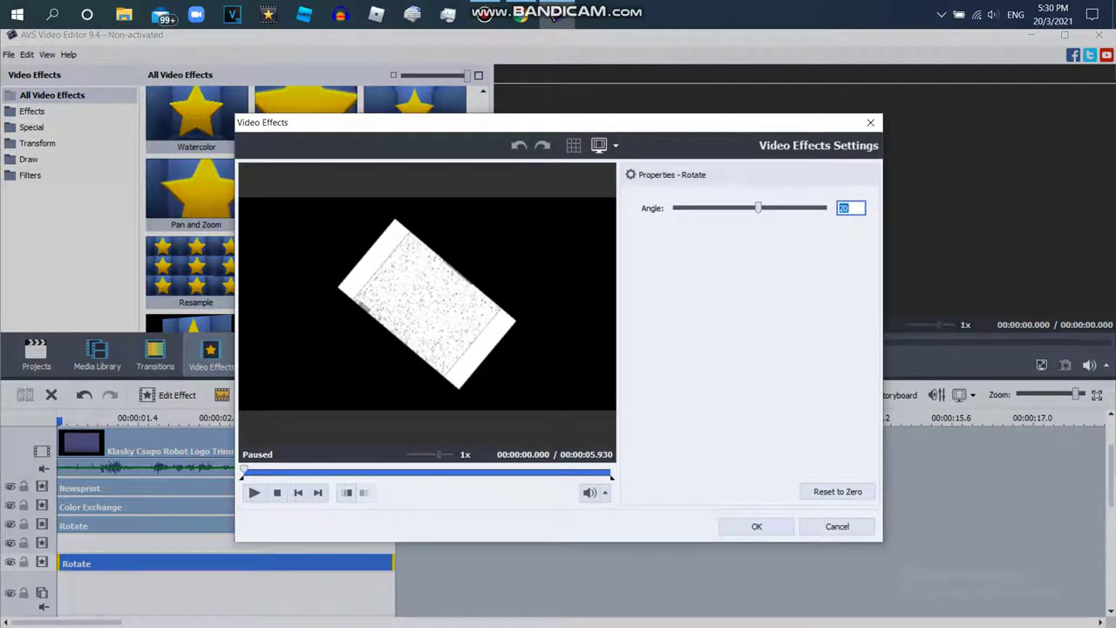
type("-")
key("Return")
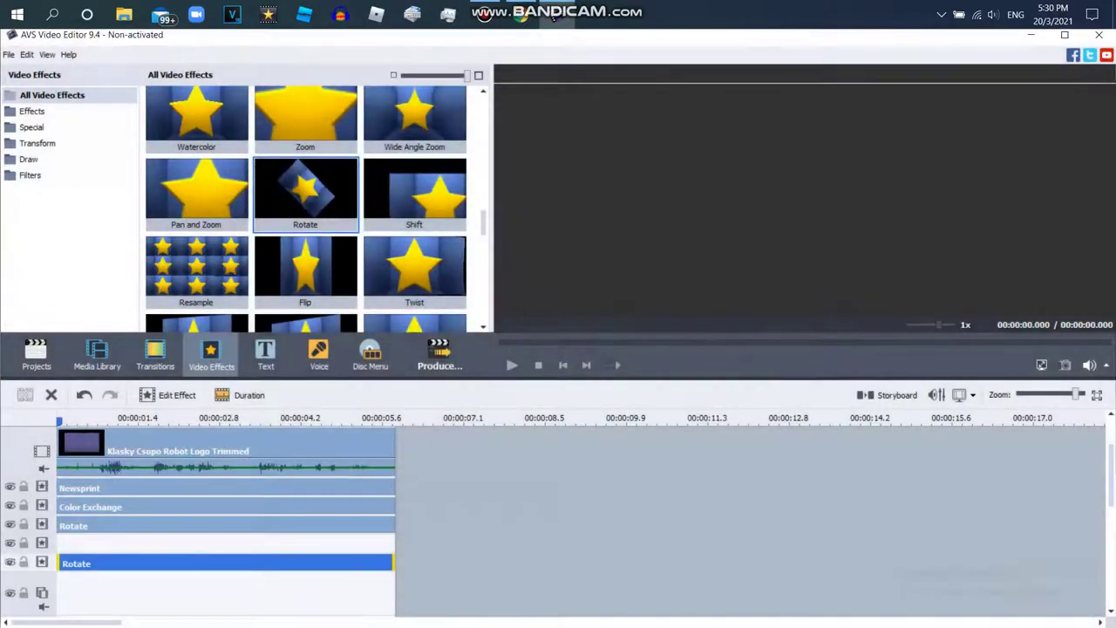
Add the Mirror effect on the empty line between the two Rotate effects and open its settings
scroll(314, 209, "down", 5)
left_click_drag(414, 153, 122, 544)
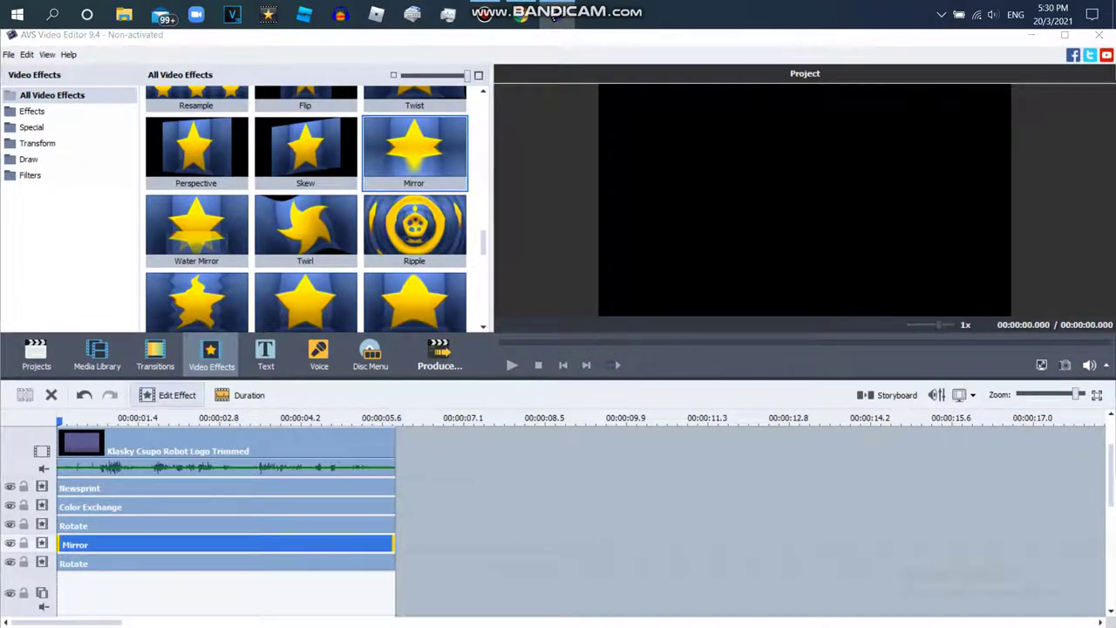
left_click(167, 395)
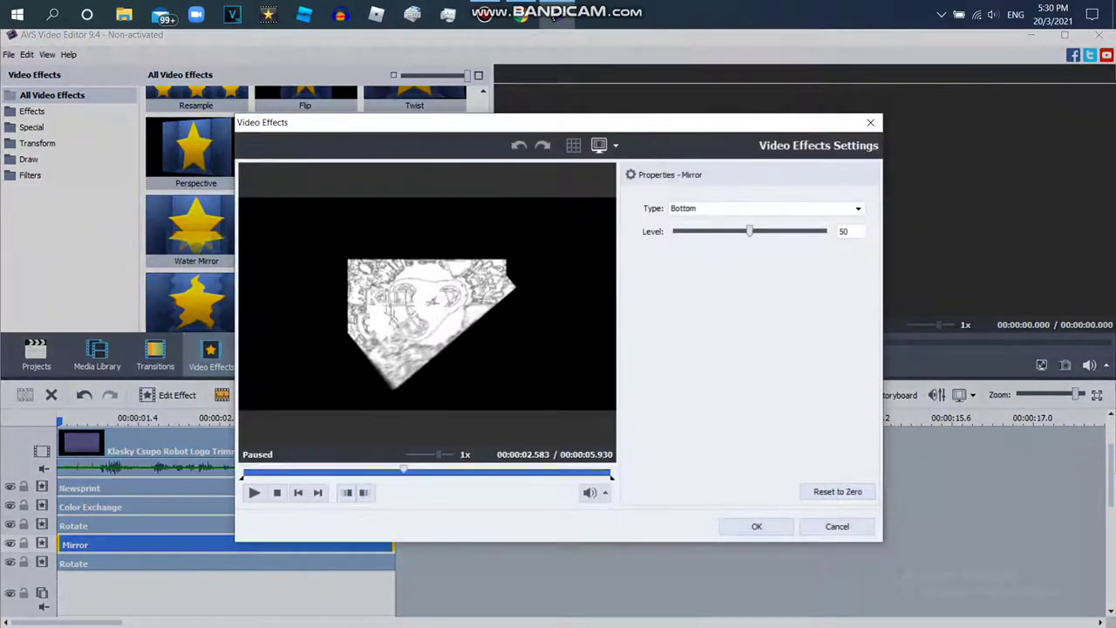
Try the Top, Left and Right types on the Mirror effect
left_click(768, 209)
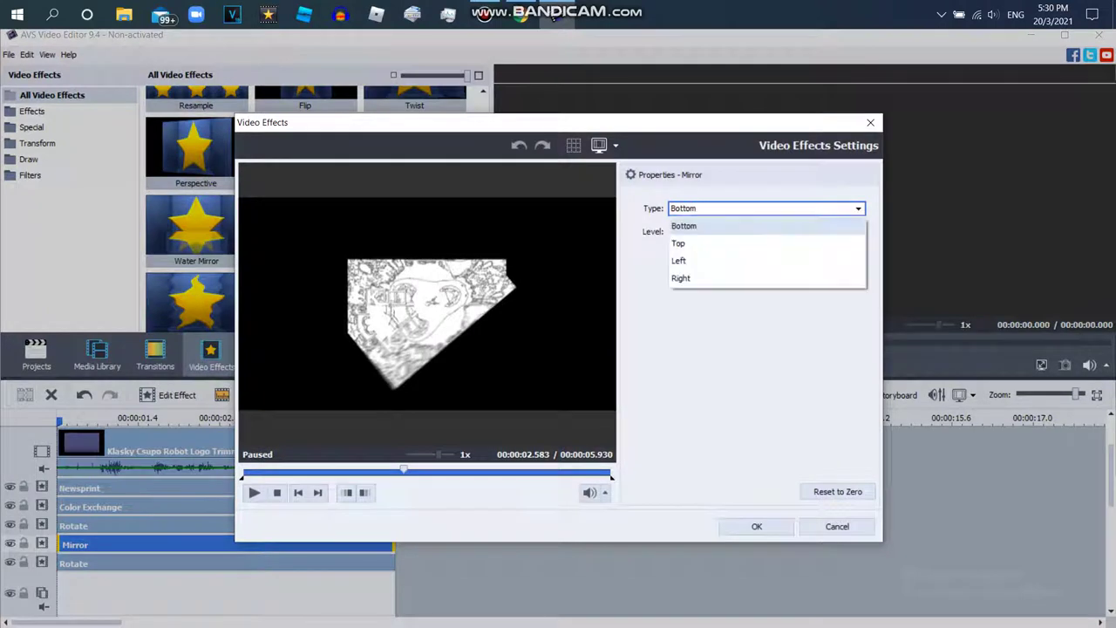
left_click(679, 243)
left_click(767, 209)
left_click(679, 261)
left_click(767, 209)
left_click(680, 278)
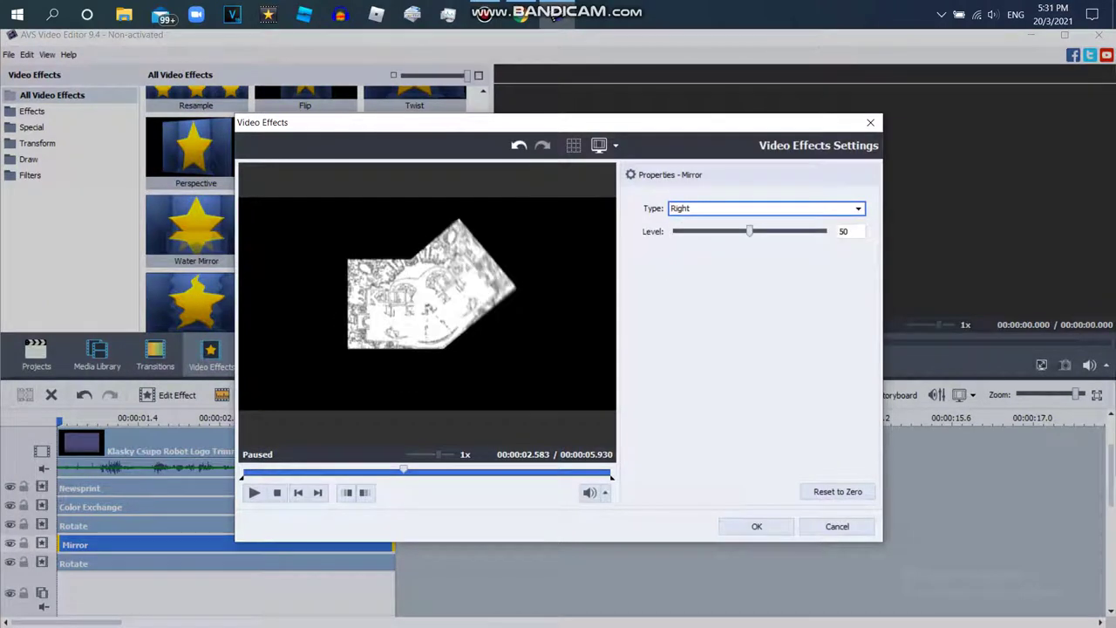
left_click(767, 209)
left_click(679, 261)
left_click(767, 209)
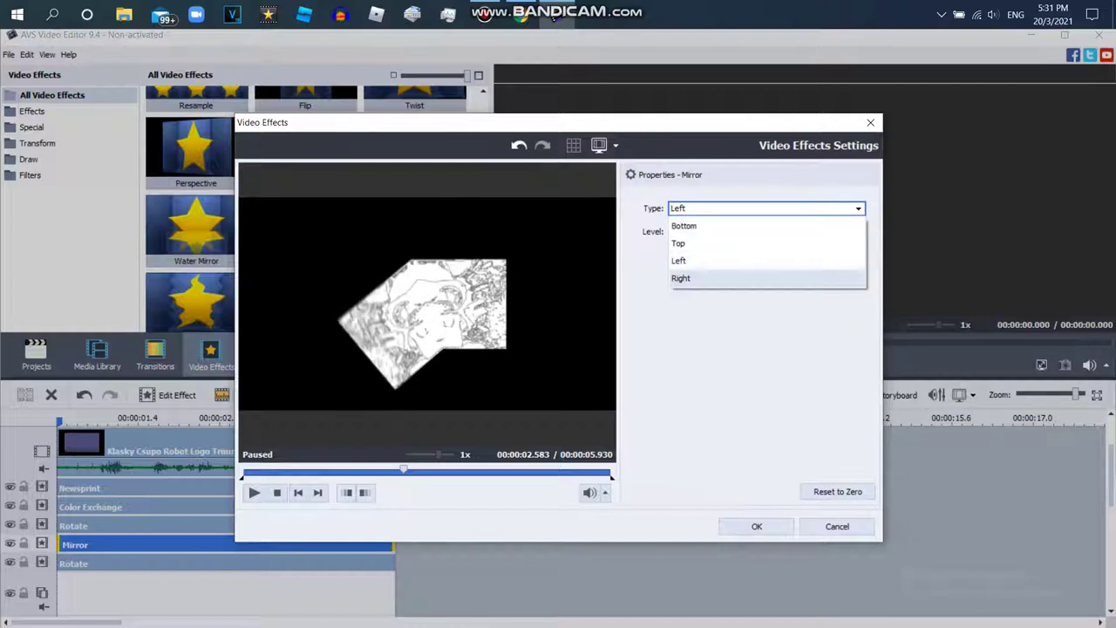
key("Up")
key("Up")
key("Return")
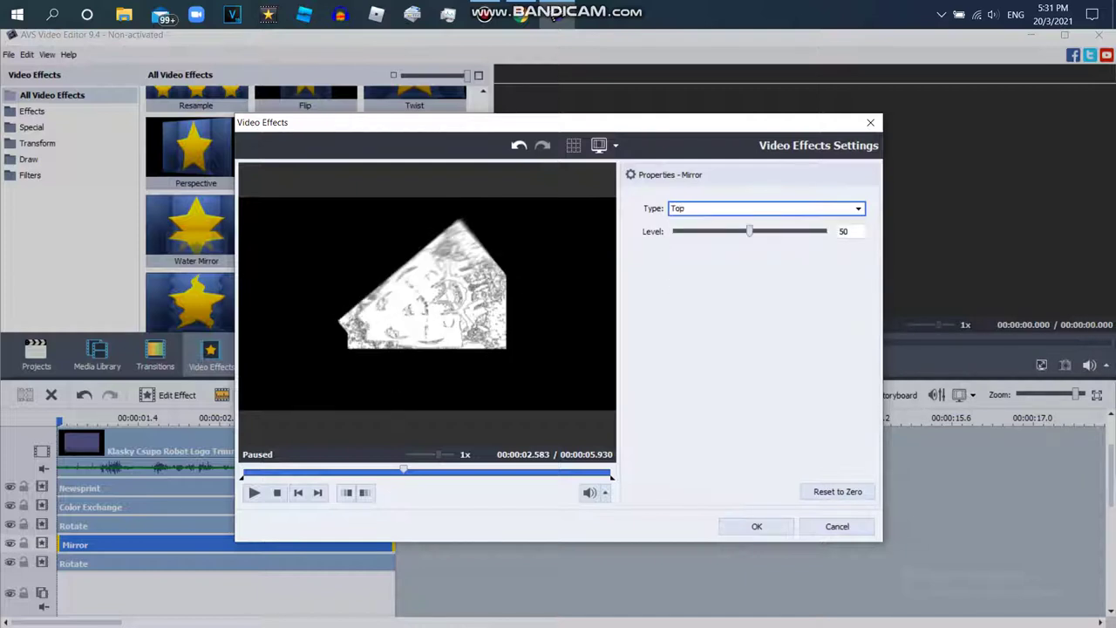
Set the Mirror effect's type to Left and apply the settings
key("alt+Down")
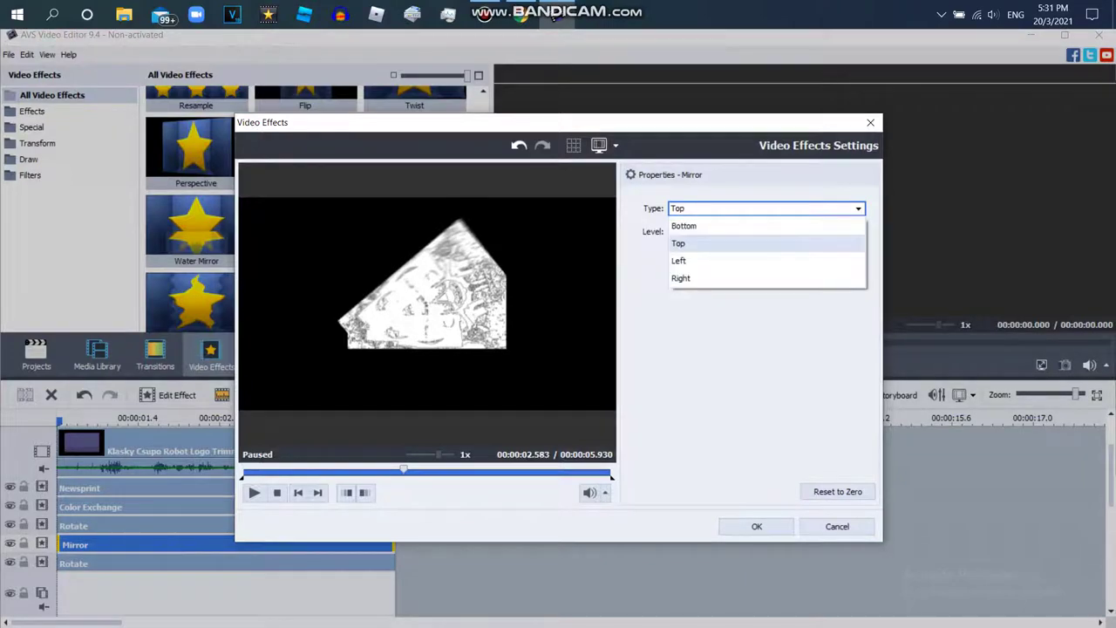
key("Down")
key("Return")
key("Return")
Swap the Rotate effects above and below the Mirror effect, and move the playhead to about 00:00:01.971
left_click_drag(219, 564, 433, 526)
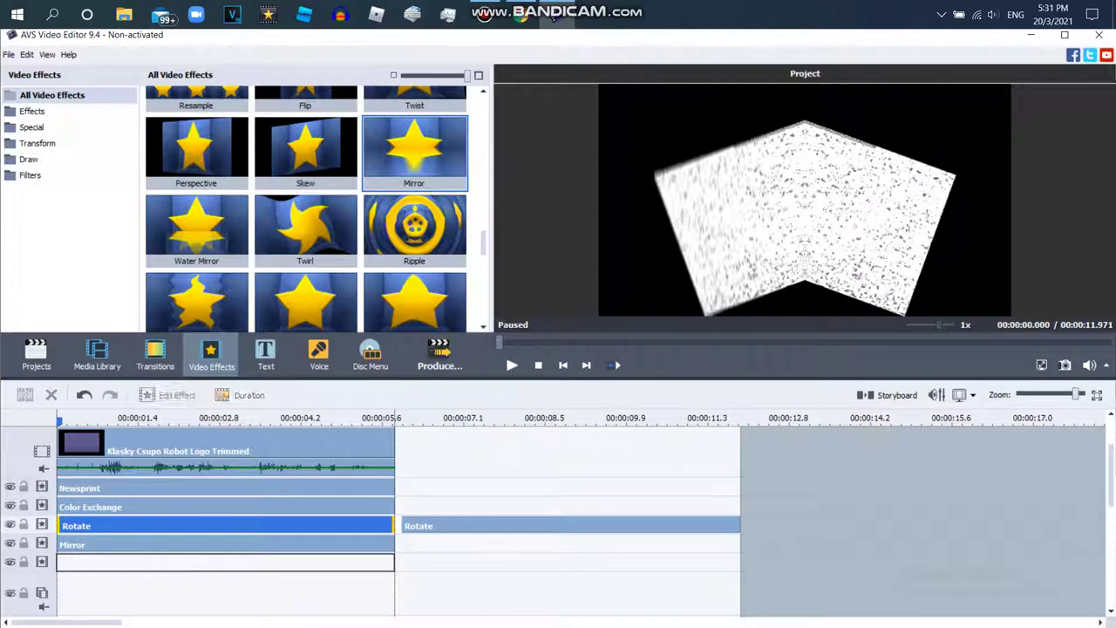
left_click_drag(138, 417, 169, 418)
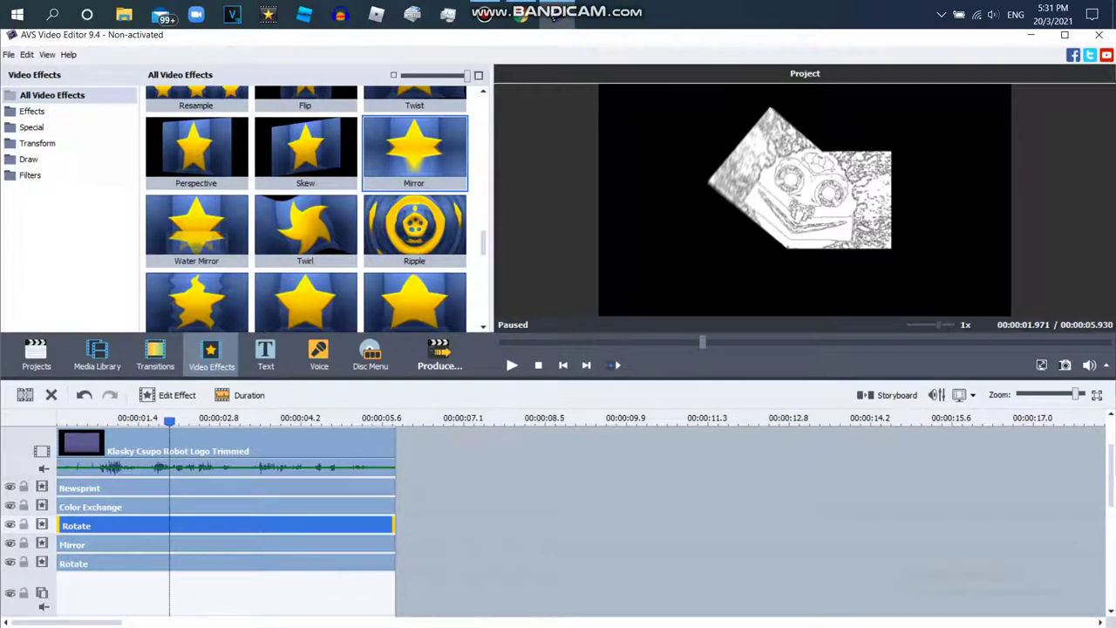
Lower the level of the Mirror effect between the two Rotate effects and apply the settings
left_click(131, 545)
left_click(169, 395)
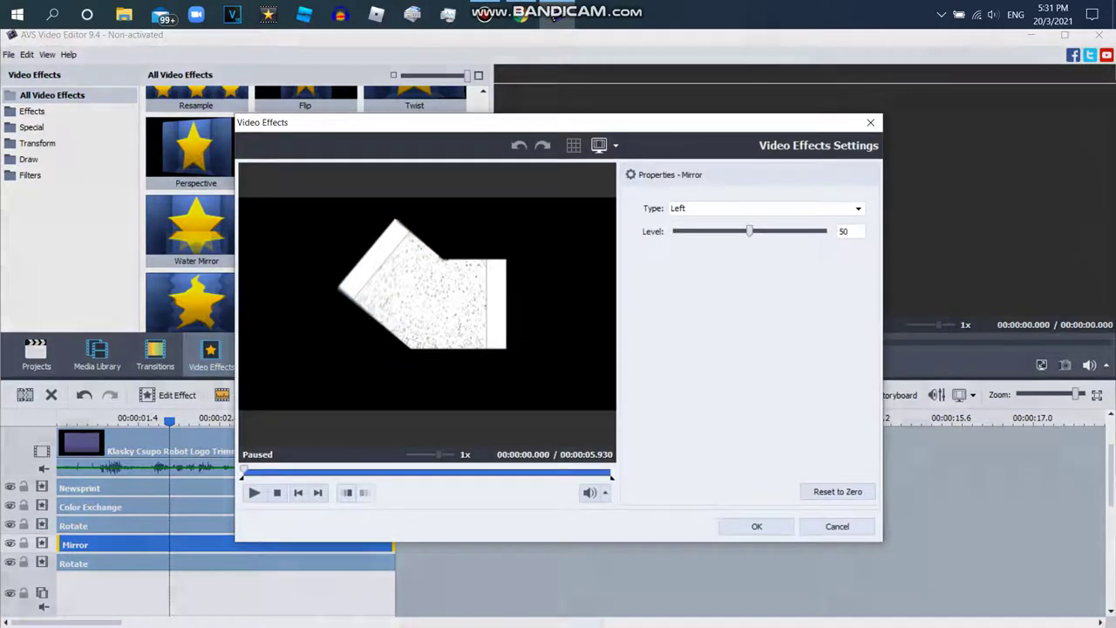
key("Left")
key("Left")
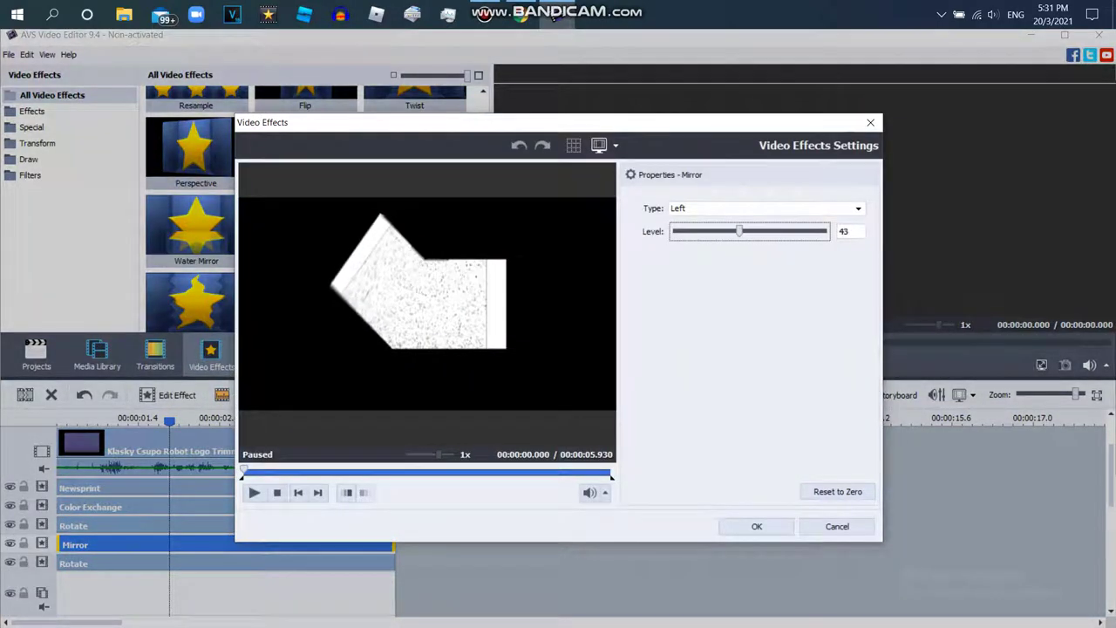
type("35")
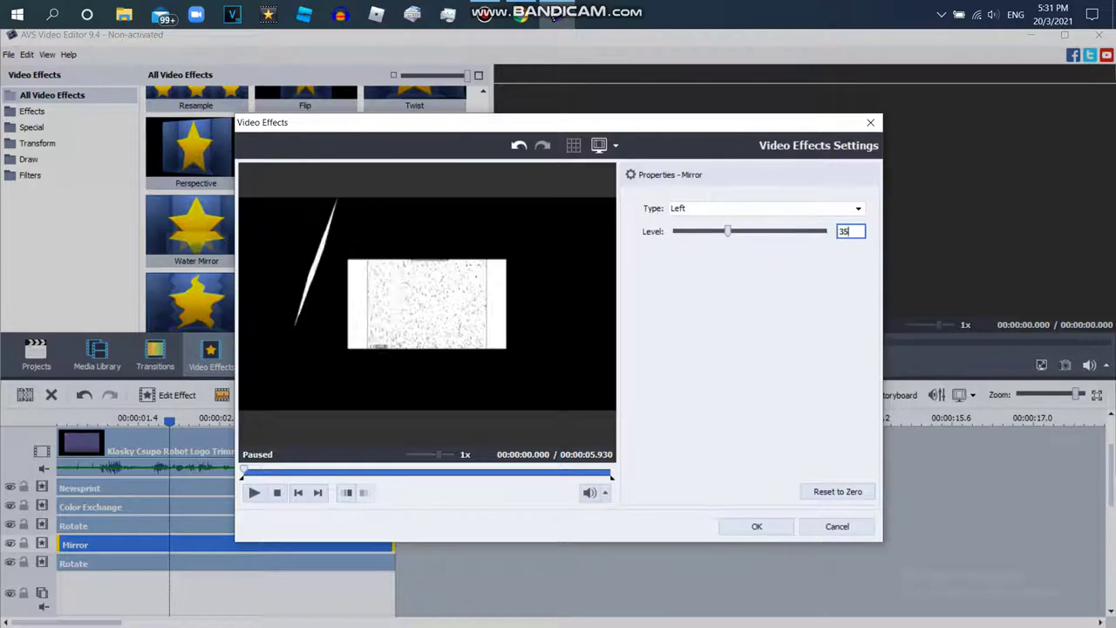
type("0")
left_click(758, 527)
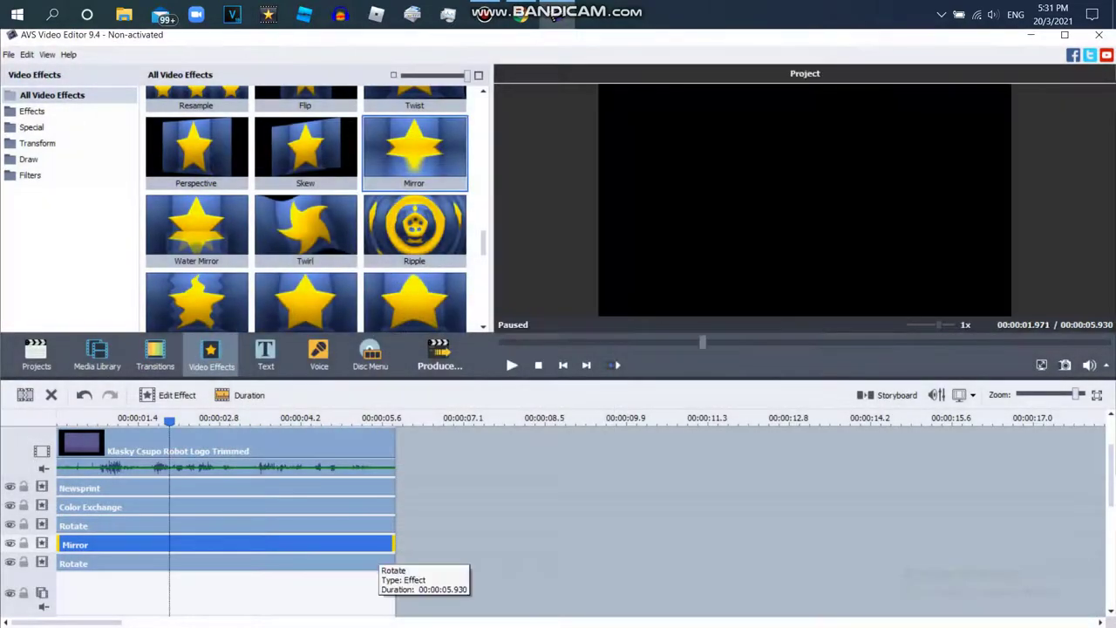
Add four more video effects lines to the timeline below the fifth one
right_click(424, 561)
left_click(462, 533)
right_click(465, 565)
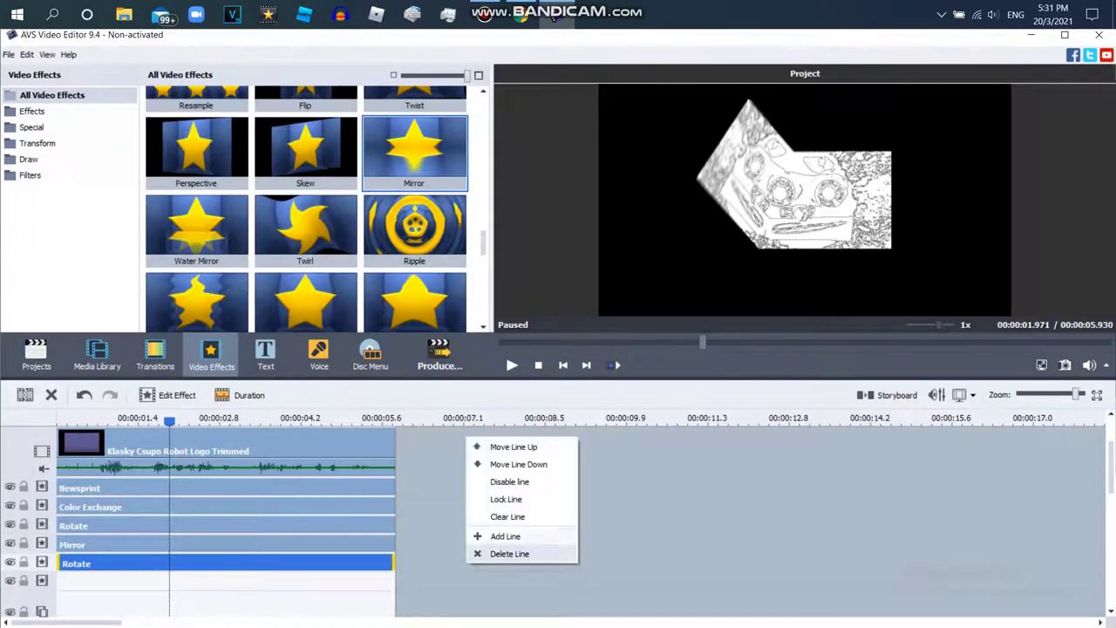
left_click(485, 534)
right_click(445, 577)
left_click(484, 550)
right_click(447, 471)
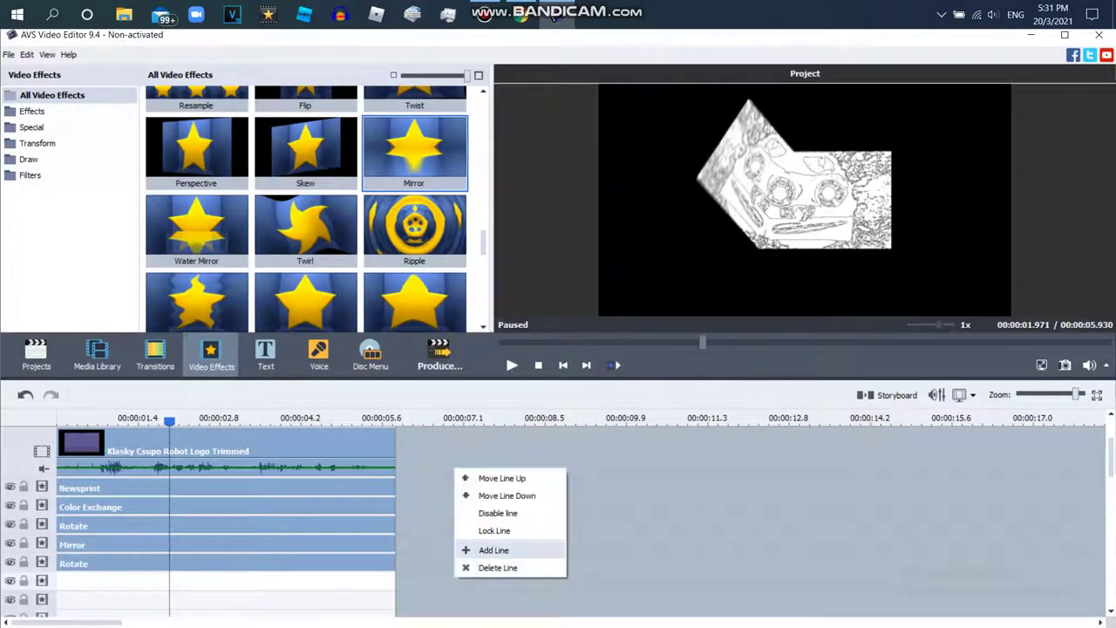
left_click(484, 550)
Duplicate the fifth line's Rotate effect onto the empty effects line directly below it
right_click(387, 564)
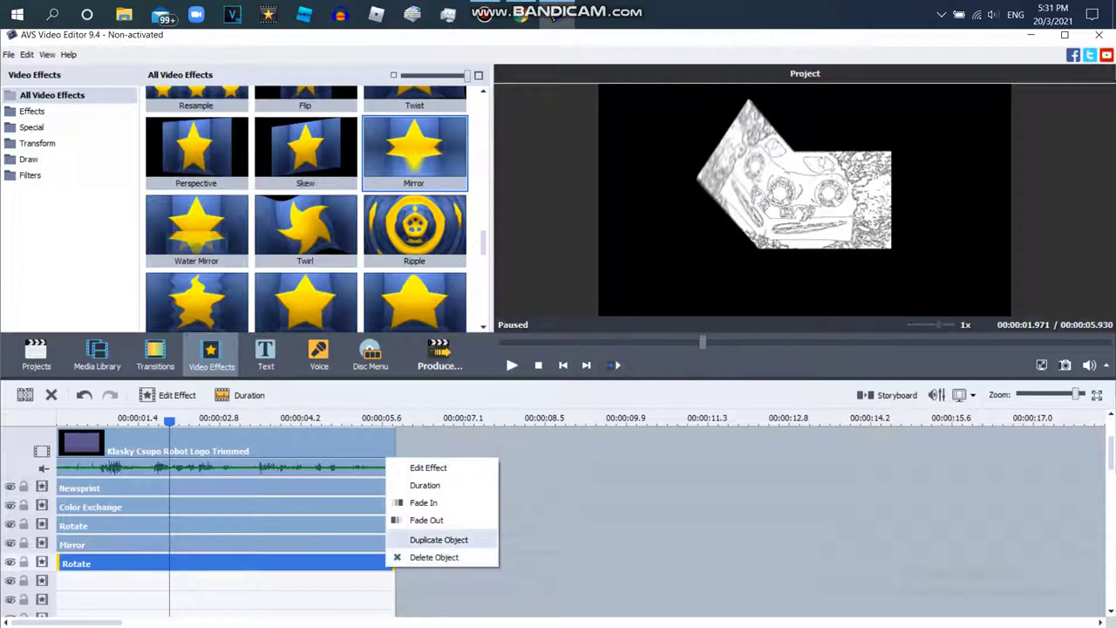
left_click(439, 540)
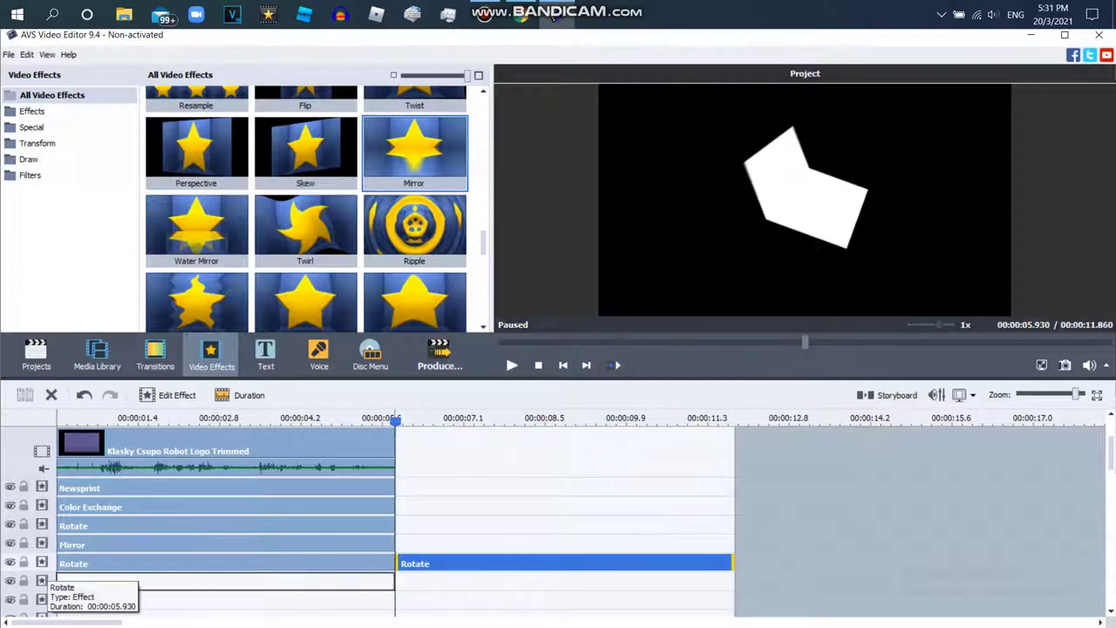
left_click_drag(53, 580, 53, 580)
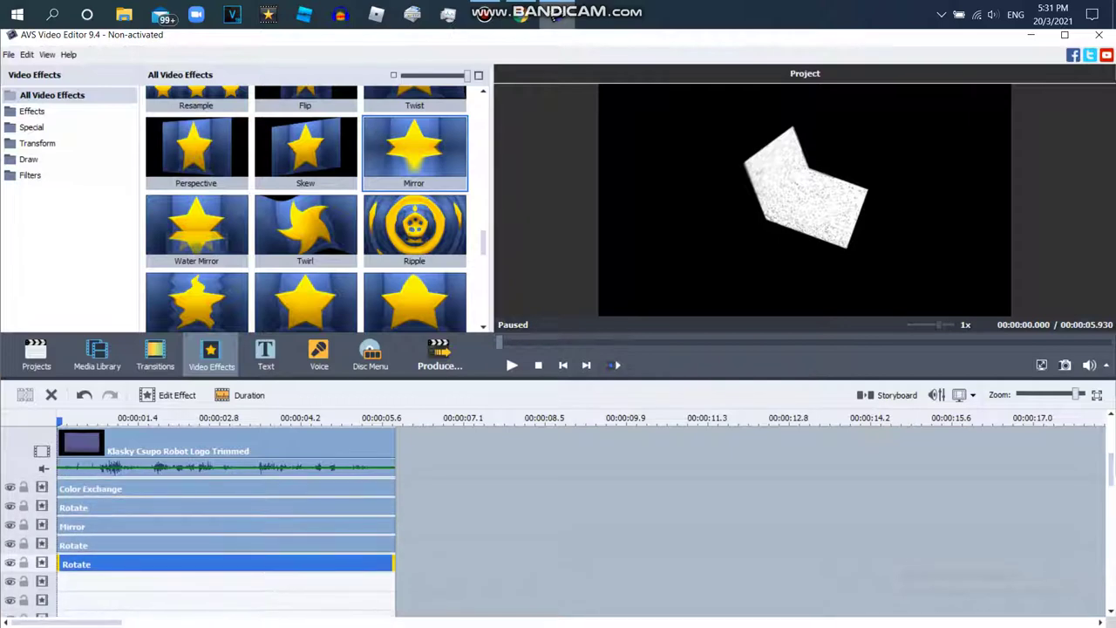
Switch to Chrome, check the How to Make G Major 2085 video at about 1:29, and return to AVS Video Editor
key("alt+Tab")
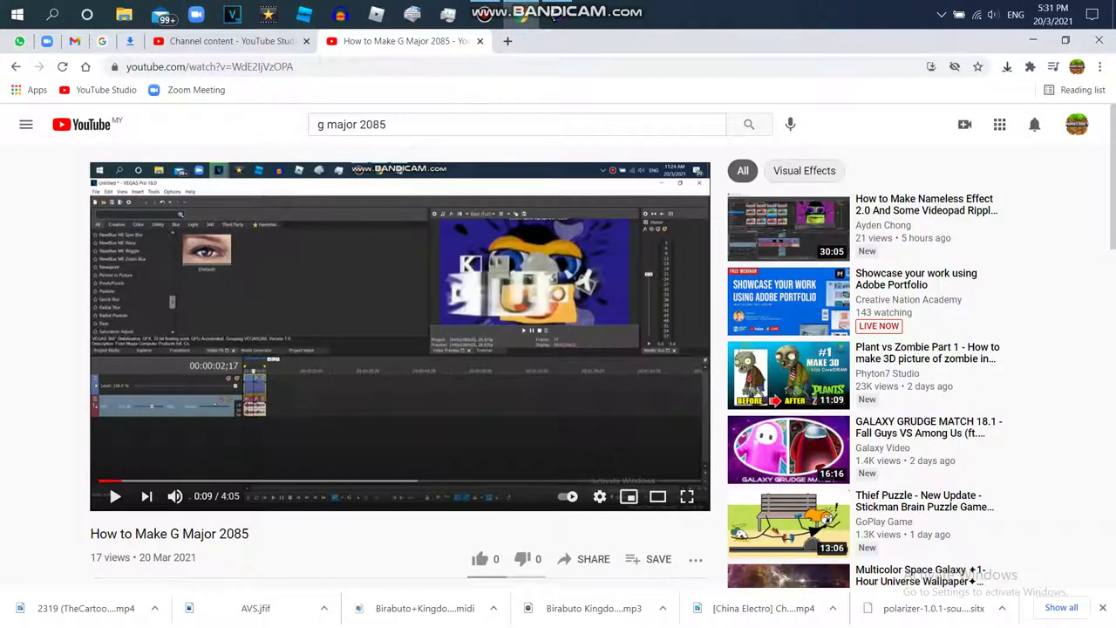
left_click(218, 481)
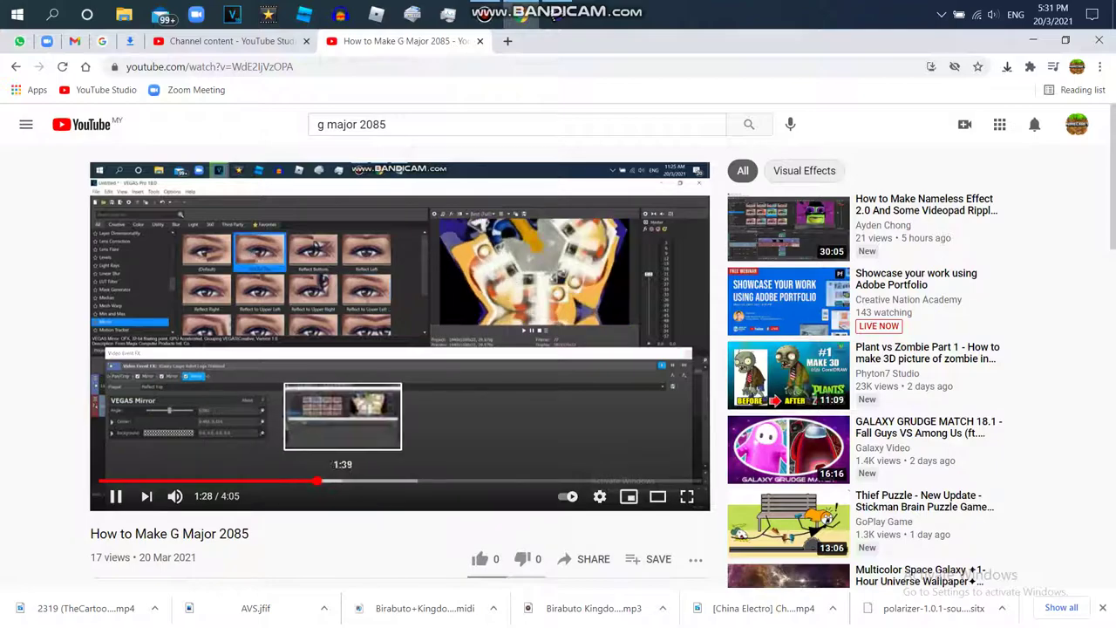
left_click(317, 480)
key("space")
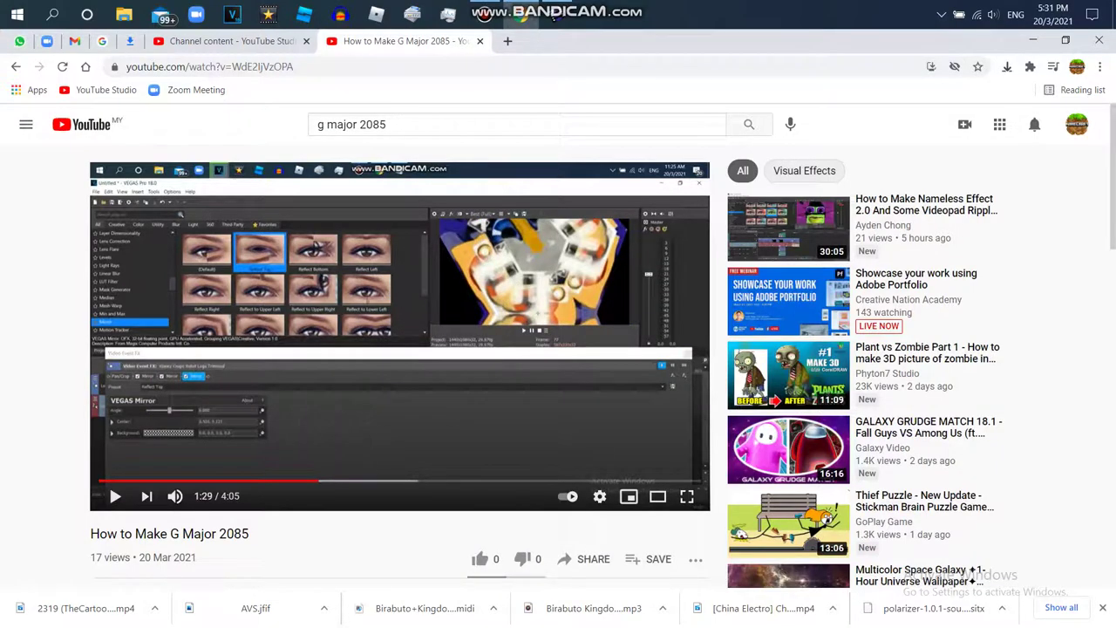
left_click(556, 17)
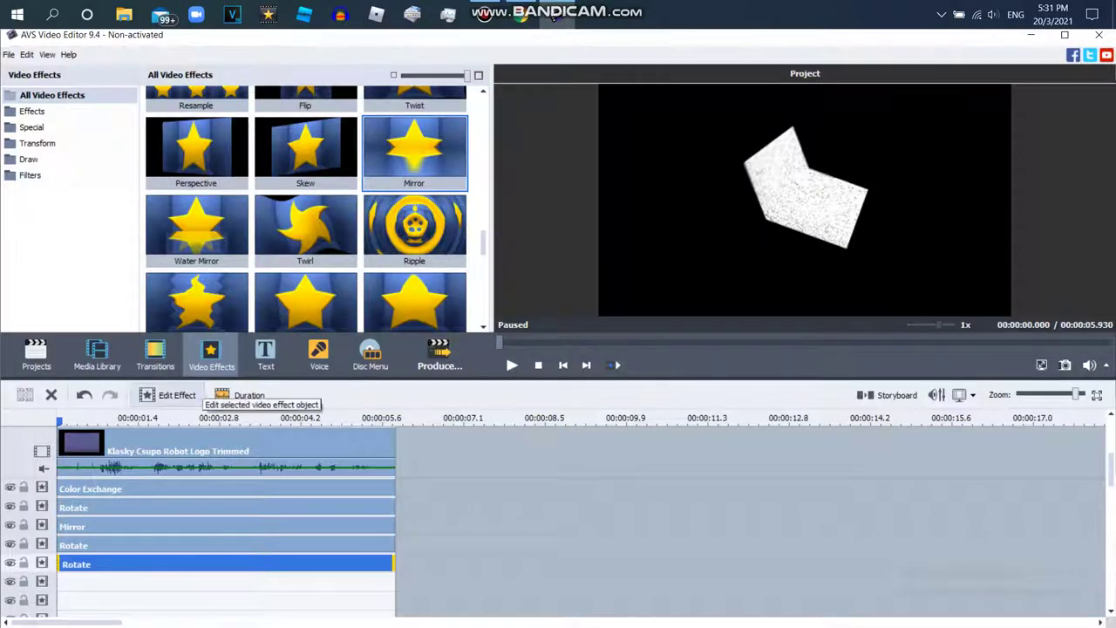
Duplicate the third line's Rotate effect onto the eighth effects line and the Mirror effect onto the seventh
right_click(125, 508)
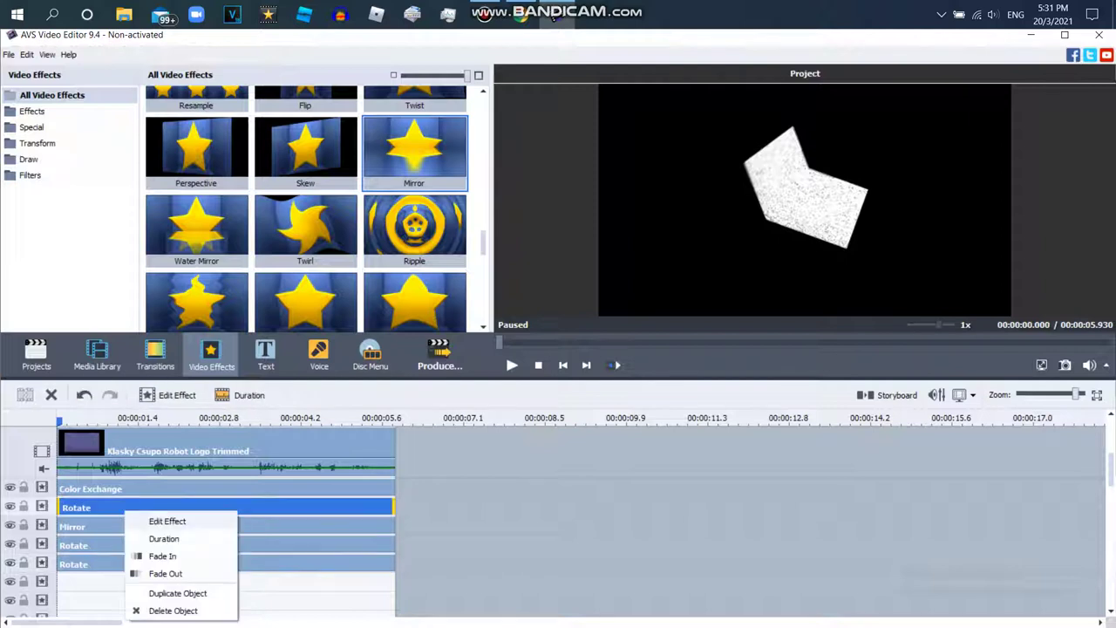
left_click(177, 593)
left_click_drag(489, 508, 157, 602)
right_click(59, 526)
left_click(109, 499)
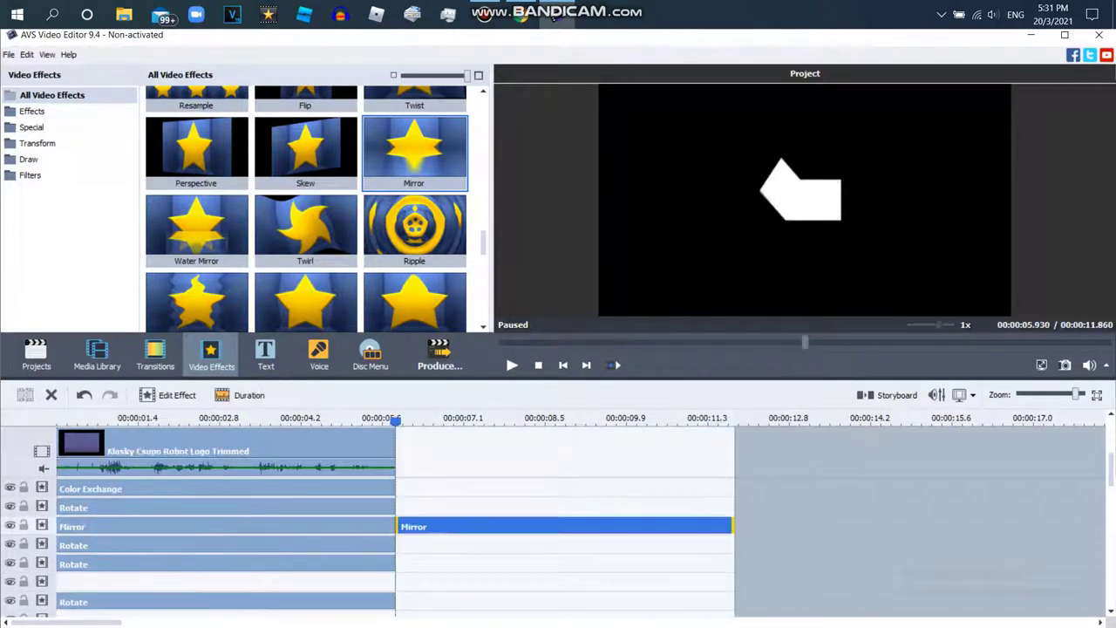
left_click_drag(489, 601, 153, 583)
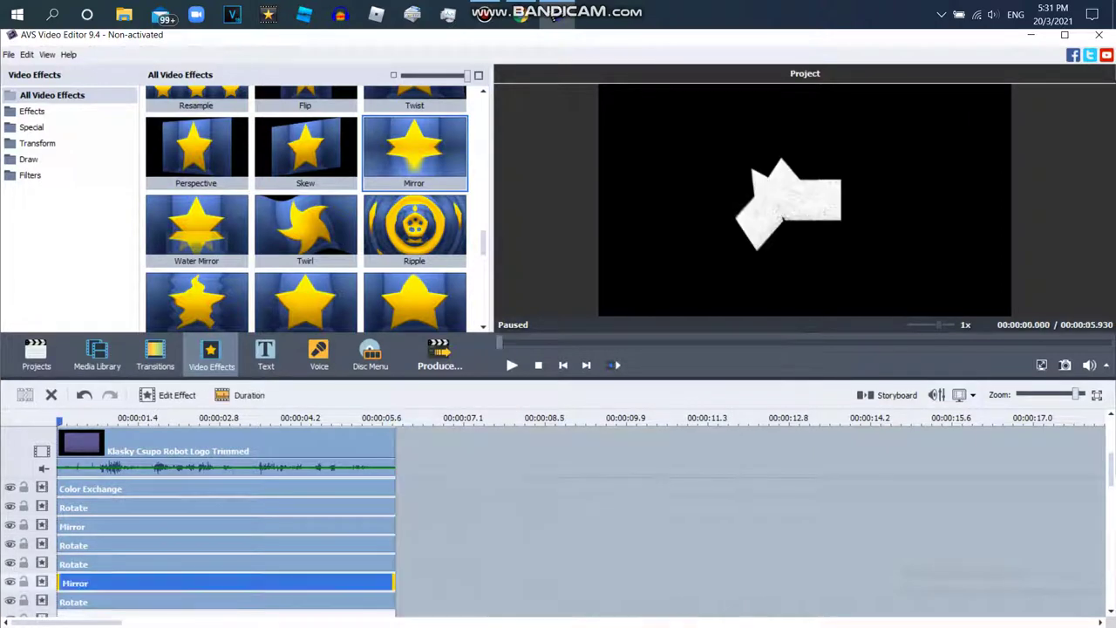
Shift the lower Rotate, Mirror and Rotate effects down one line each to free the sixth effects line
scroll(226, 532, "down", 2)
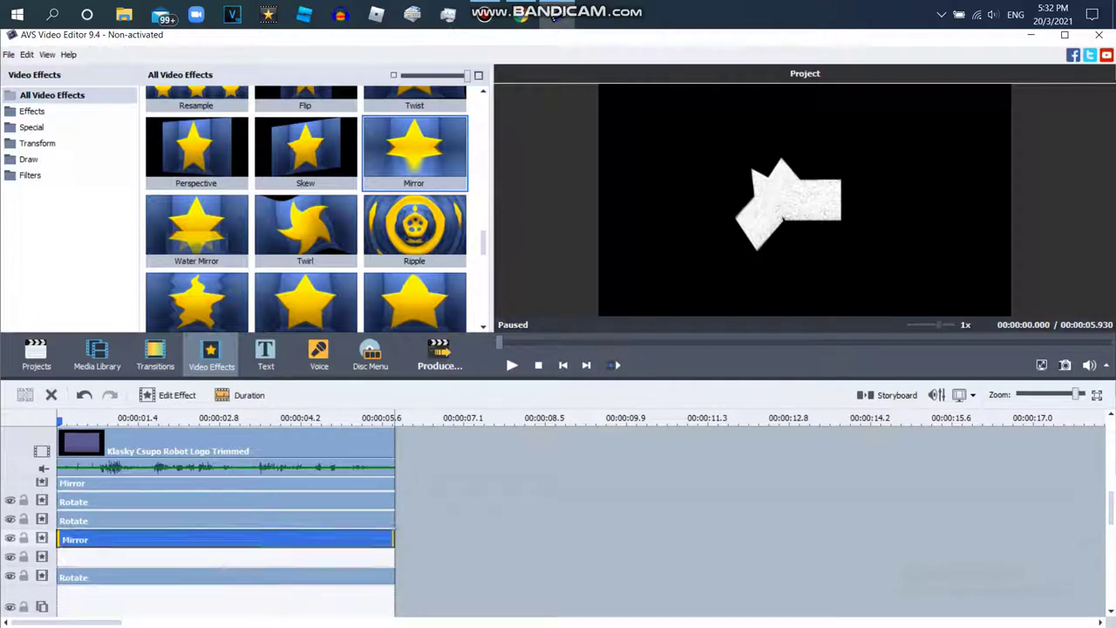
left_click(226, 520)
left_click_drag(227, 520, 227, 540)
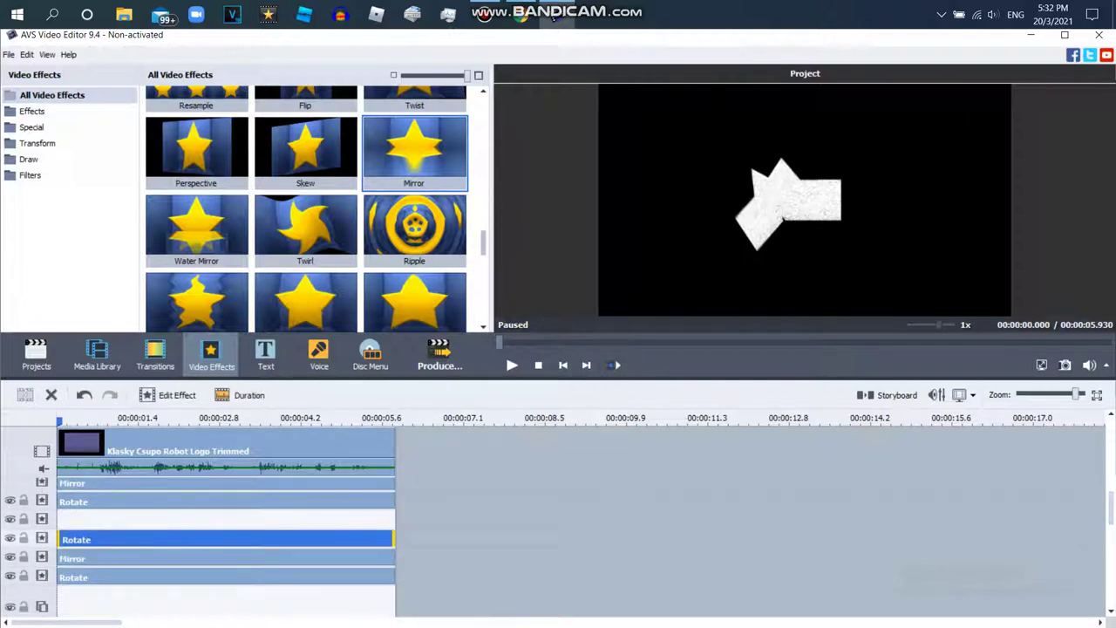
Add the Zoom effect on the empty line between the two effect groups and set its zoom to 35
scroll(305, 209, "down", 5)
left_click_drag(306, 210, 122, 522)
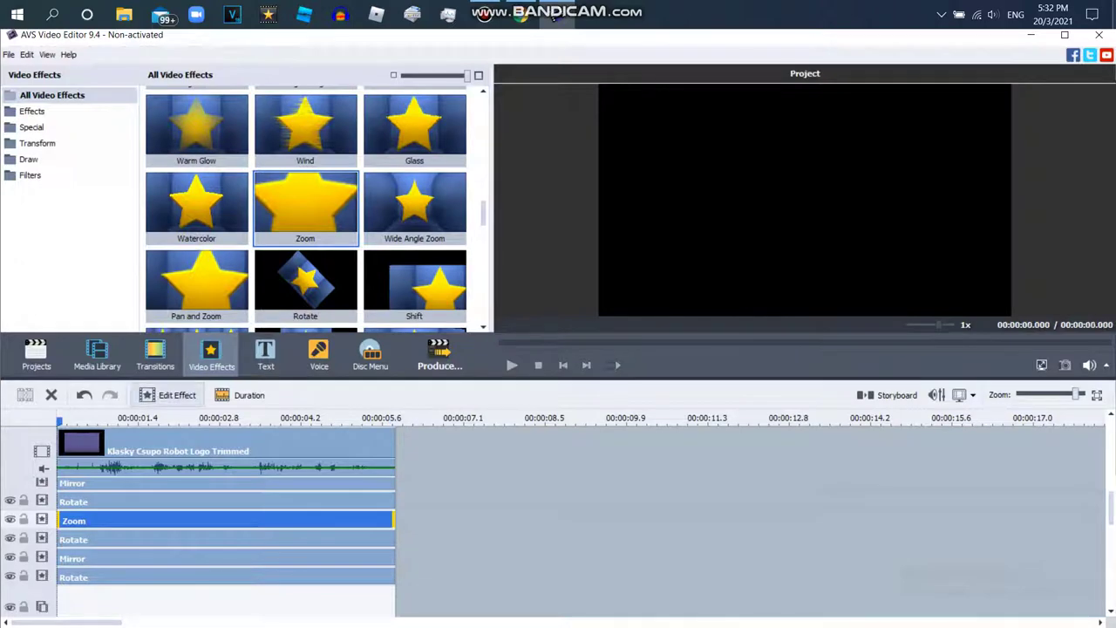
left_click(167, 395)
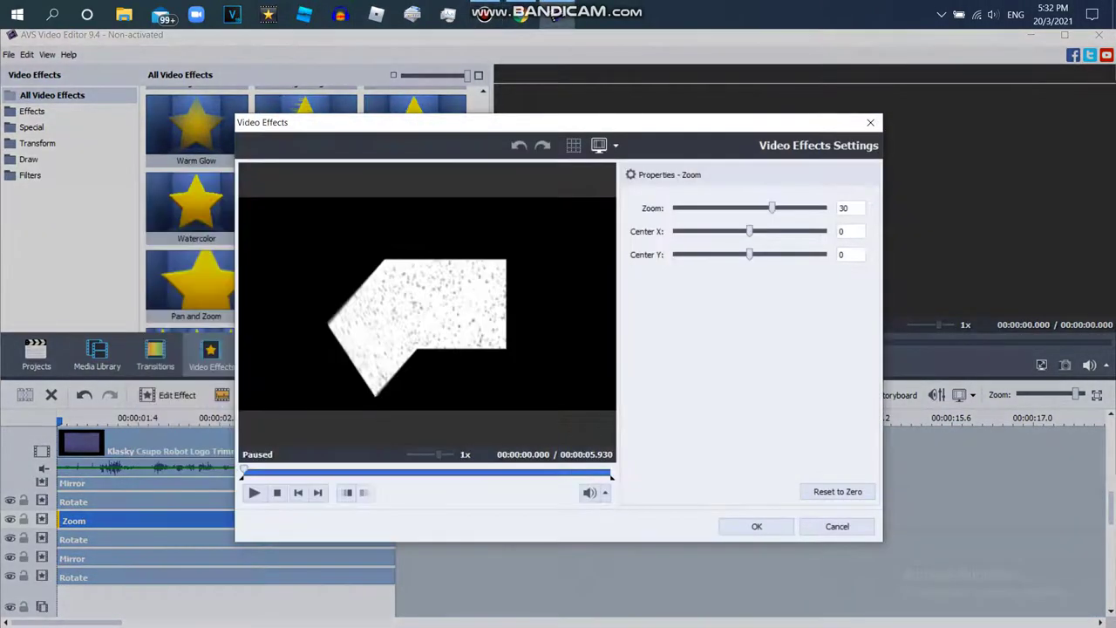
left_click(430, 472)
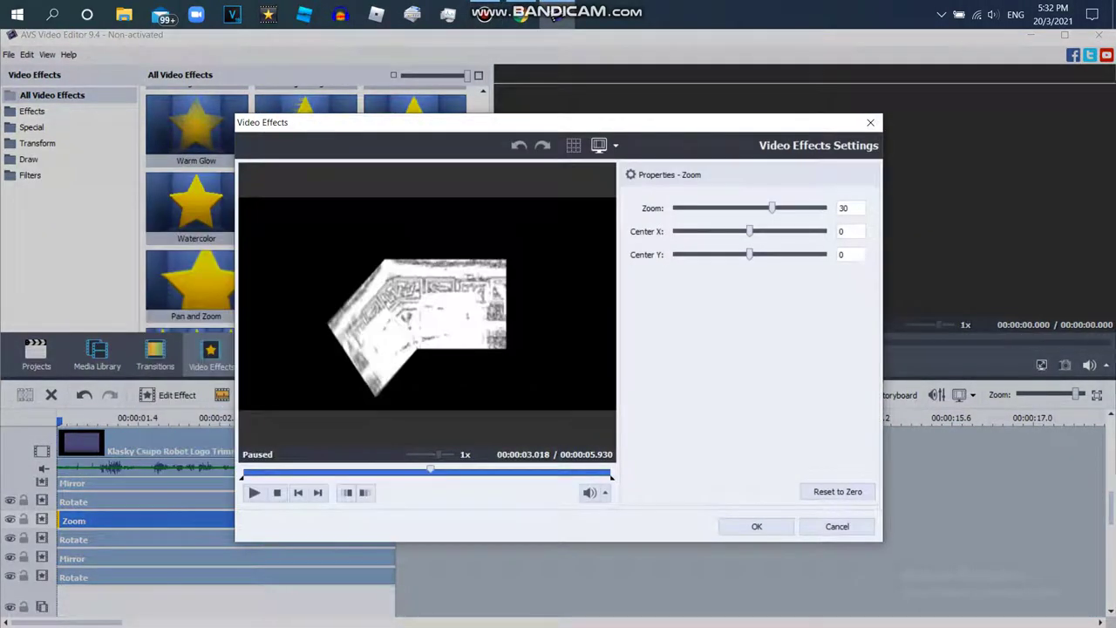
left_click_drag(772, 207, 765, 208)
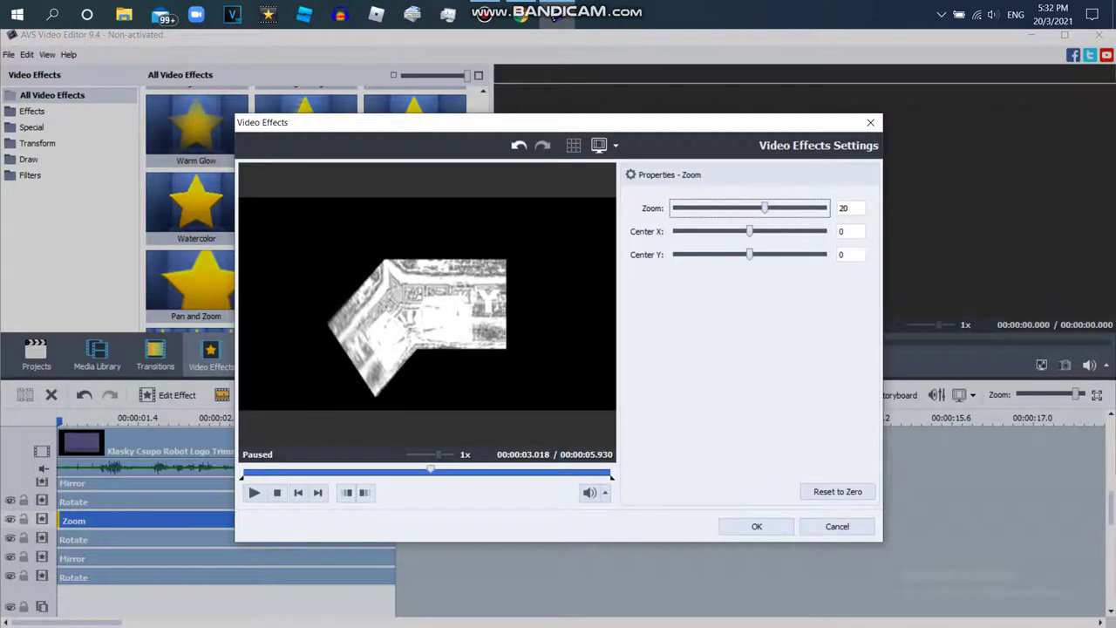
type("35")
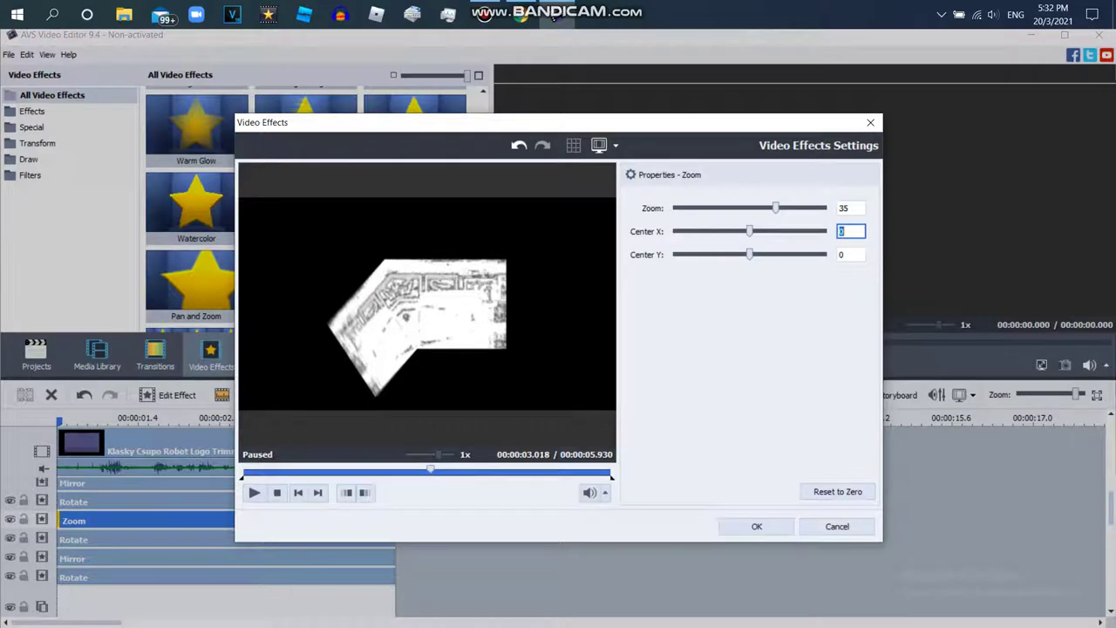
key("Return")
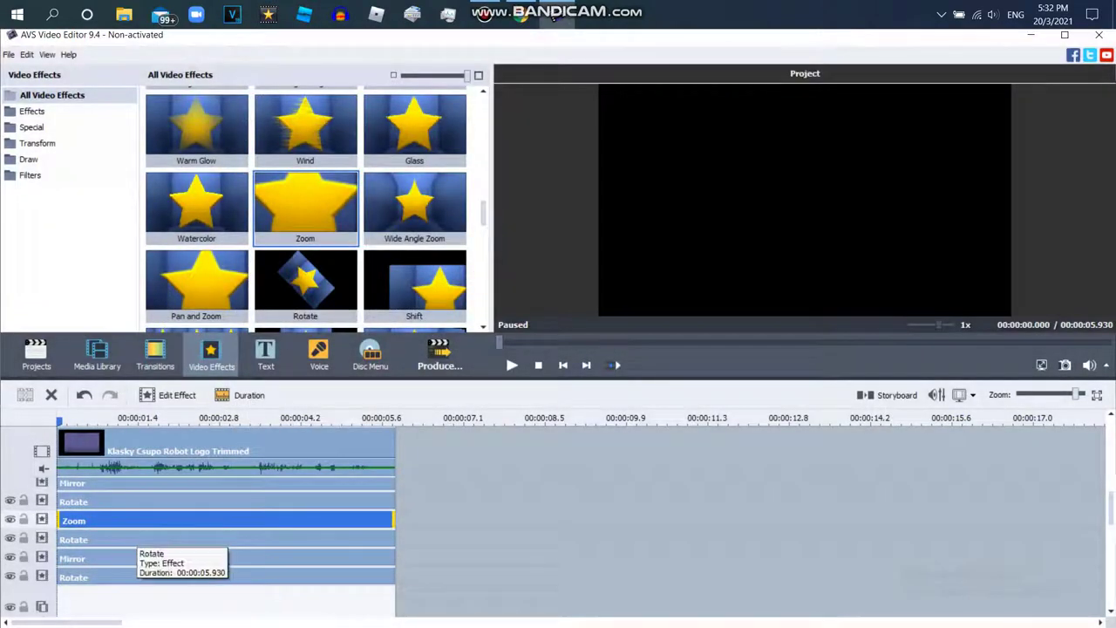
Swap the Rotate effects above and below the lower Mirror effect, and move the playhead to about 00:00:01.767
left_click(138, 539)
left_click_drag(135, 558, 441, 540)
left_click_drag(389, 578, 725, 520)
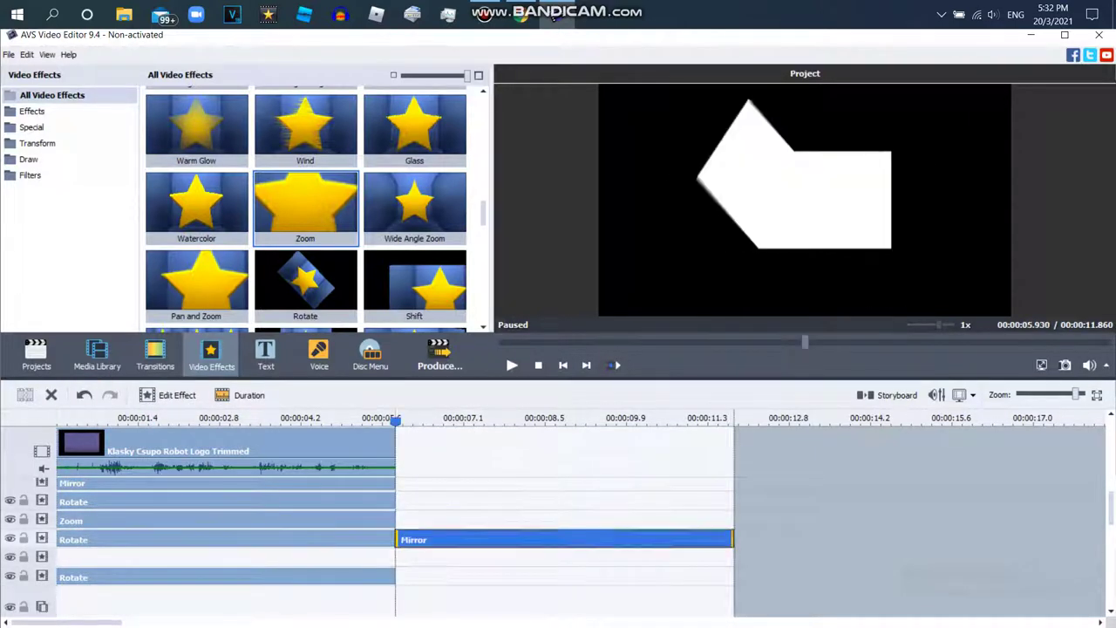
key("ctrl+z")
key("ctrl+z")
key("ctrl+z")
left_click_drag(146, 418, 158, 419)
left_click(157, 539)
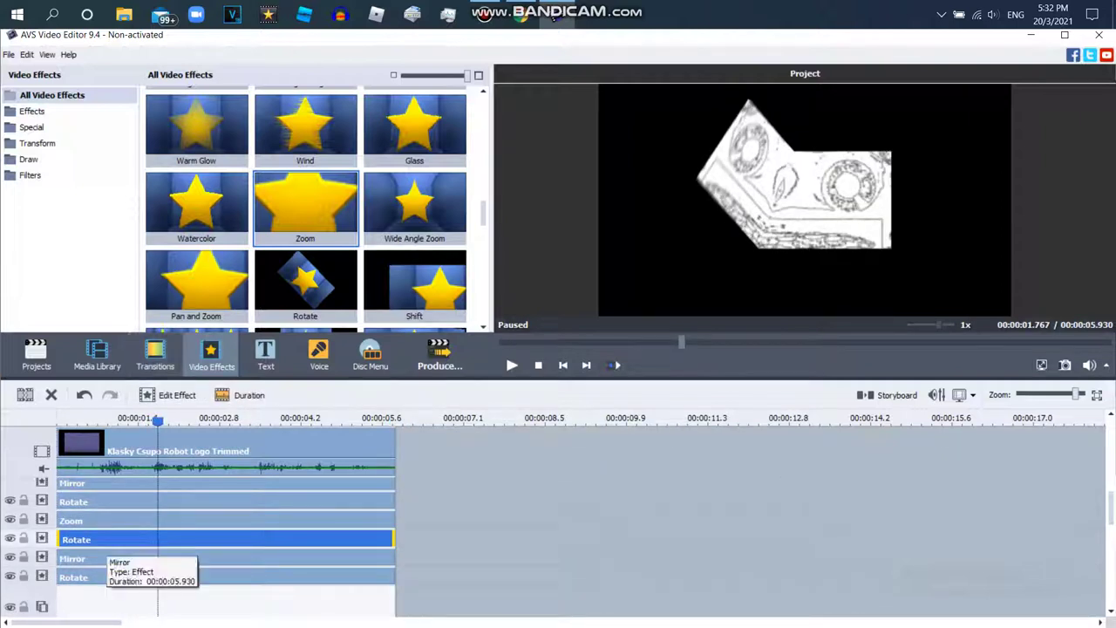
Check the type options in the lower Mirror effect's settings, keeping Left
key("ctrl+z")
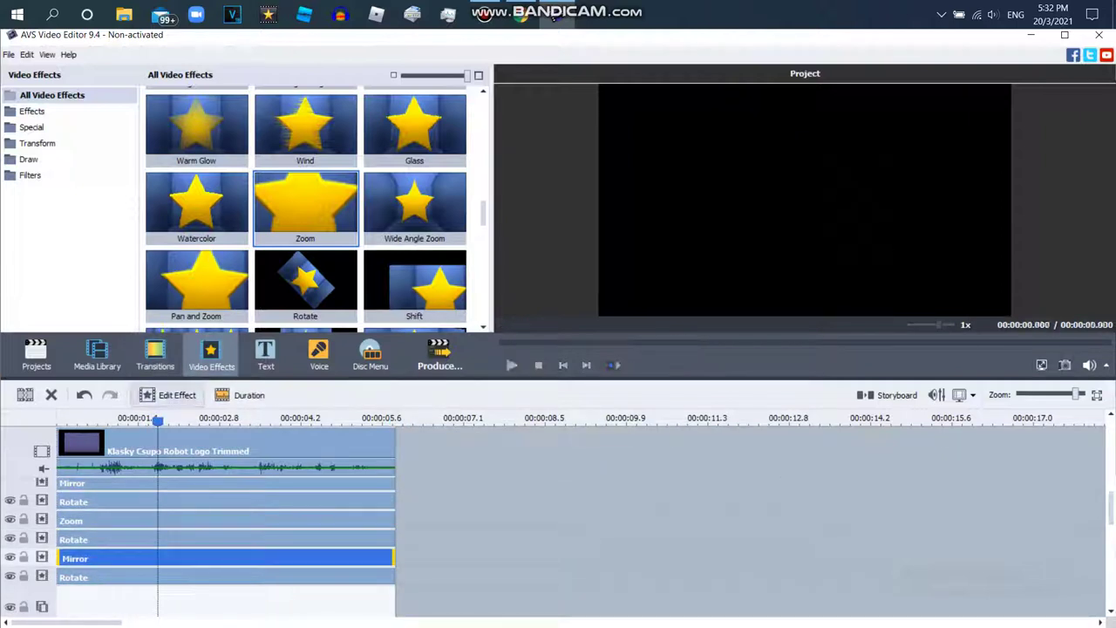
left_click(168, 395)
left_click(858, 208)
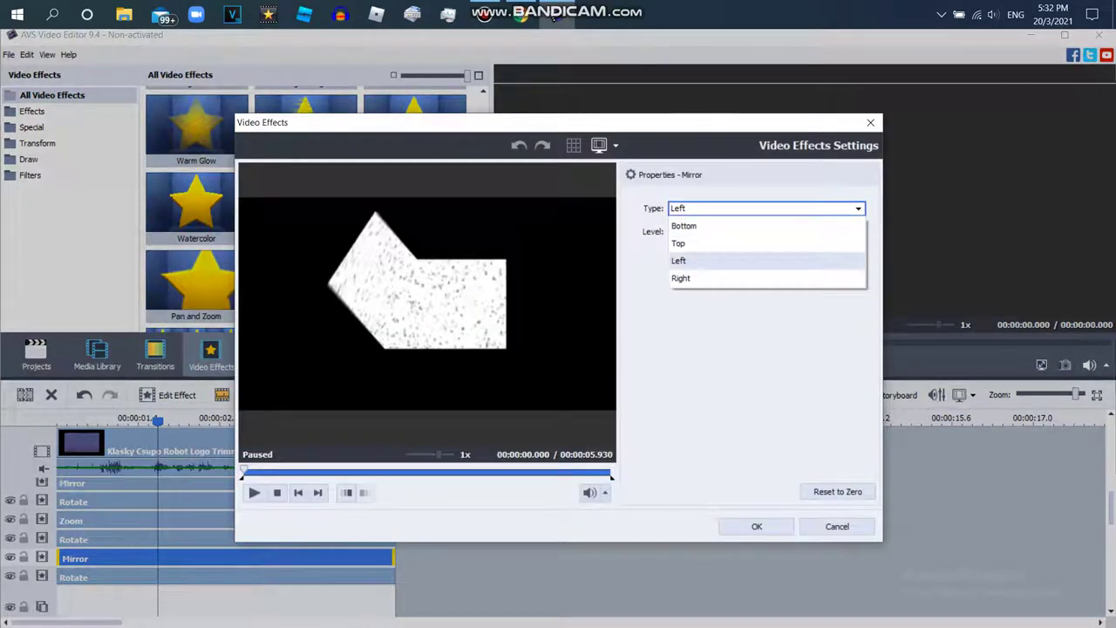
key("Return")
key("Return")
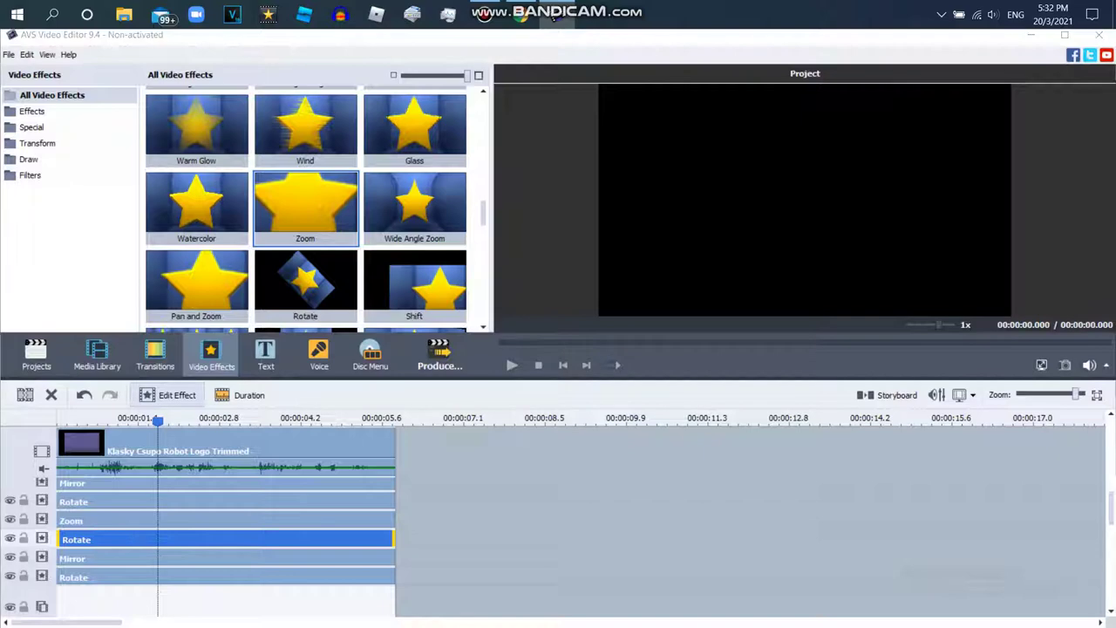
Try angles between -29 and -17 on the Rotate effect below Zoom, settling on -20
left_click(167, 395)
mouse_move(741, 207)
left_mouse_down()
mouse_move(710, 208)
mouse_move(747, 207)
left_mouse_up()
key("Left")
key("Left")
key("Left")
key("Left")
key("Left")
key("Left")
key("Left")
key("Left")
key("Left")
key("Left")
key("Left")
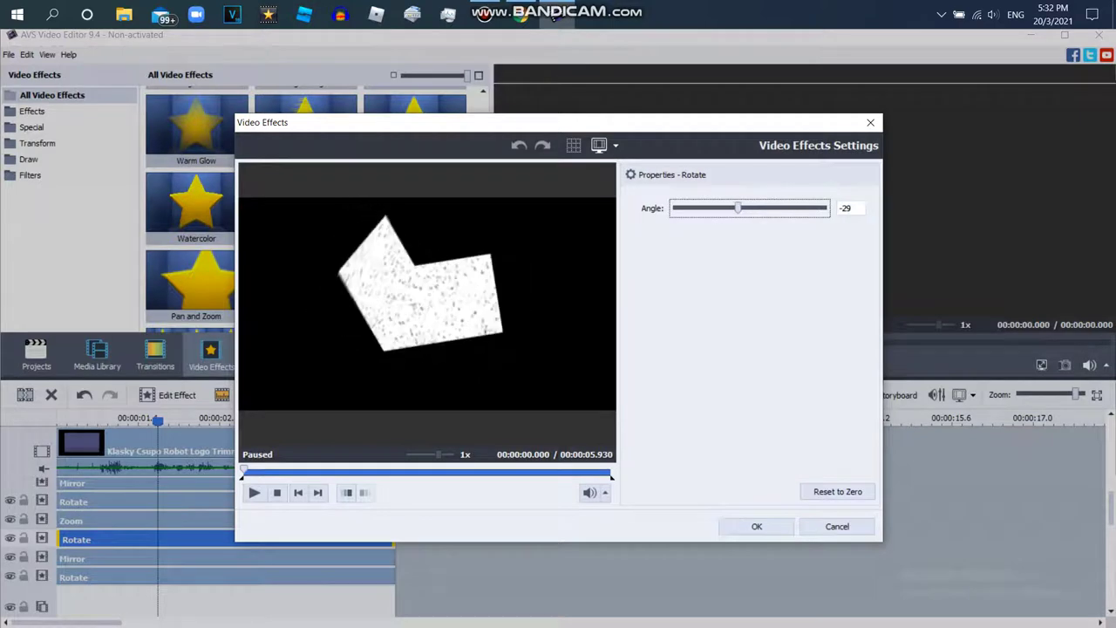
key("Right")
key("Right")
key("Right")
key("Right")
key("Right")
key("Right")
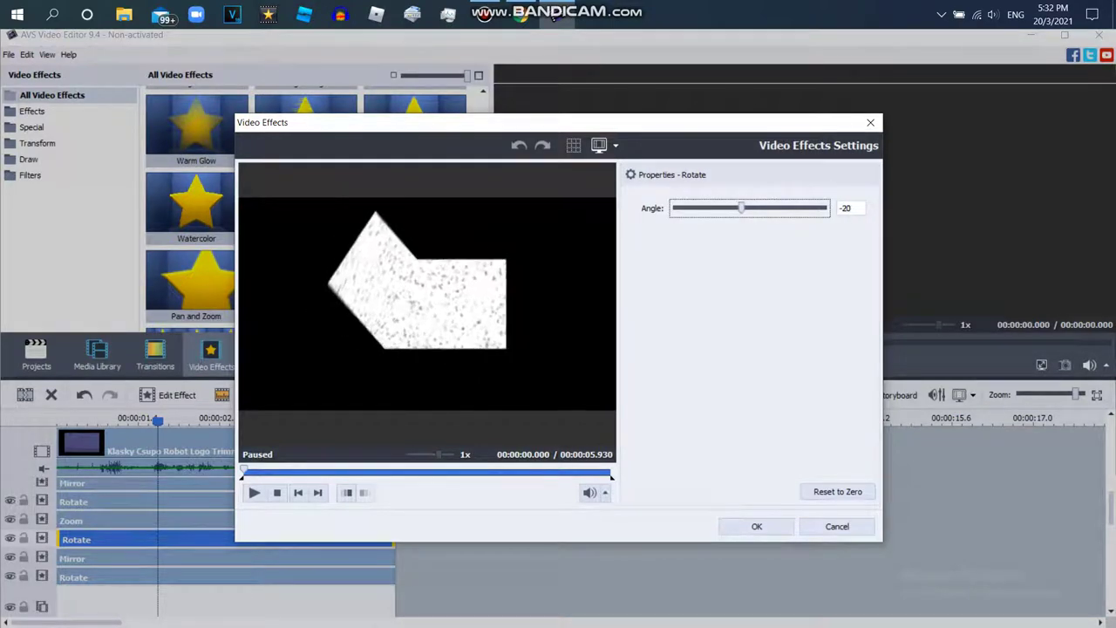
key("Right")
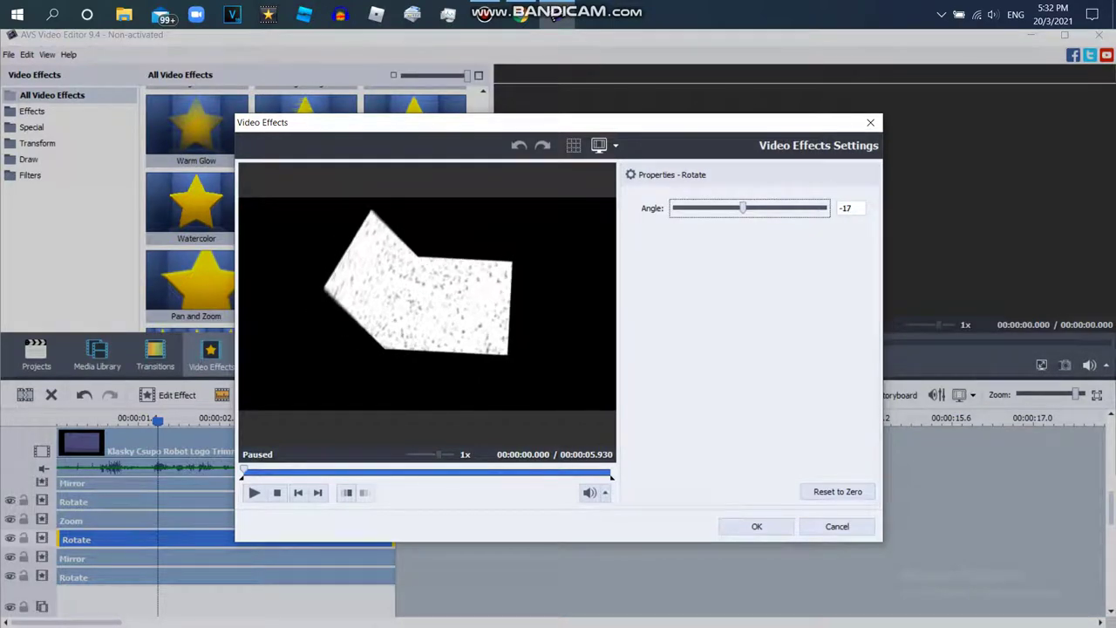
key("Left")
key("Left")
key("Left")
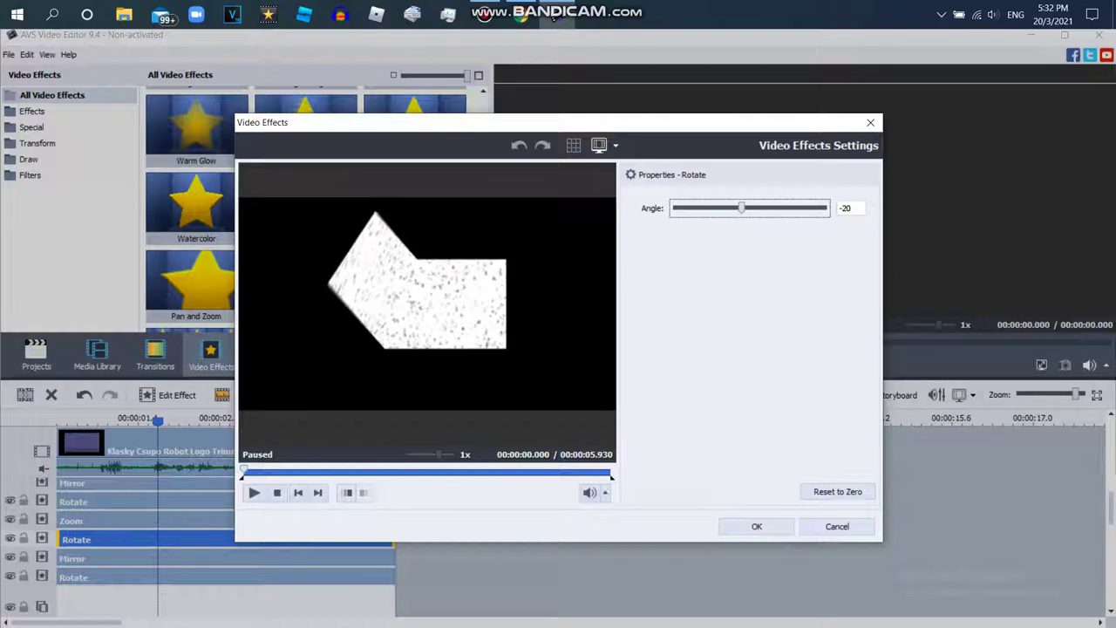
left_click(757, 526)
Add empty effects lines below the last Rotate effect and move the Zoom effect directly beneath it
left_click(419, 577)
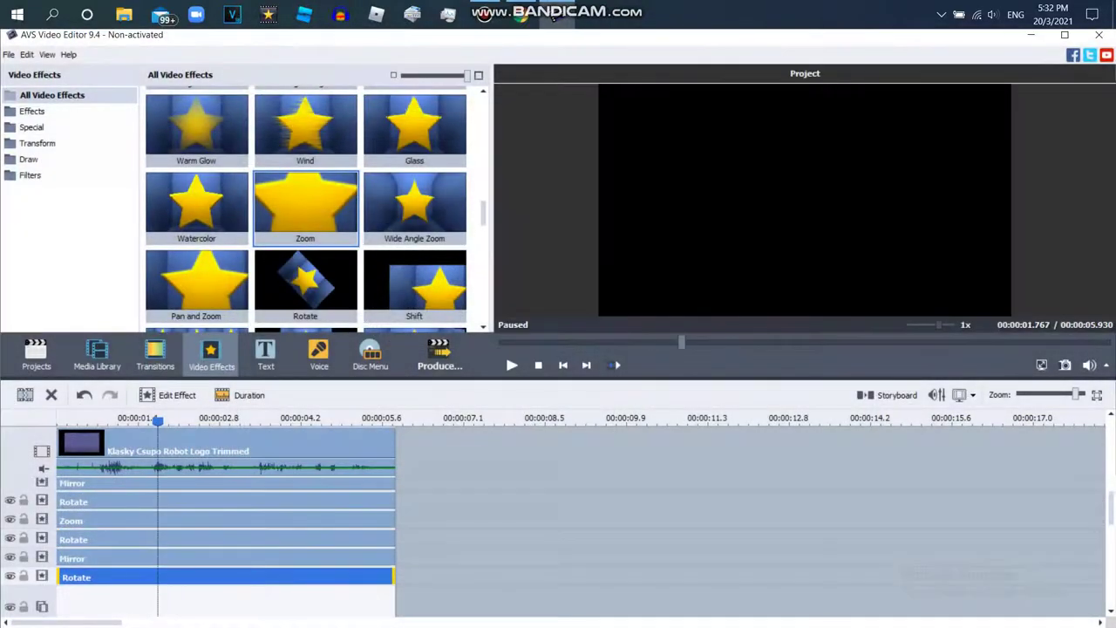
right_click(419, 577)
left_click(448, 487)
right_click(449, 487)
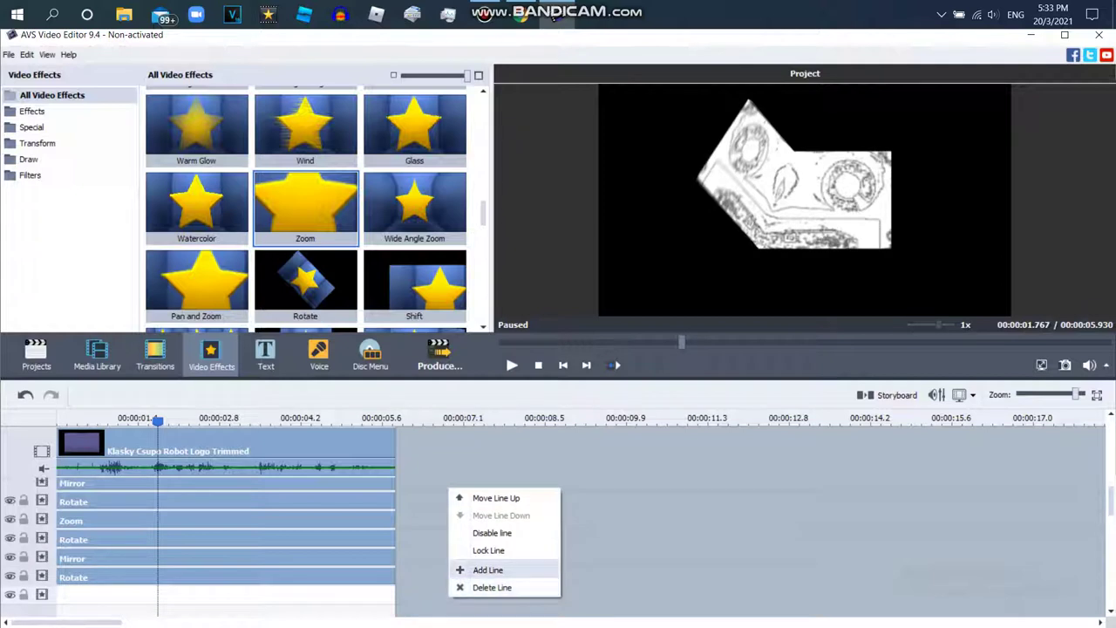
left_click(489, 585)
left_click_drag(261, 520, 232, 596)
left_click(213, 539)
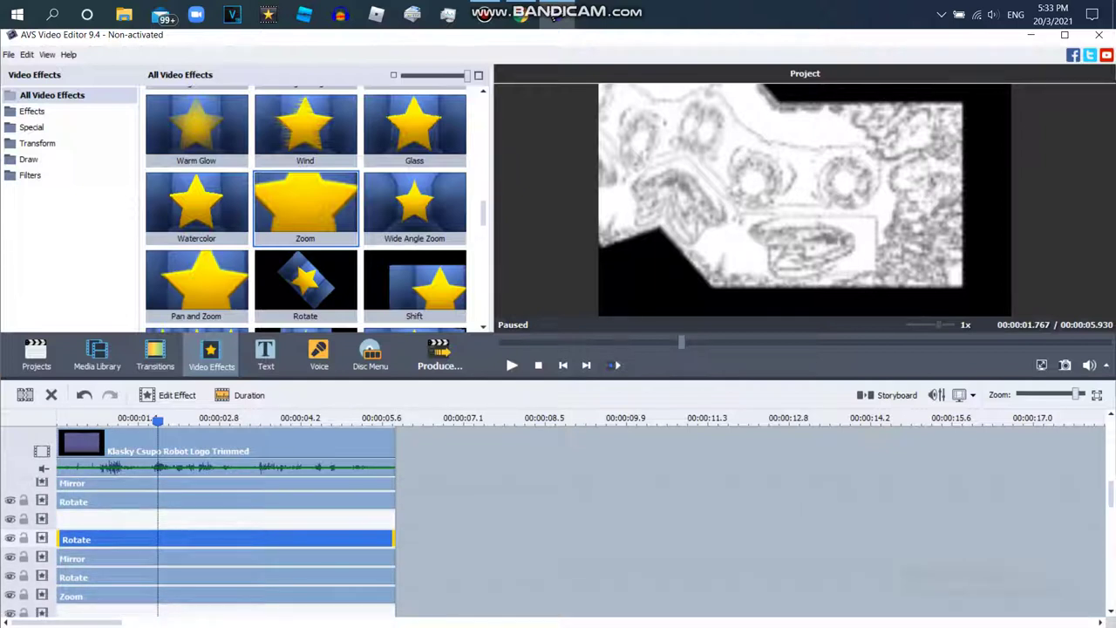
Try the Right type on the lower Mirror effect and set it back to Left
left_click(227, 558)
left_click(170, 395)
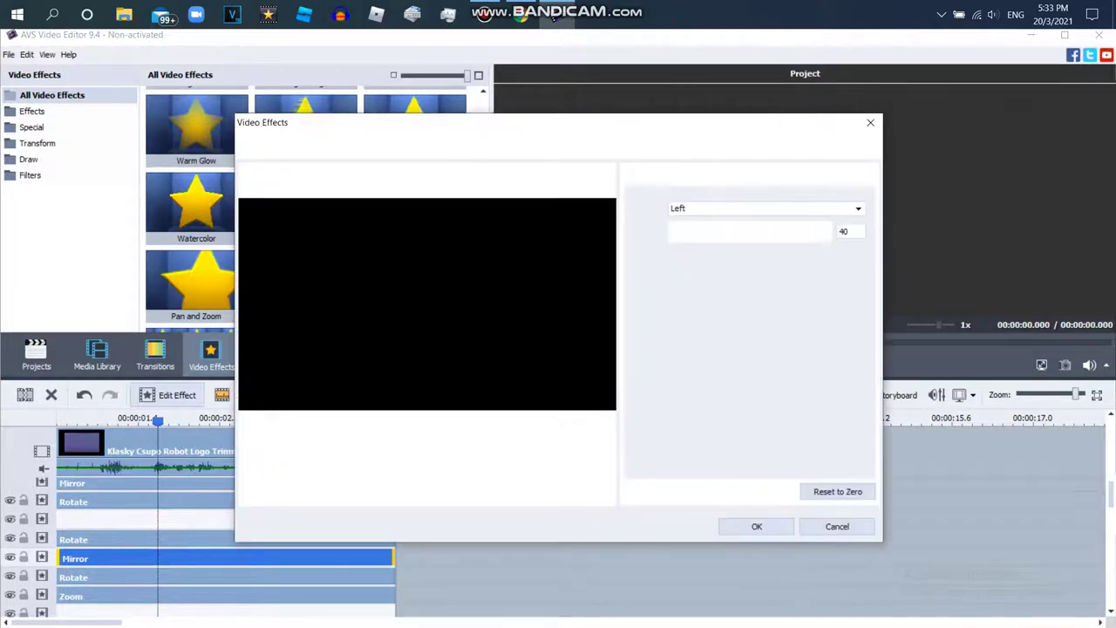
left_click(768, 208)
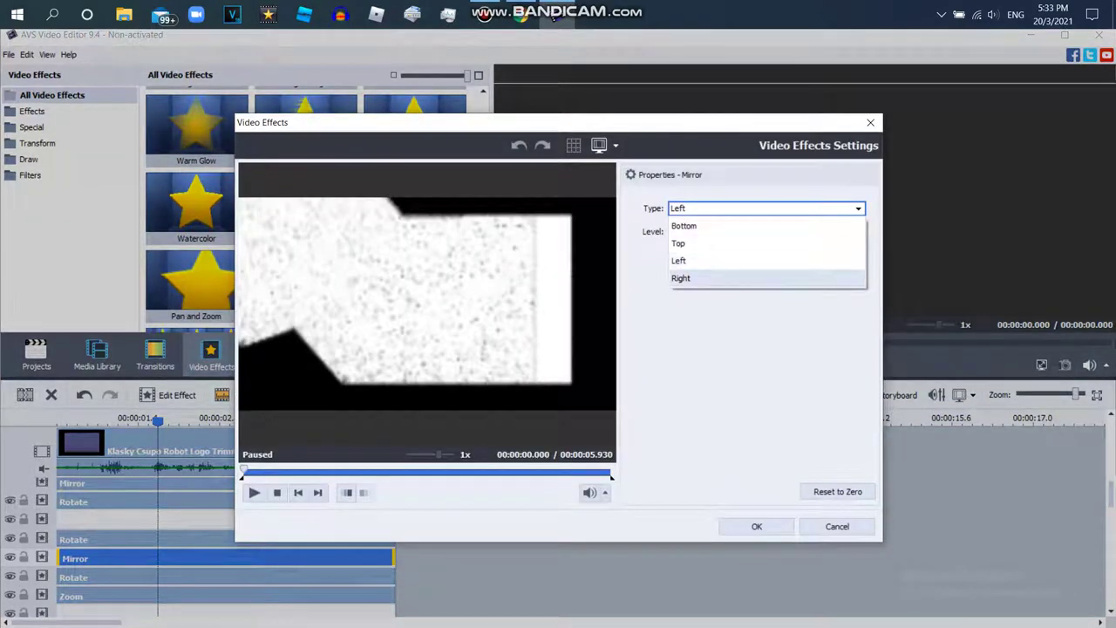
left_click(681, 277)
left_click(768, 208)
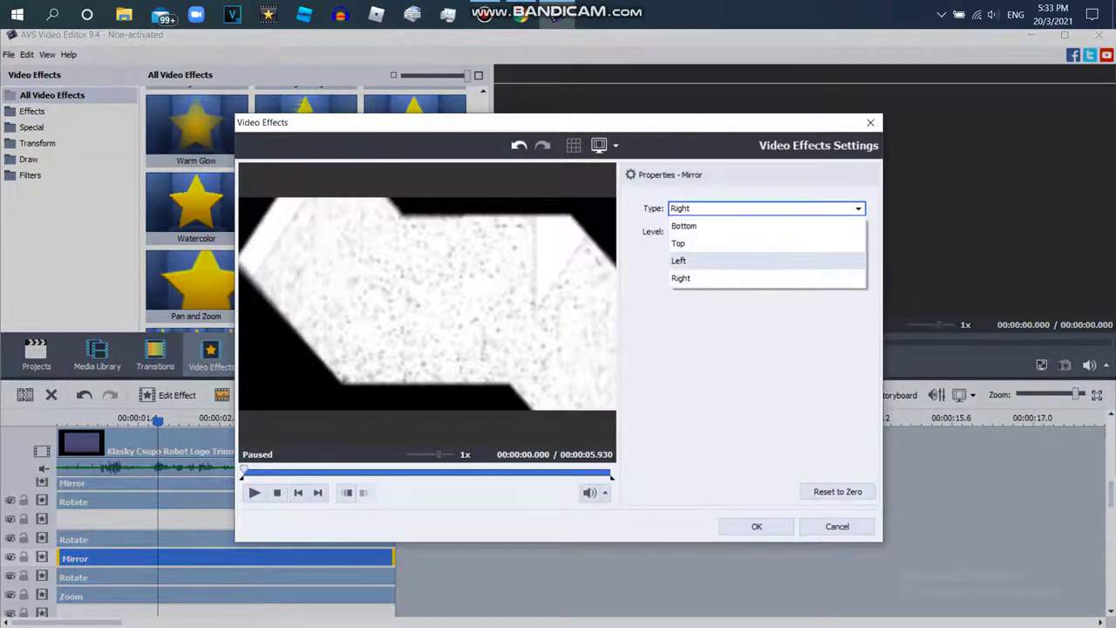
left_click(681, 259)
left_click(757, 527)
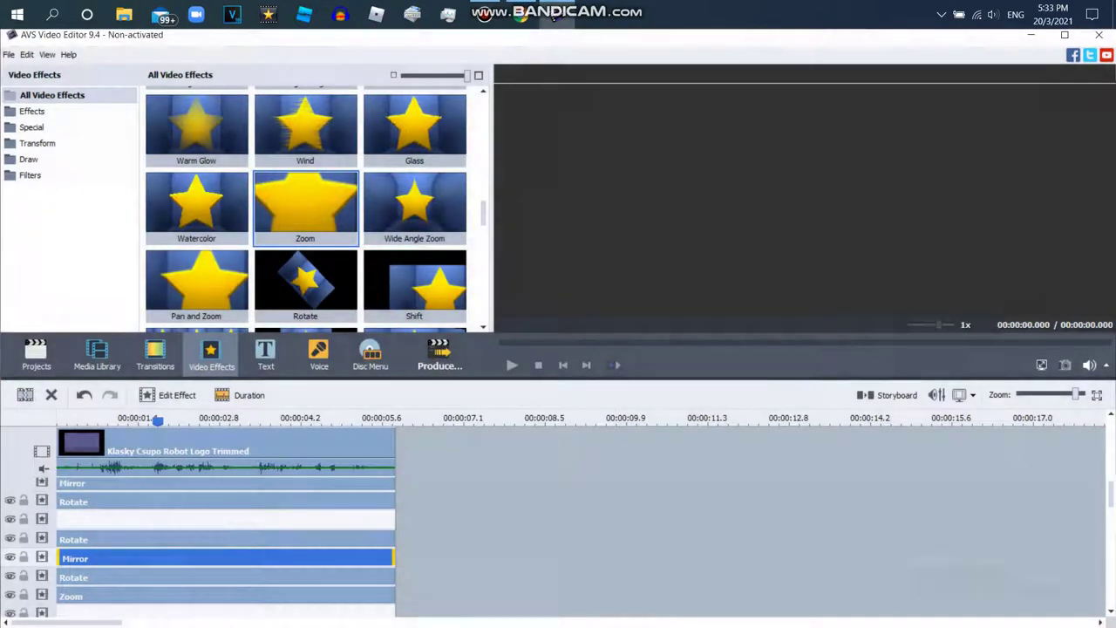
Replace the lower Rotate, Mirror and Rotate group with one new Mirror effect on the group's first line
right_click(157, 558)
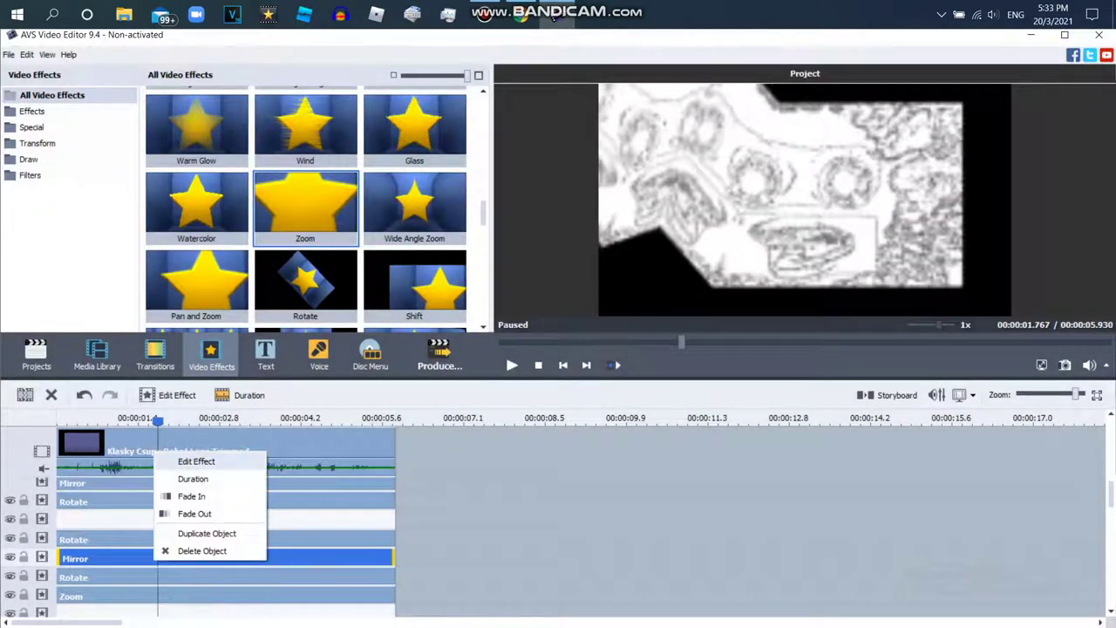
left_click(200, 551)
scroll(306, 209, "up", 3)
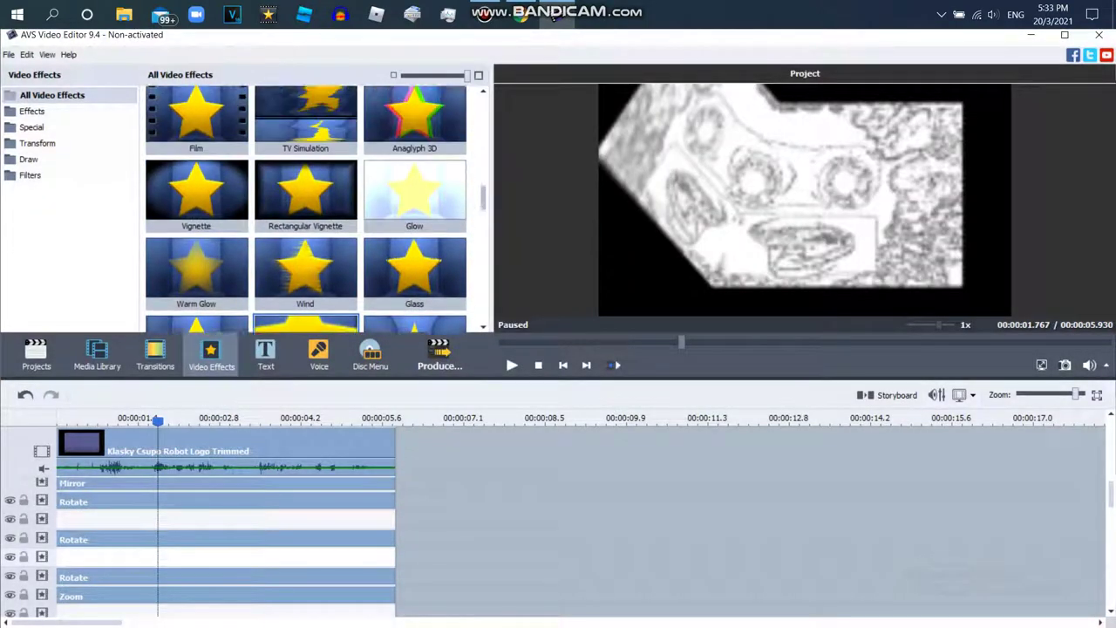
scroll(307, 209, "down", 5)
scroll(415, 209, "down", 1)
left_click_drag(414, 170, 175, 545)
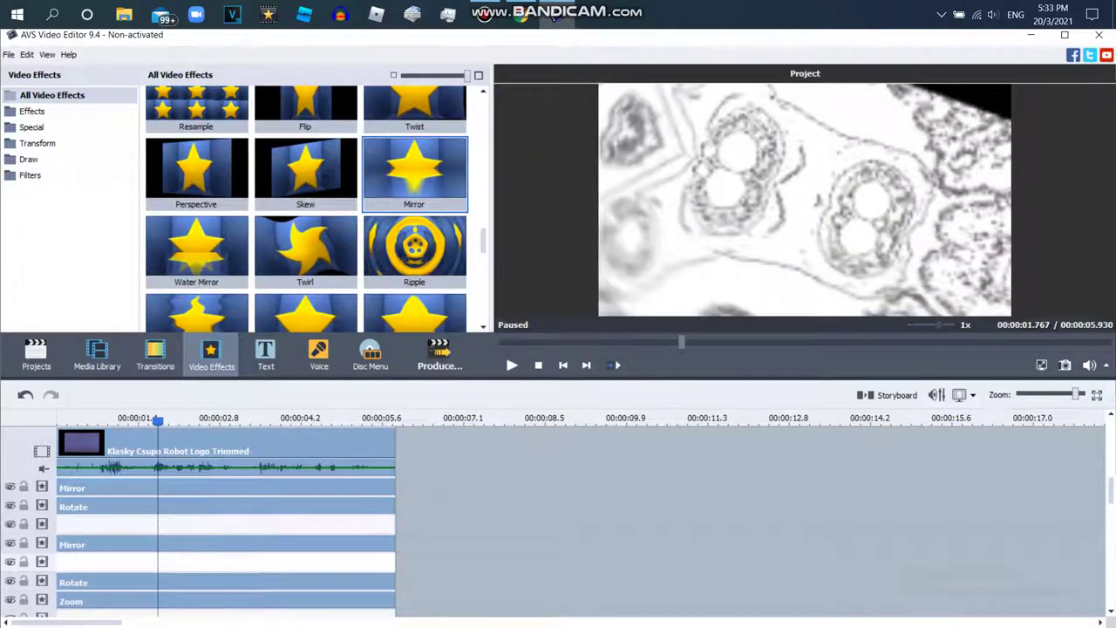
right_click(92, 582)
left_click(122, 570)
Set the zoom of the bottom Zoom effect to 10
right_click(172, 601)
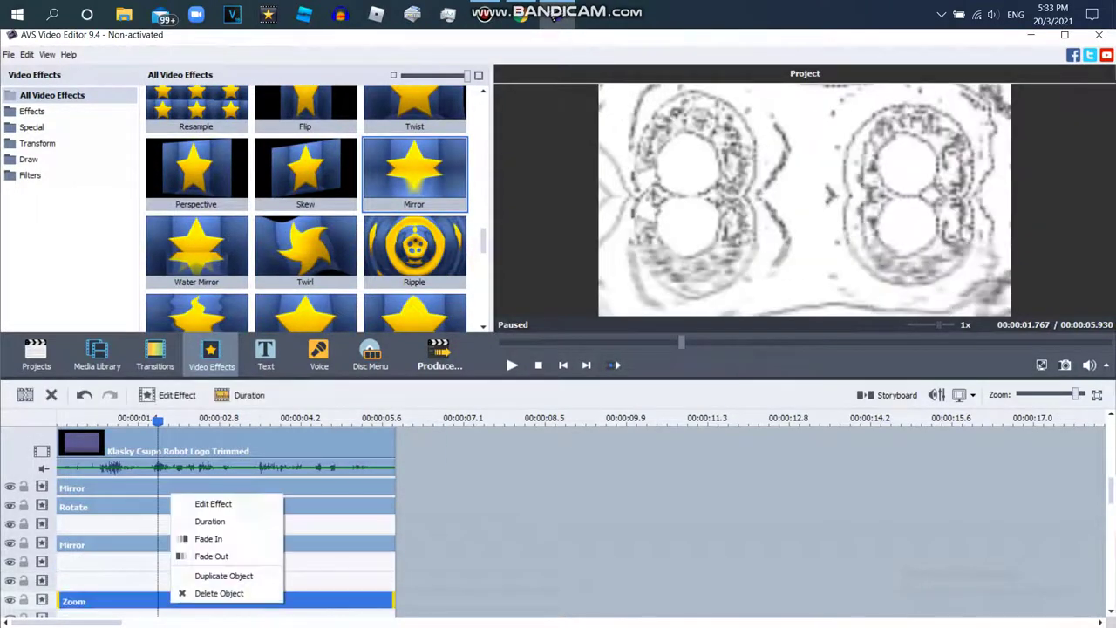
key("Up")
key("Up")
key("Up")
key("Up")
key("Up")
key("Up")
key("Up")
key("Up")
key("Up")
key("Up")
key("Up")
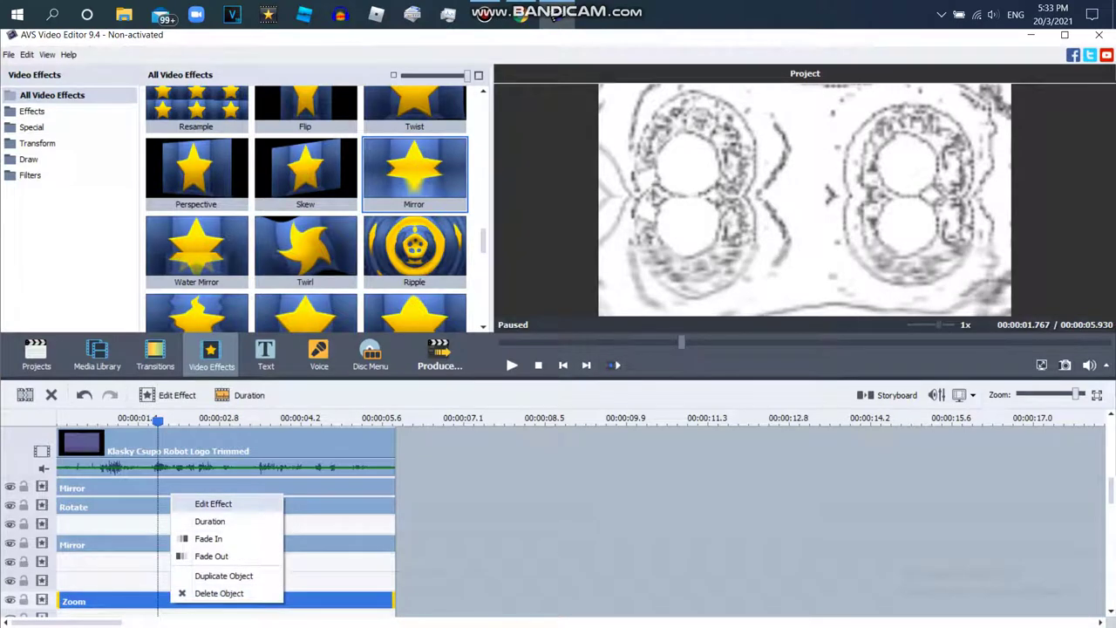
key("Return")
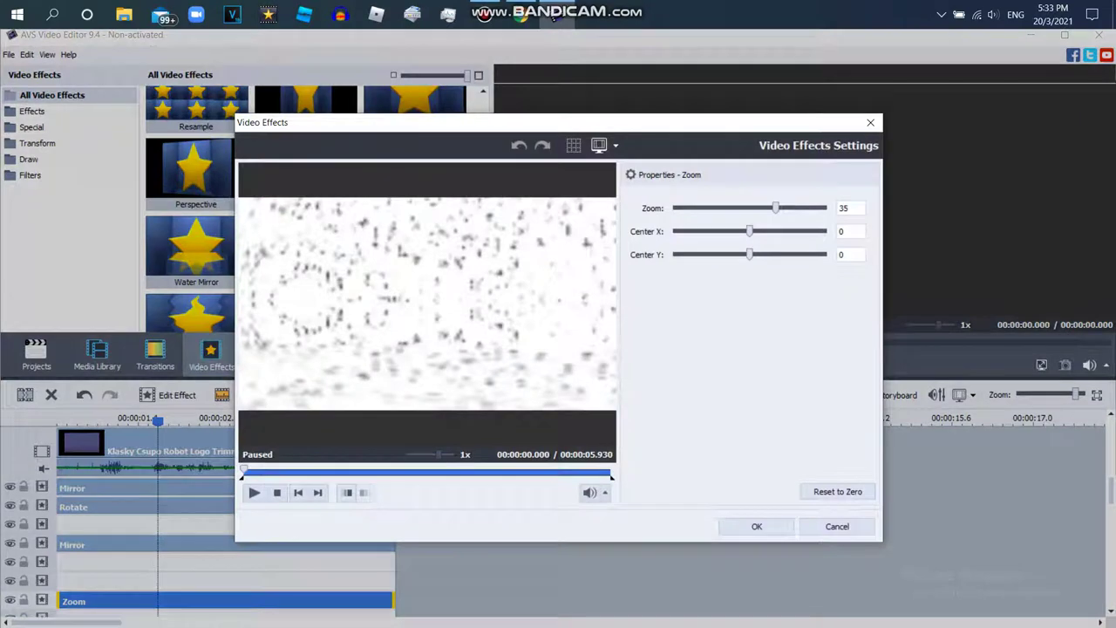
key("Right")
key("Right")
key("Right")
key("Right")
key("Right")
key("Right")
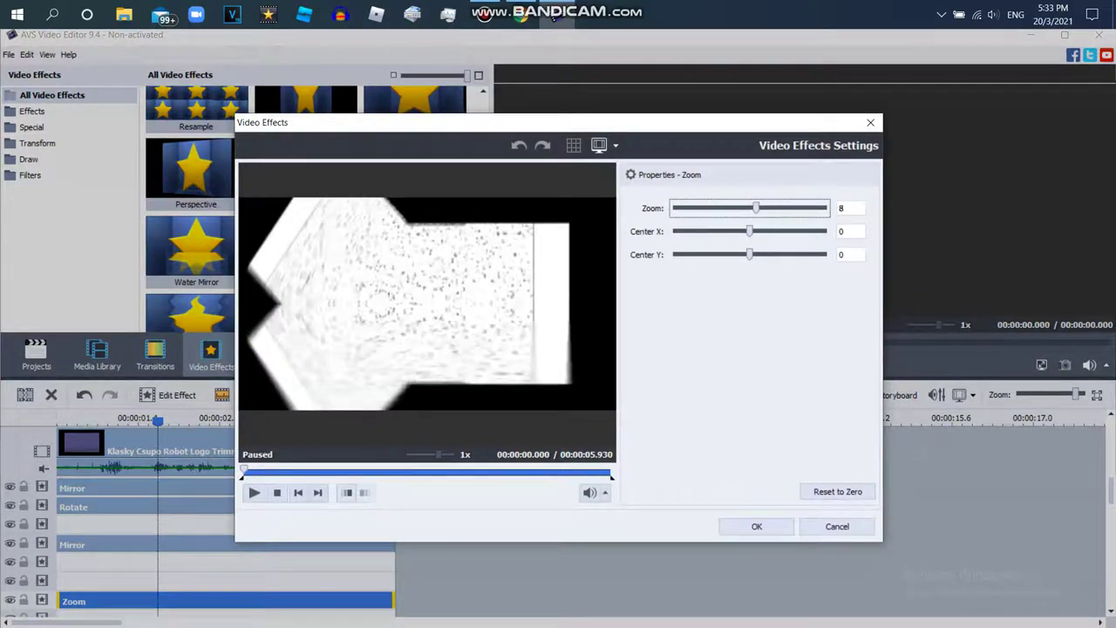
key("Right")
key("Right")
key("Right")
key("Right")
key("Right")
key("Right")
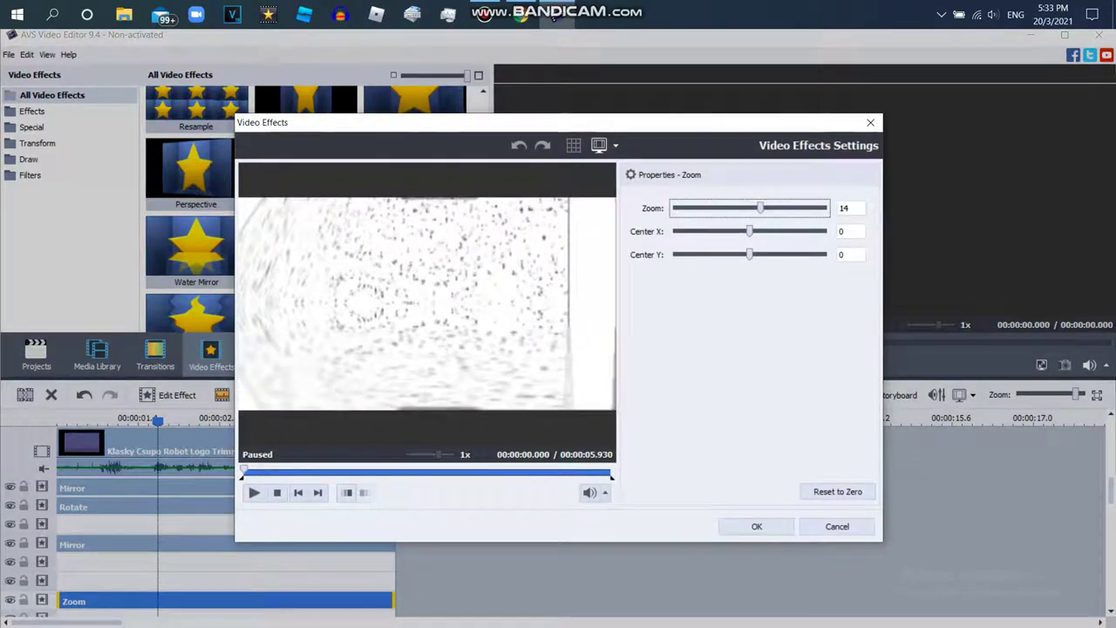
key("Left")
key("Left")
key("Left")
key("Left")
key("Left")
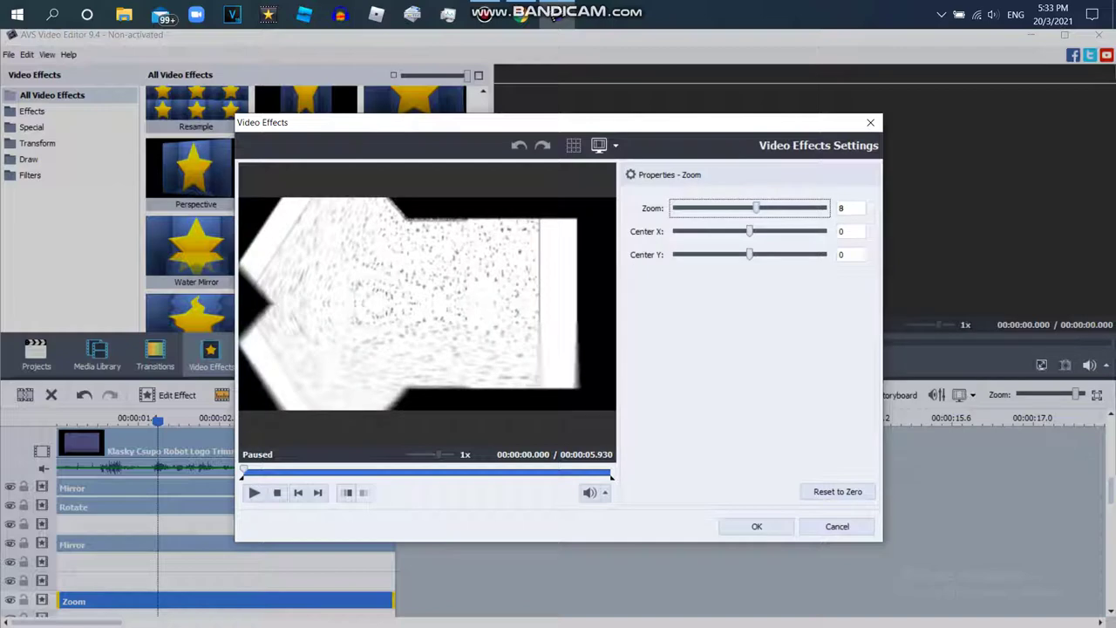
key("Right")
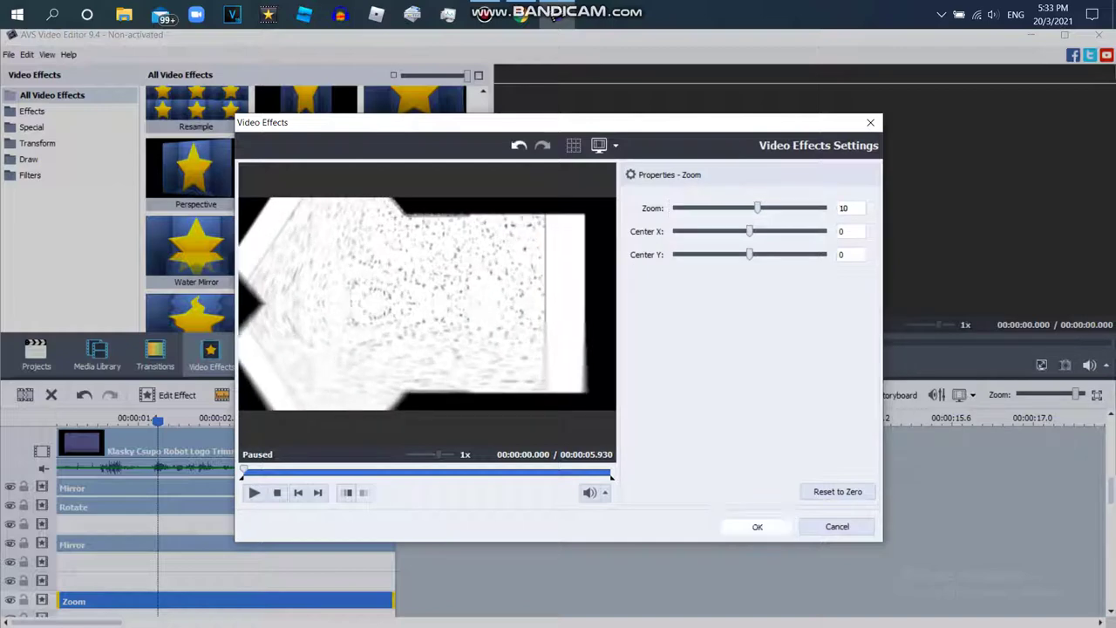
key("Return")
Move the Zoom effect directly below the lower Mirror effect and set that Mirror's level to 40 with type Bottom
left_click_drag(200, 601, 202, 564)
left_click(202, 545)
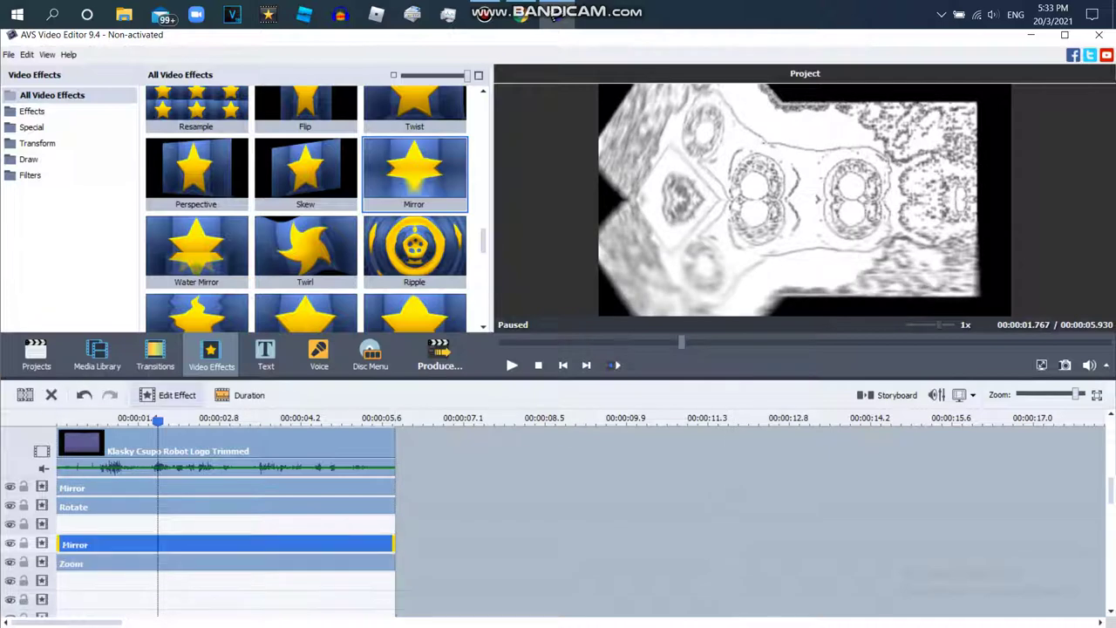
left_click(170, 395)
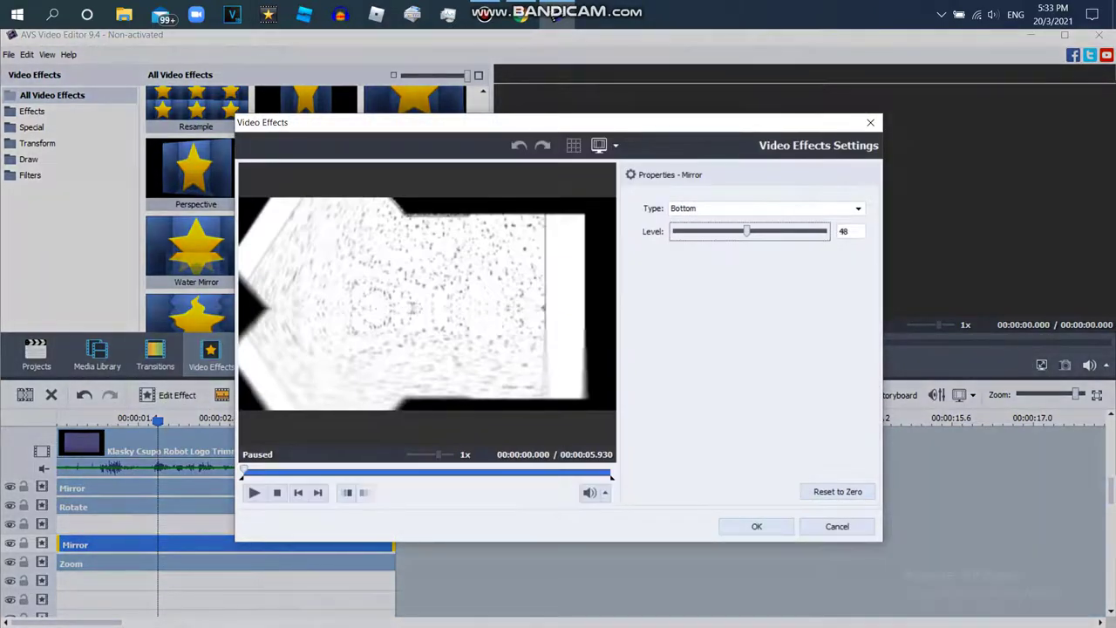
key("Left")
key("Left")
key("Left")
key("Left")
key("Left")
key("Left")
key("Left")
key("Left")
key("Left")
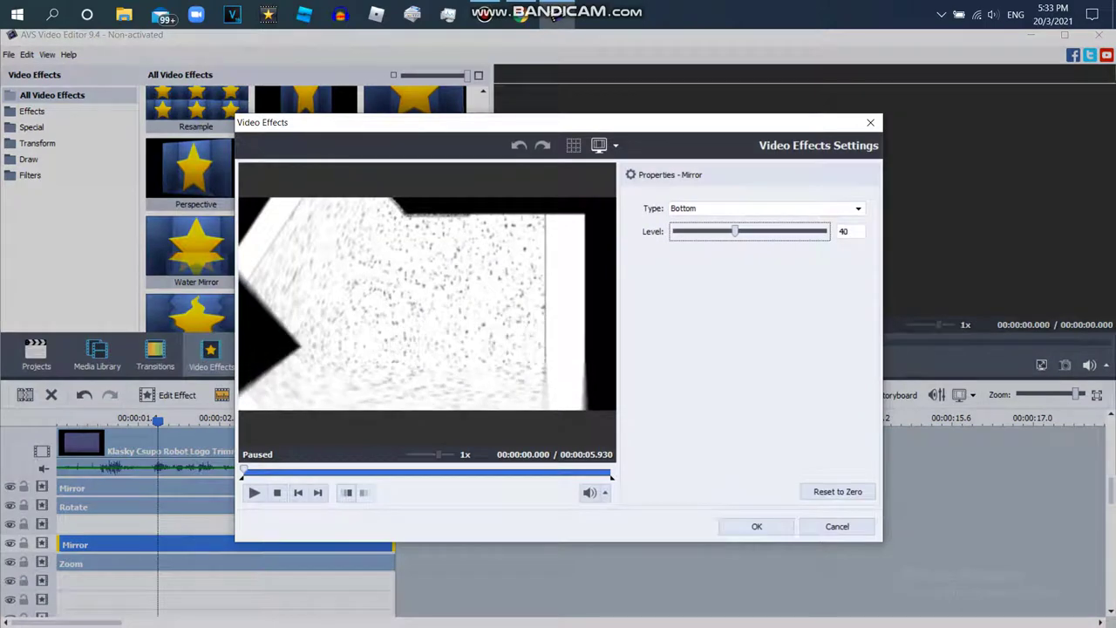
key("Return")
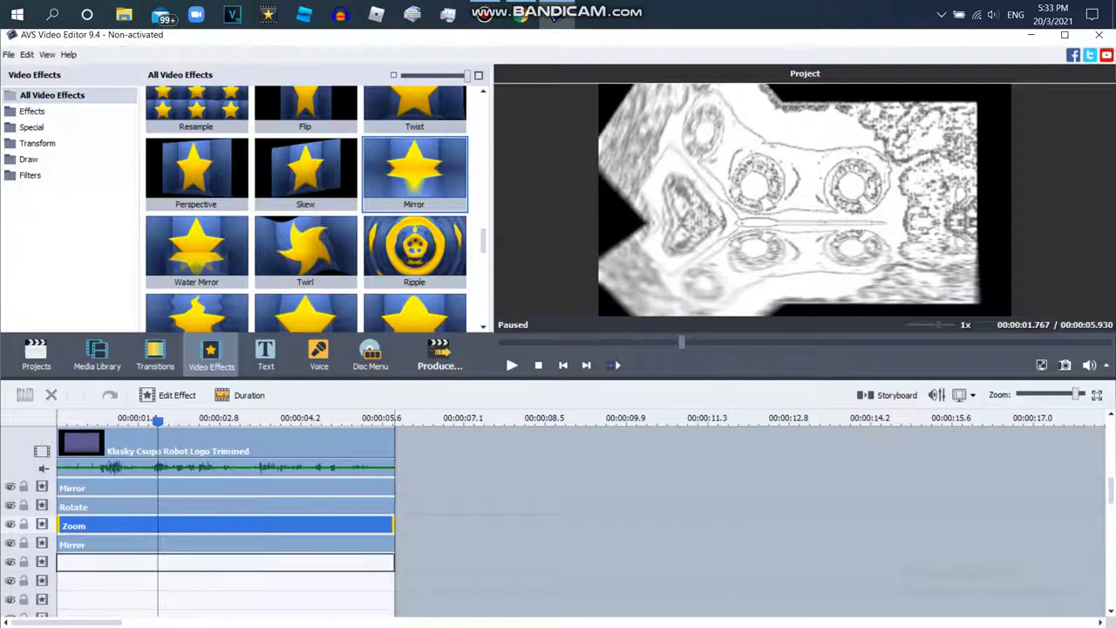
Move the lower Mirror and Zoom effects down together, leaving three empty lines beneath the upper Rotate effect
left_click(83, 544)
left_click(83, 564)
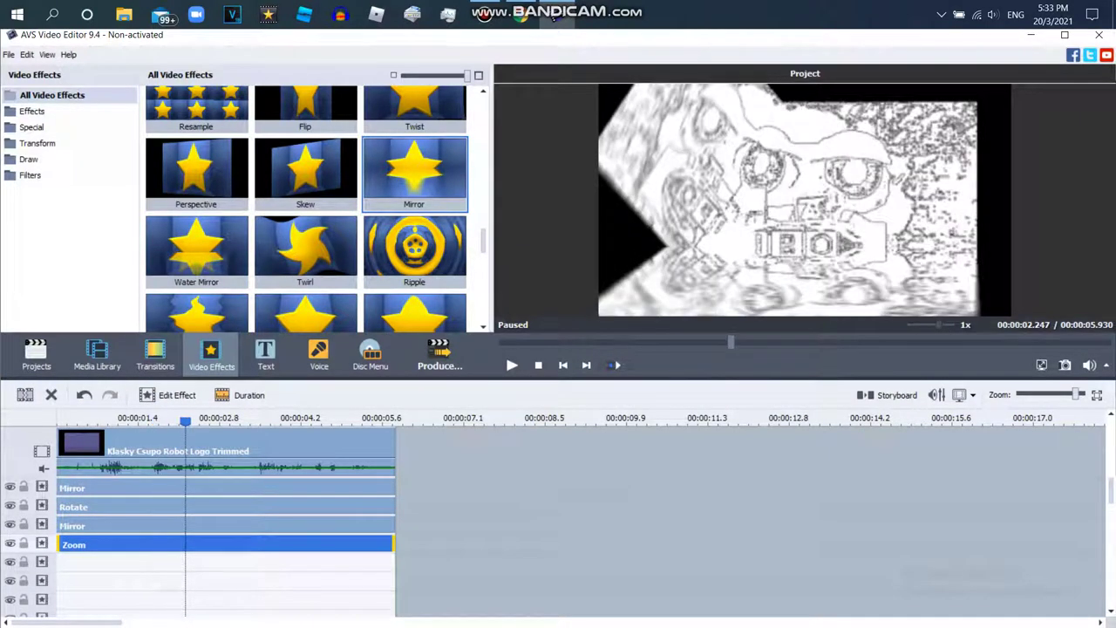
left_click_drag(185, 526, 205, 528)
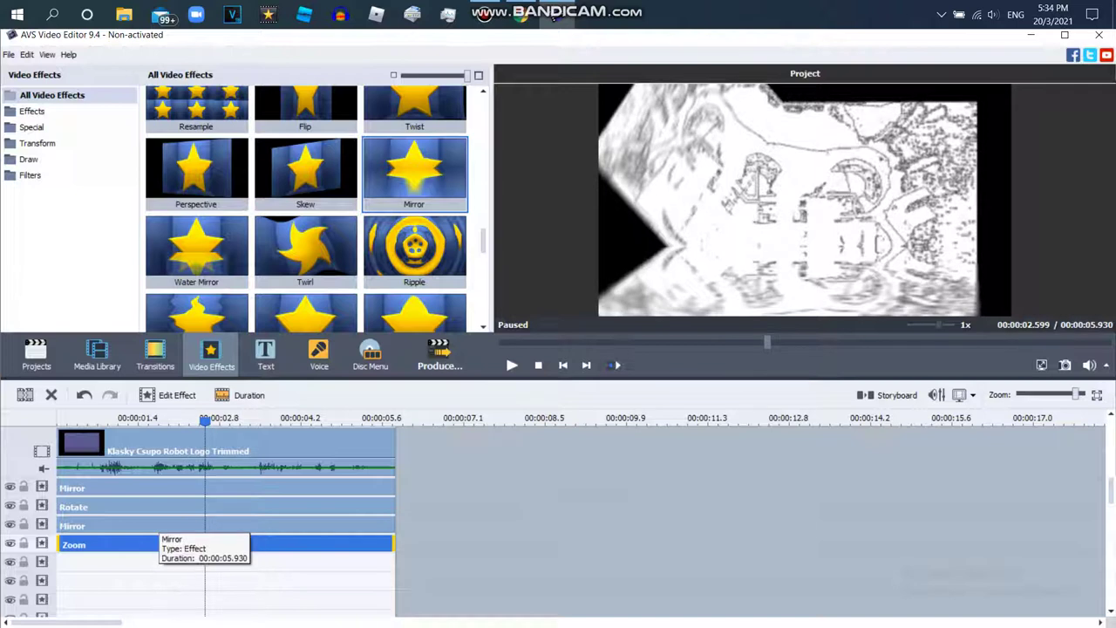
left_click_drag(205, 544, 205, 582)
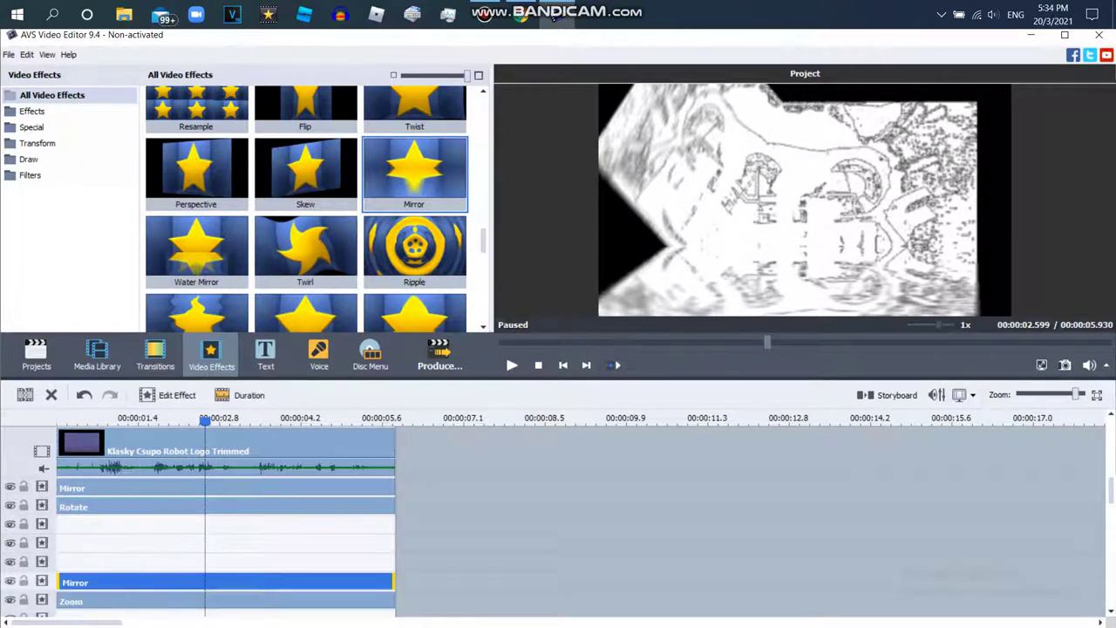
Add a Rotate effect on the line directly beneath the upper Rotate effect and set its angle to 20
scroll(306, 210, "up", 3)
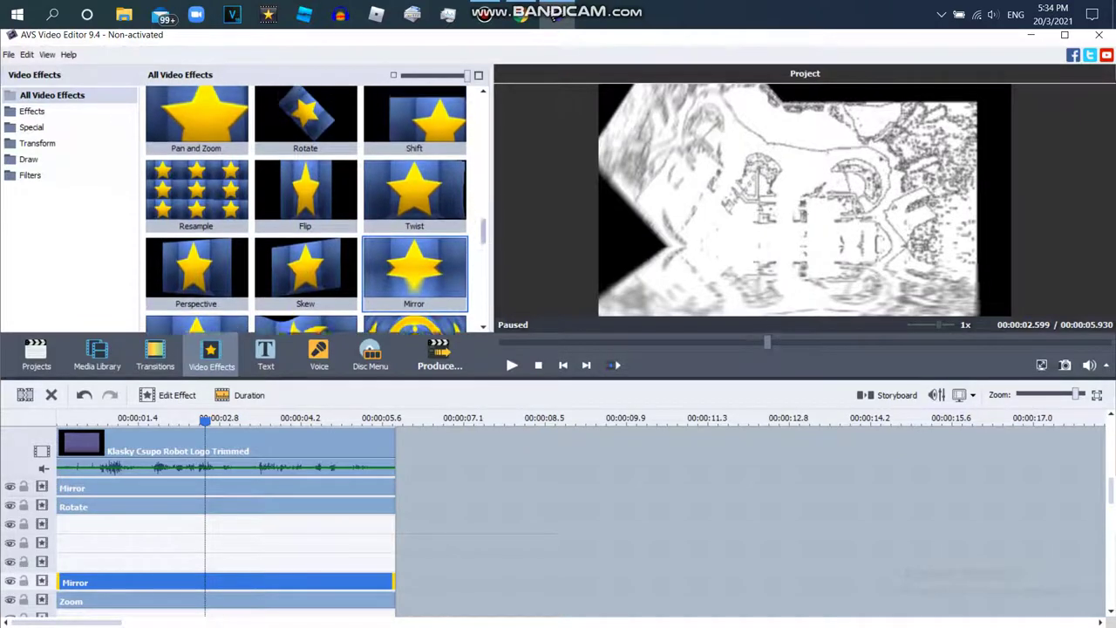
left_click_drag(305, 136, 129, 526)
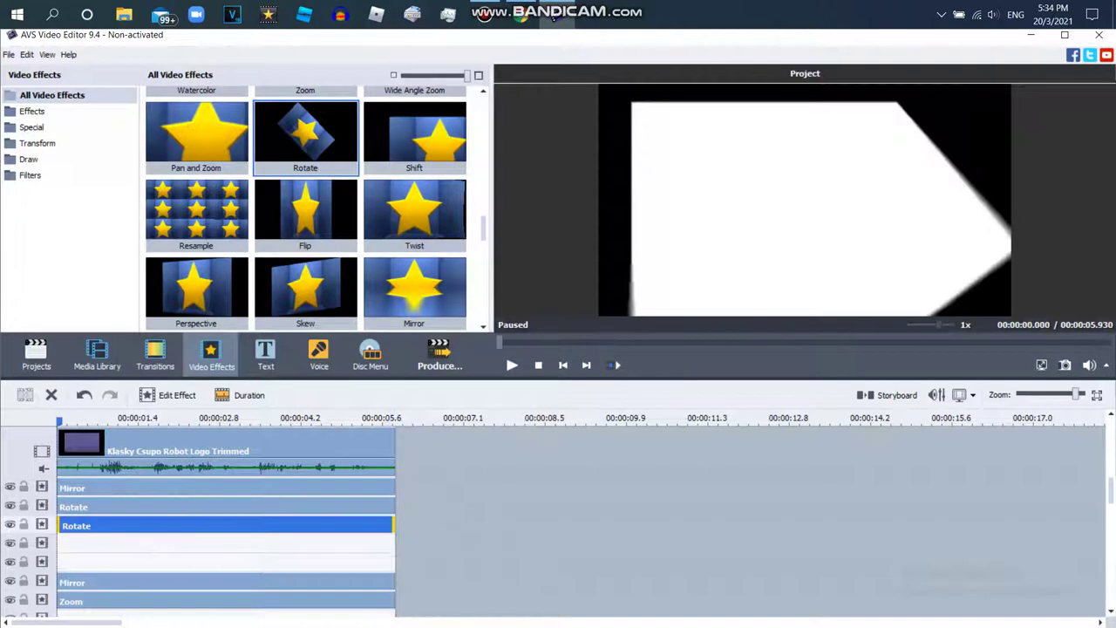
left_click(168, 395)
left_click_drag(823, 208, 756, 207)
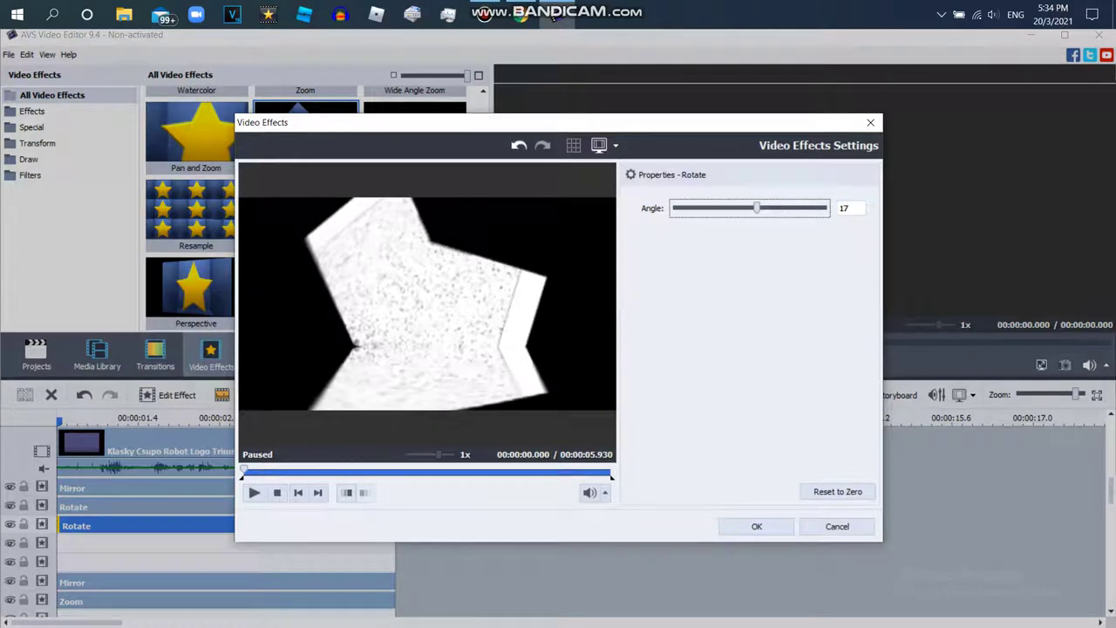
type("20")
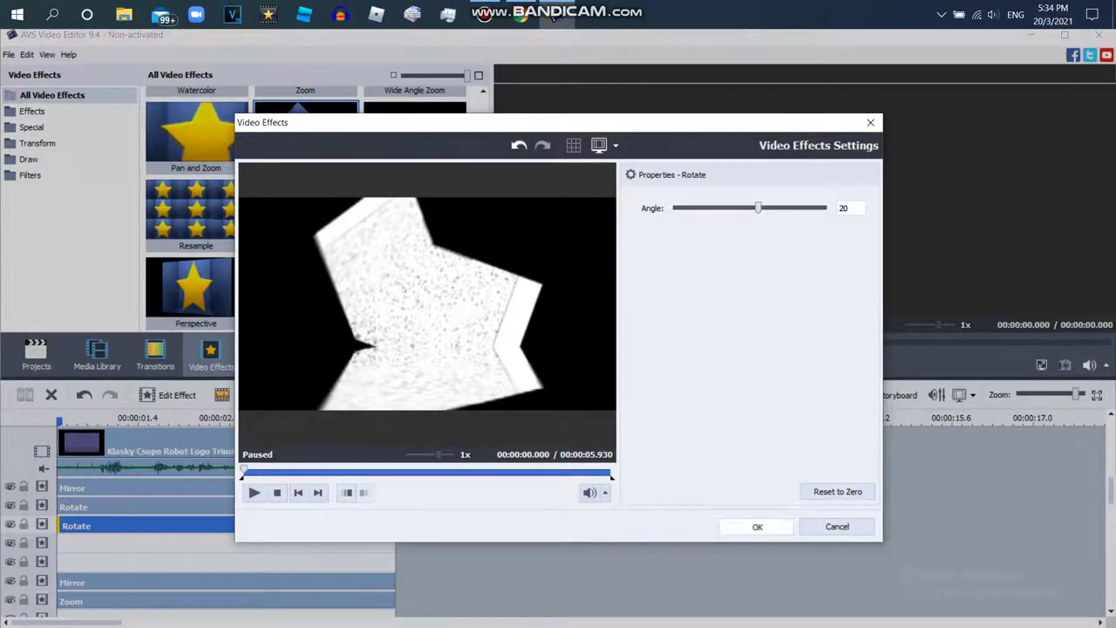
key("Return")
Duplicate the new Rotate effect two lines below it and move the lower Mirror effect down to leave one empty line above it
right_click(328, 523)
left_click(366, 494)
left_click_drag(432, 526, 94, 564)
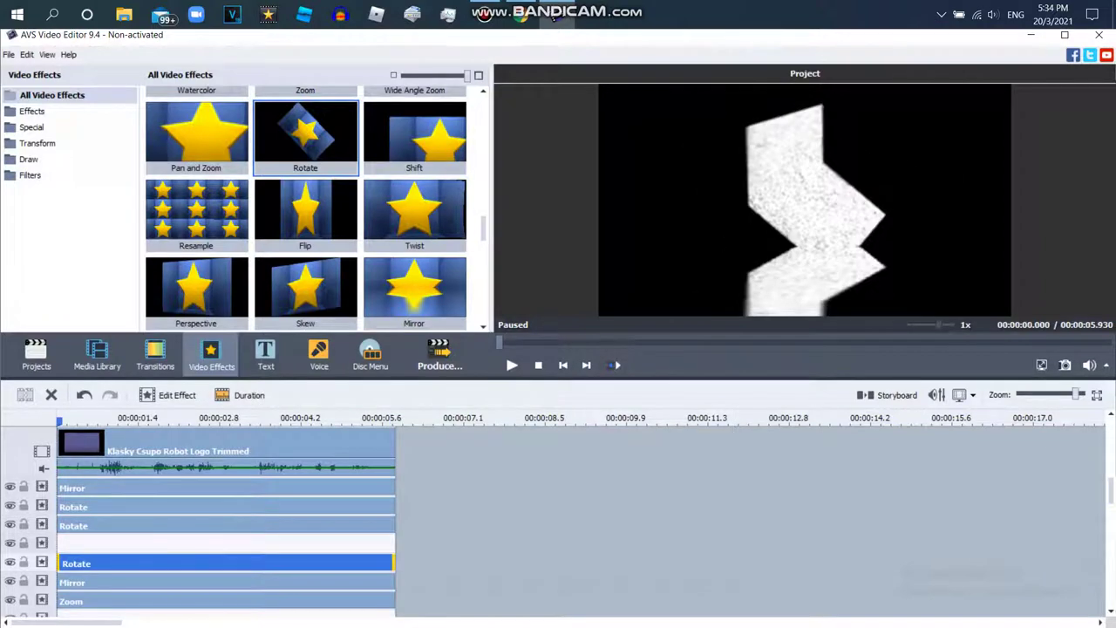
left_click_drag(201, 582, 201, 601)
key("Escape")
Set the angle of the duplicated Rotate effect to -20
left_click(218, 564)
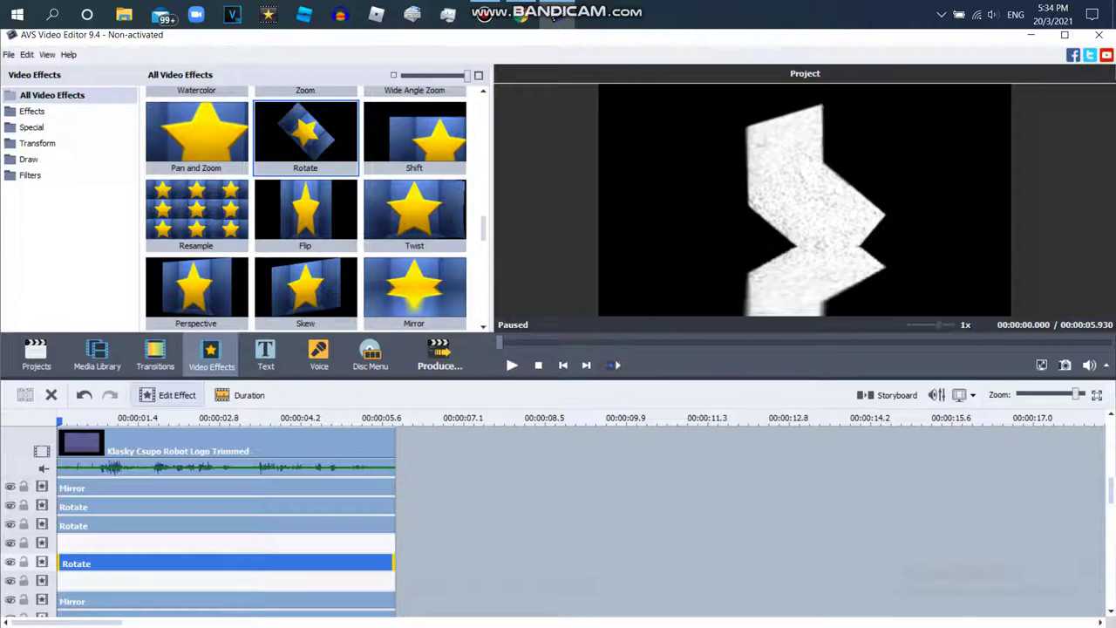
double_click(218, 563)
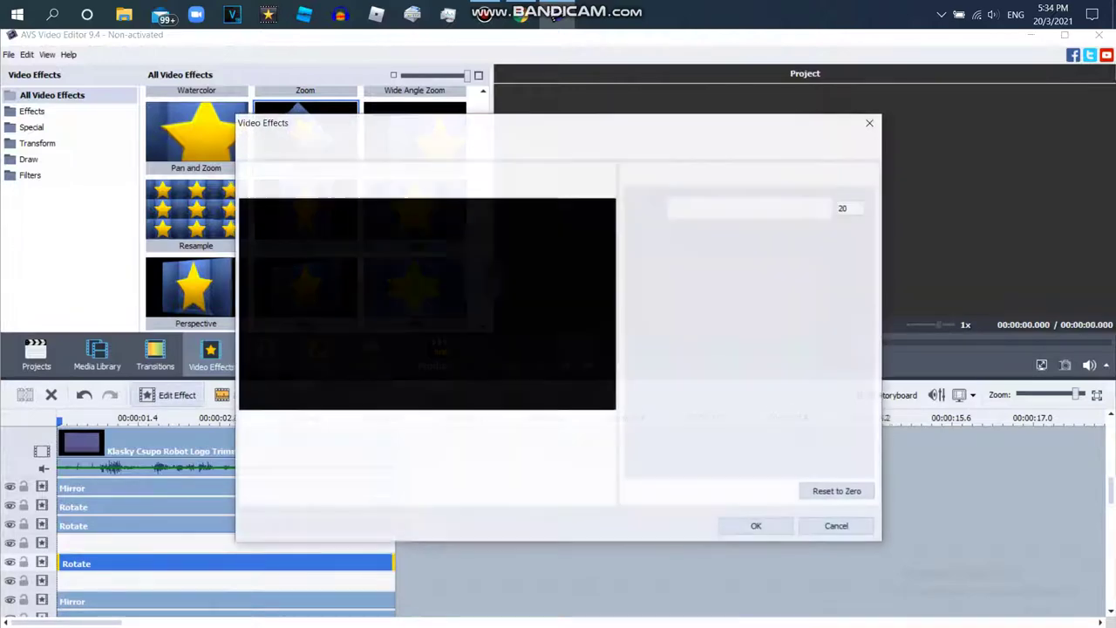
type("-")
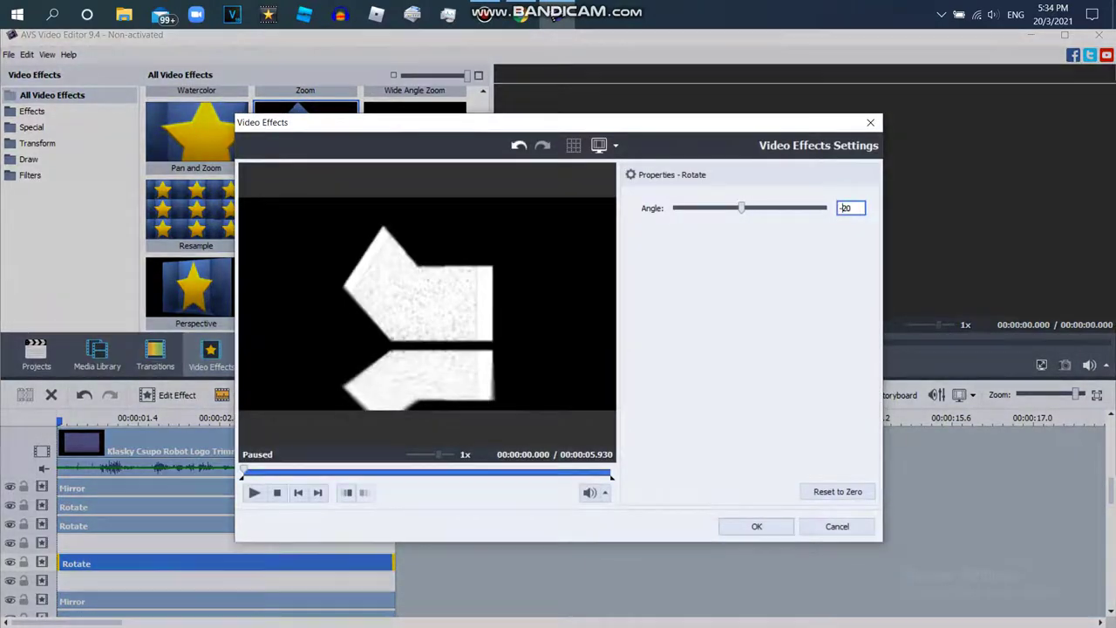
key("Return")
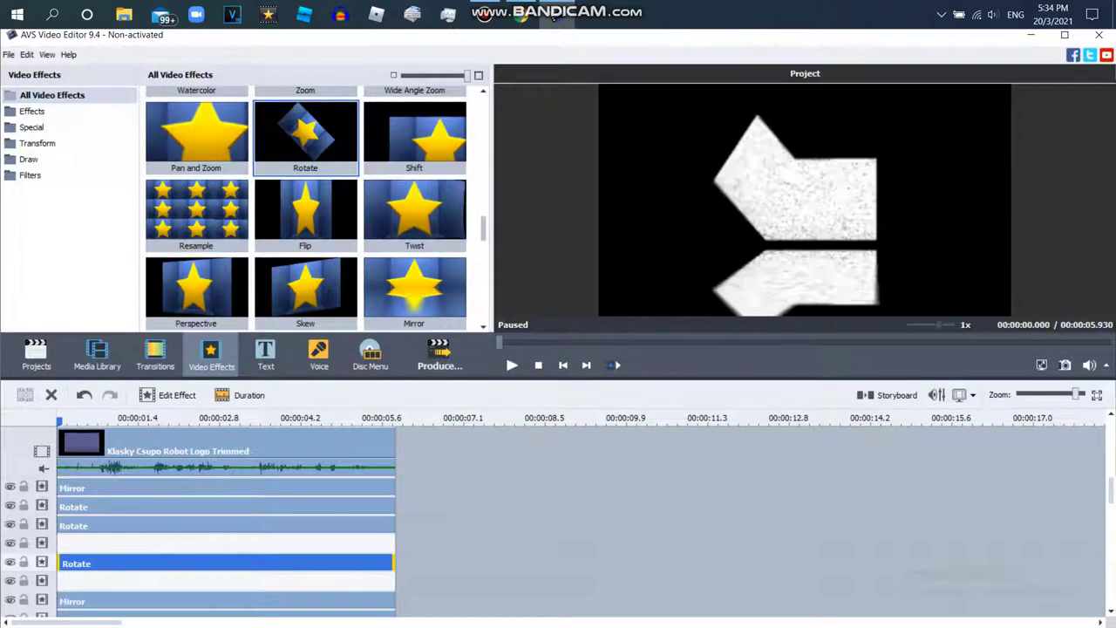
Add a Mirror effect on the empty line between the two lower Rotate effects and set its type to Right
scroll(305, 209, "down", 5)
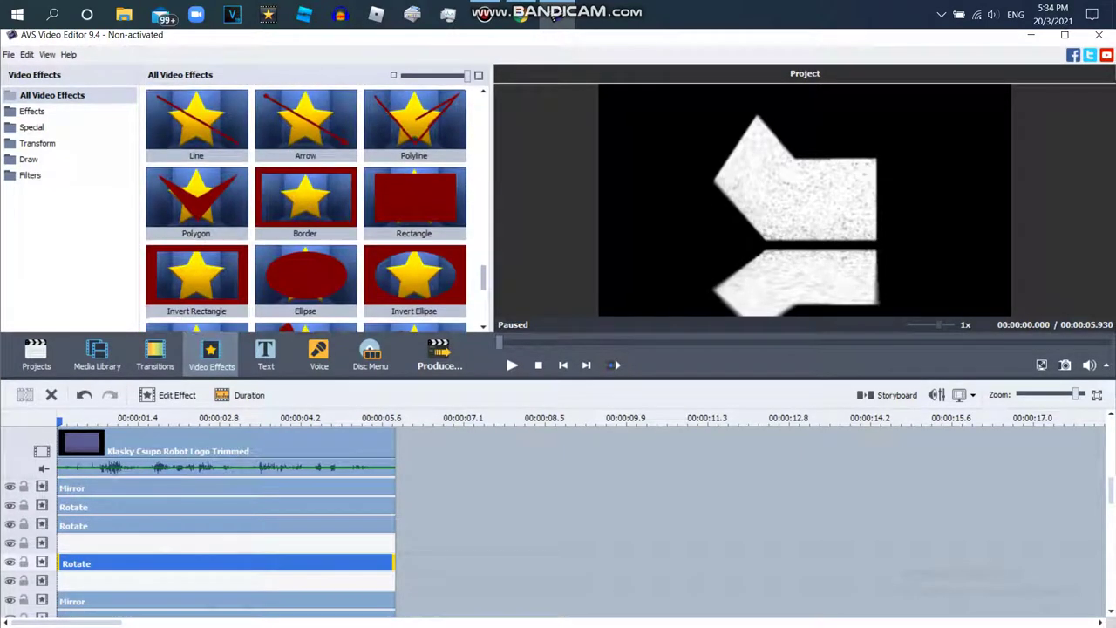
scroll(305, 210, "up", 2)
left_click_drag(415, 179, 131, 545)
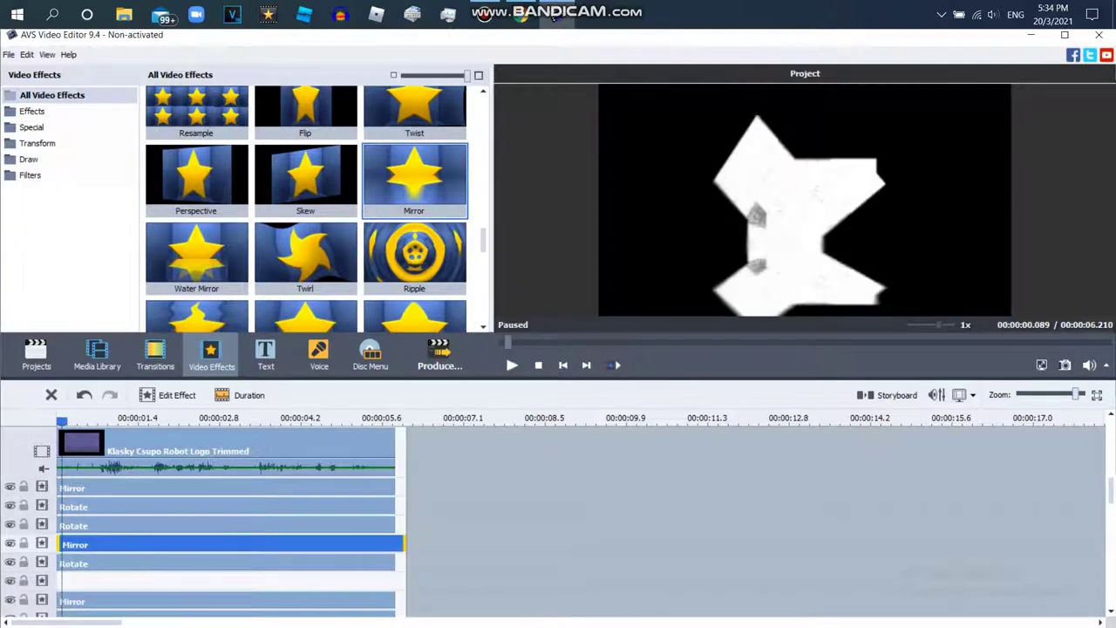
left_click(167, 395)
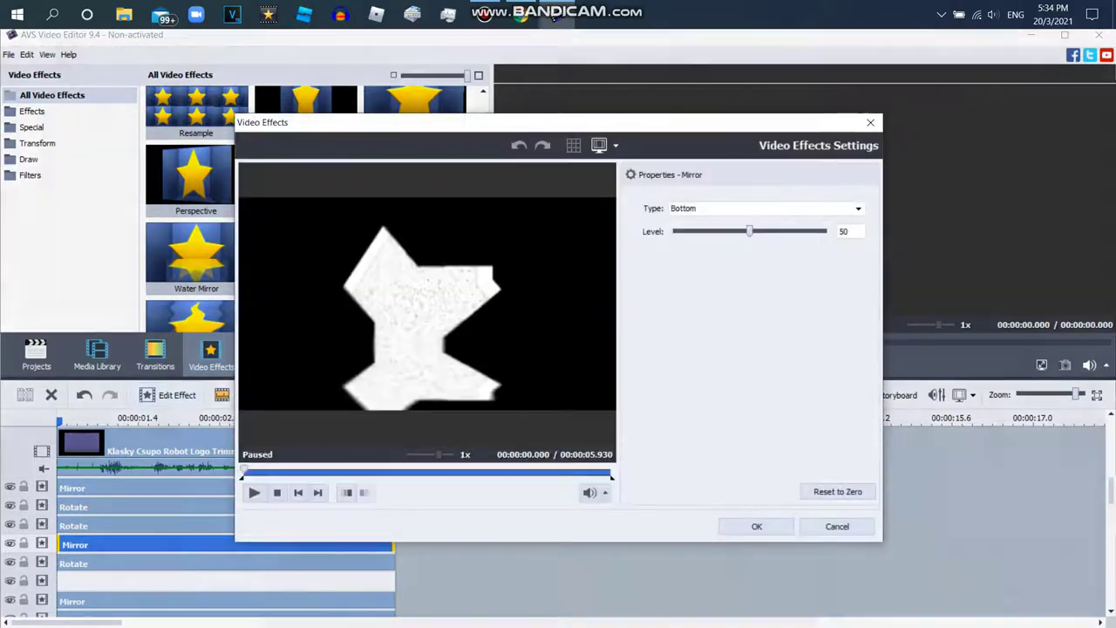
left_click(765, 207)
left_click(689, 261)
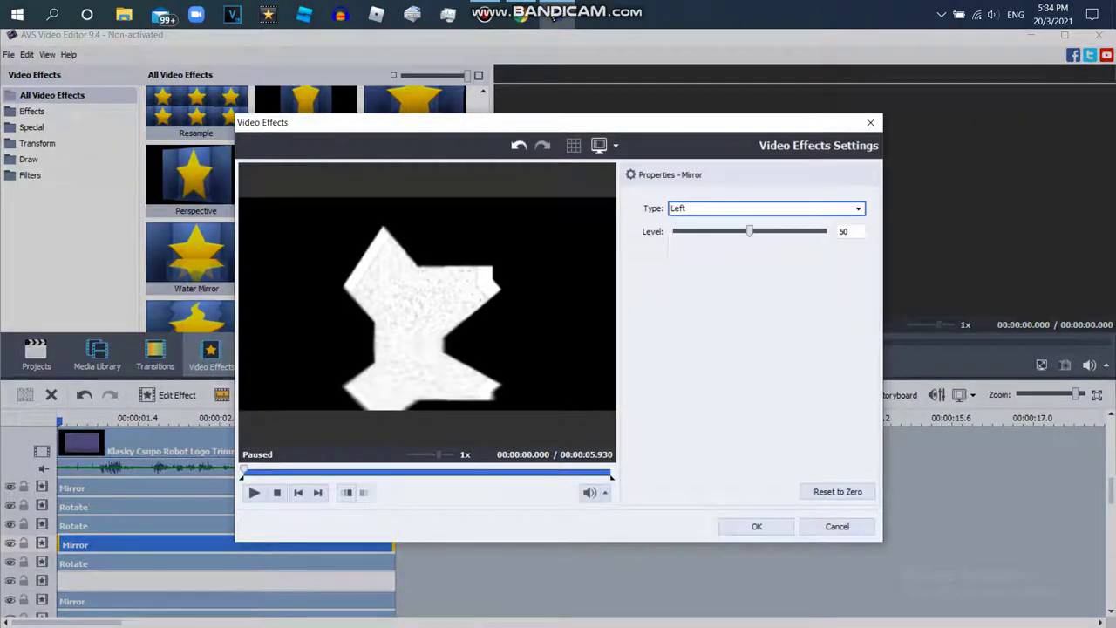
left_click(421, 471)
left_click(460, 471)
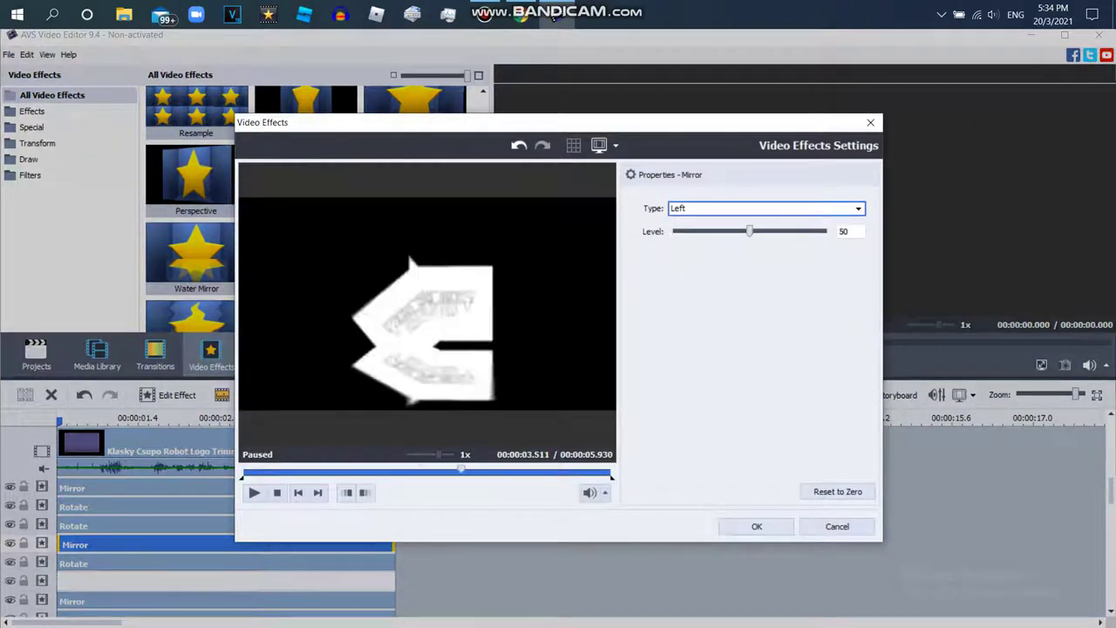
left_click(766, 207)
left_click(689, 278)
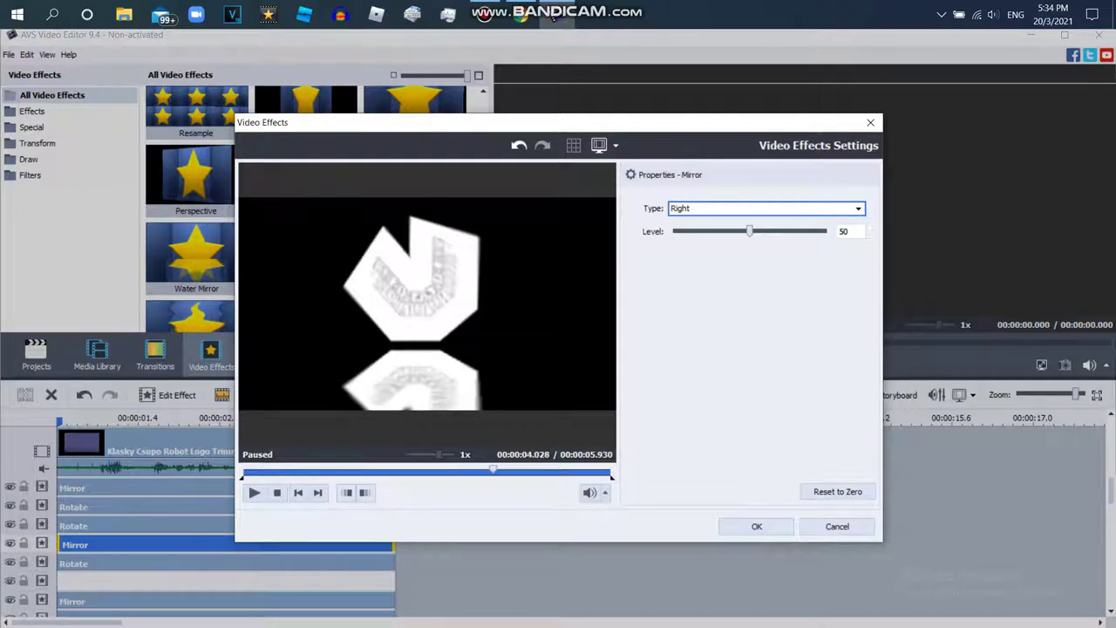
key("Return")
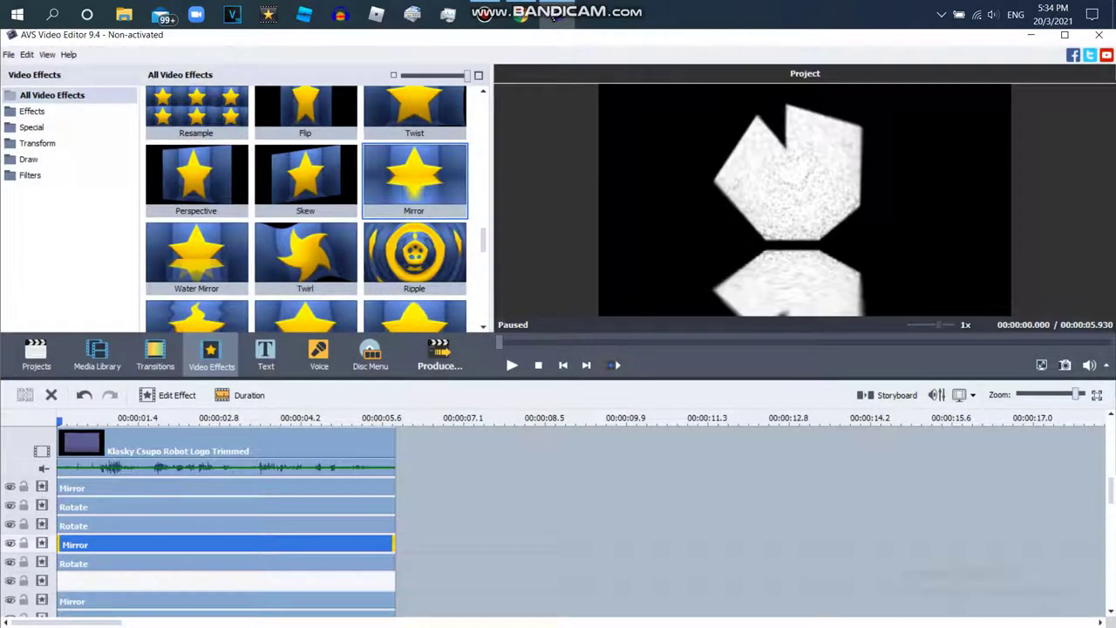
Add a Zoom effect on the empty line beneath the lowest Rotate effect and set its zoom to 15
scroll(305, 210, "up", 5)
left_click_drag(306, 153, 122, 582)
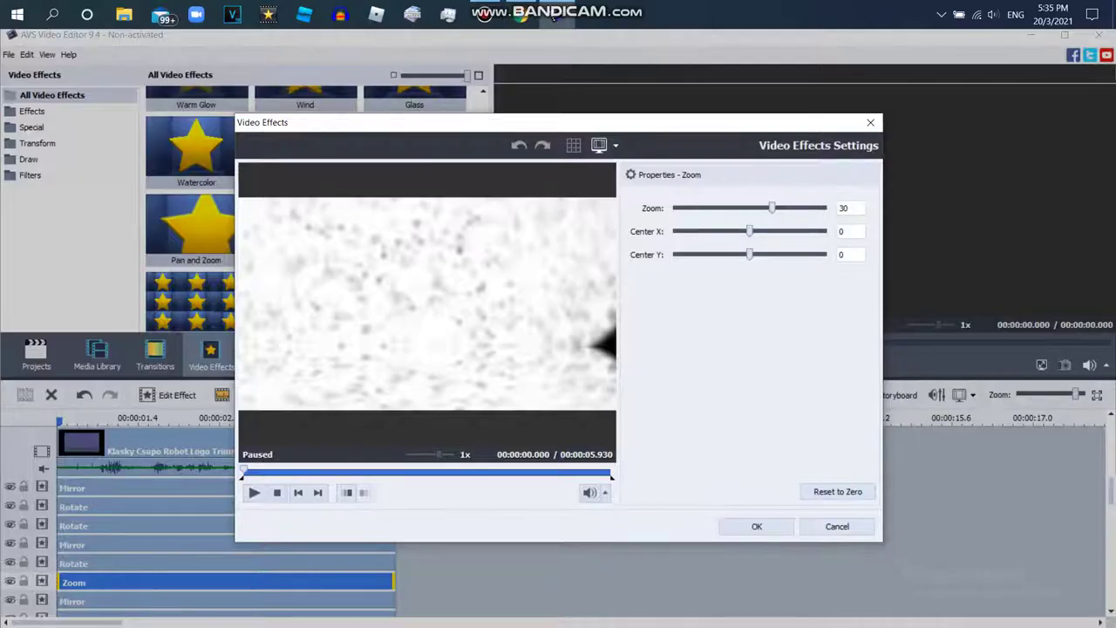
mouse_move(772, 208)
left_mouse_down()
mouse_move(752, 208)
mouse_move(761, 208)
left_mouse_up()
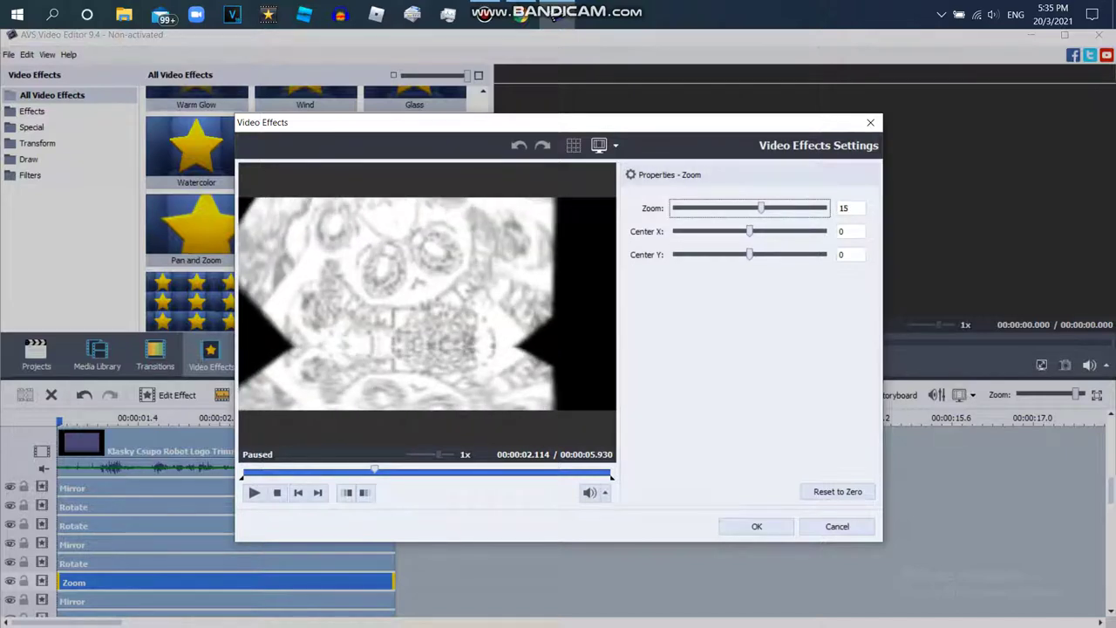
key("Return")
Add an effect line beneath the bottom Zoom effect and place a duplicate of the lower Mirror effect on it
scroll(227, 541, "down", 3)
right_click(435, 533)
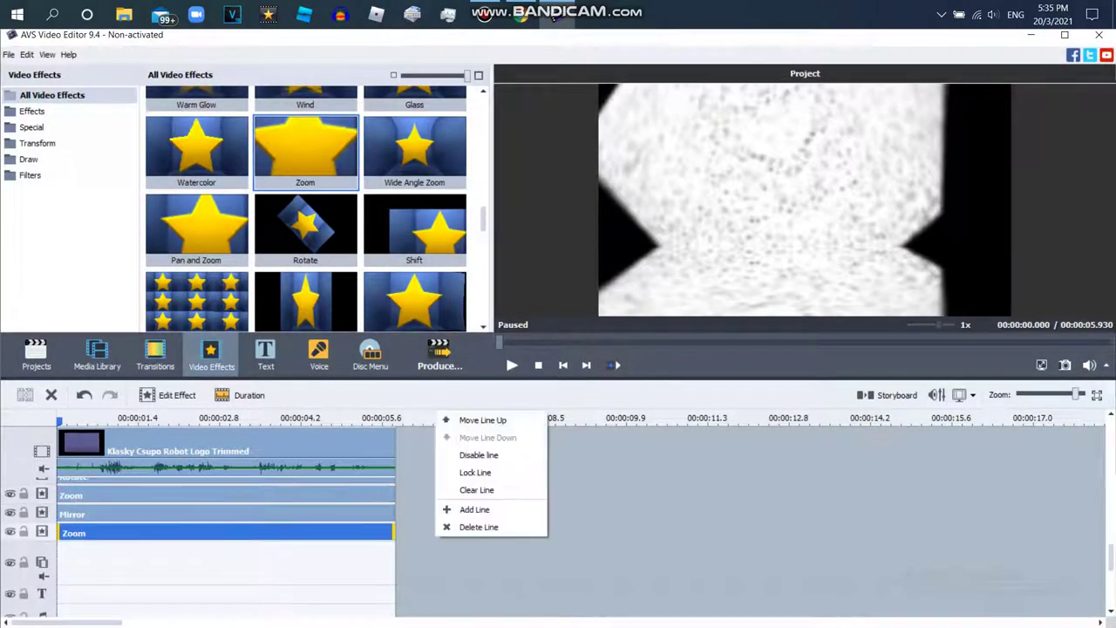
left_click(462, 509)
left_click(363, 515)
right_click(364, 515)
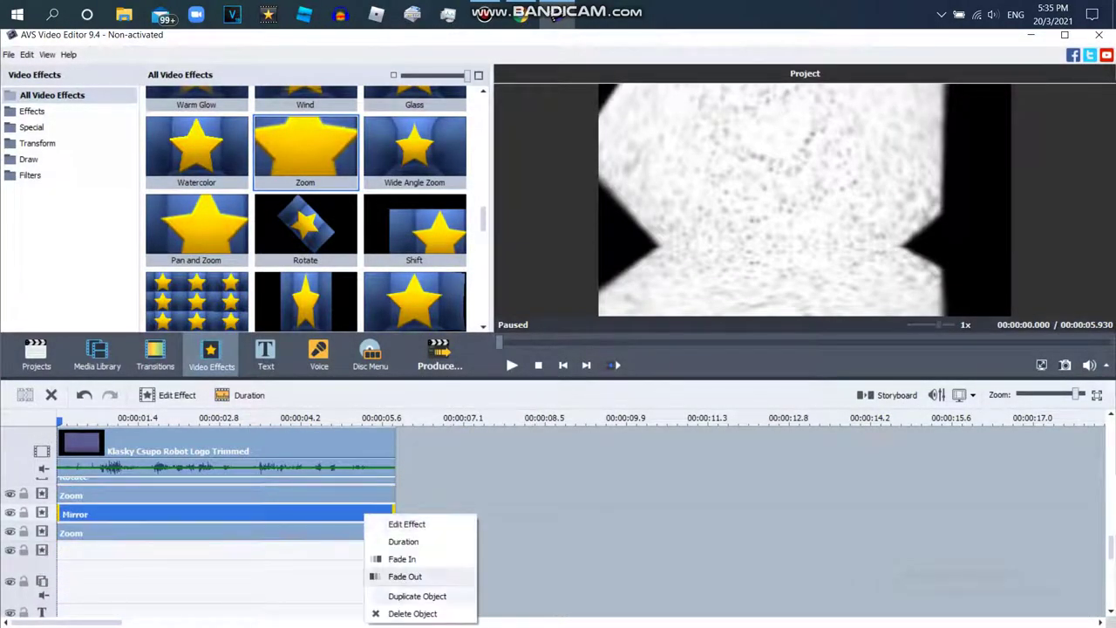
left_click(393, 596)
left_click_drag(564, 514, 226, 553)
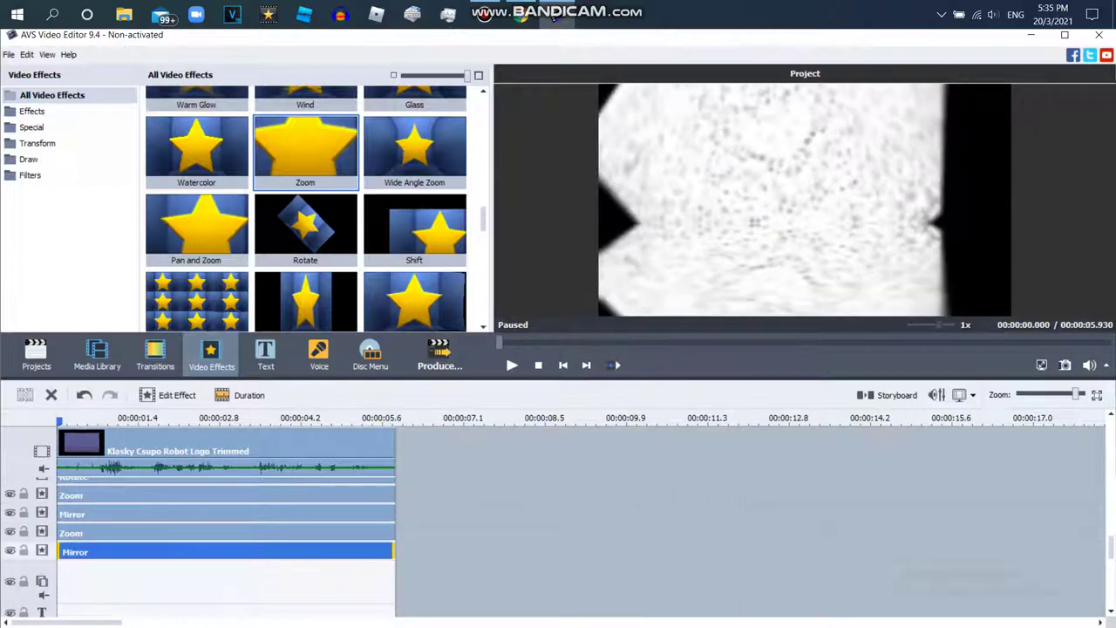
Check the "How to Make G Major 2085" video in the browser, and set the bottom Mirror effect to type Left with level 10
left_click(554, 16)
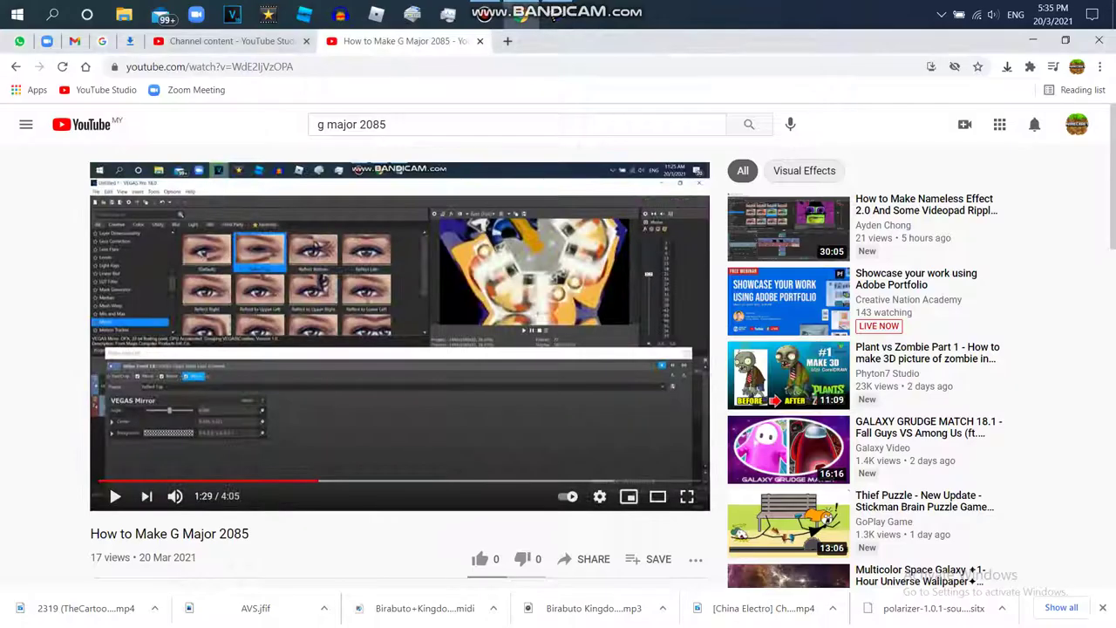
left_click(437, 481)
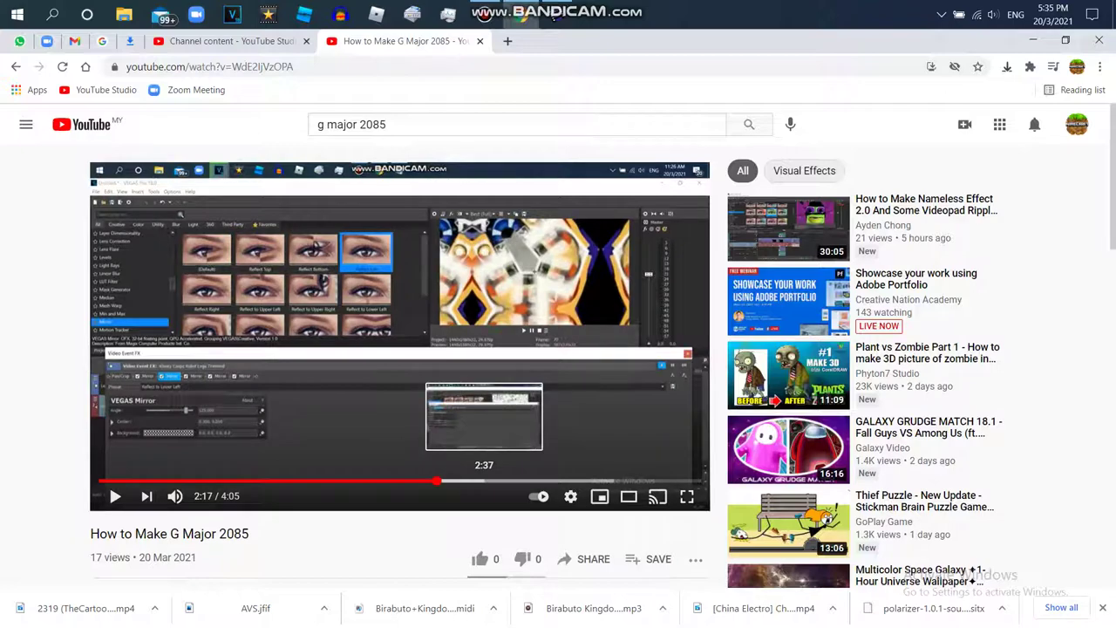
left_click(484, 481)
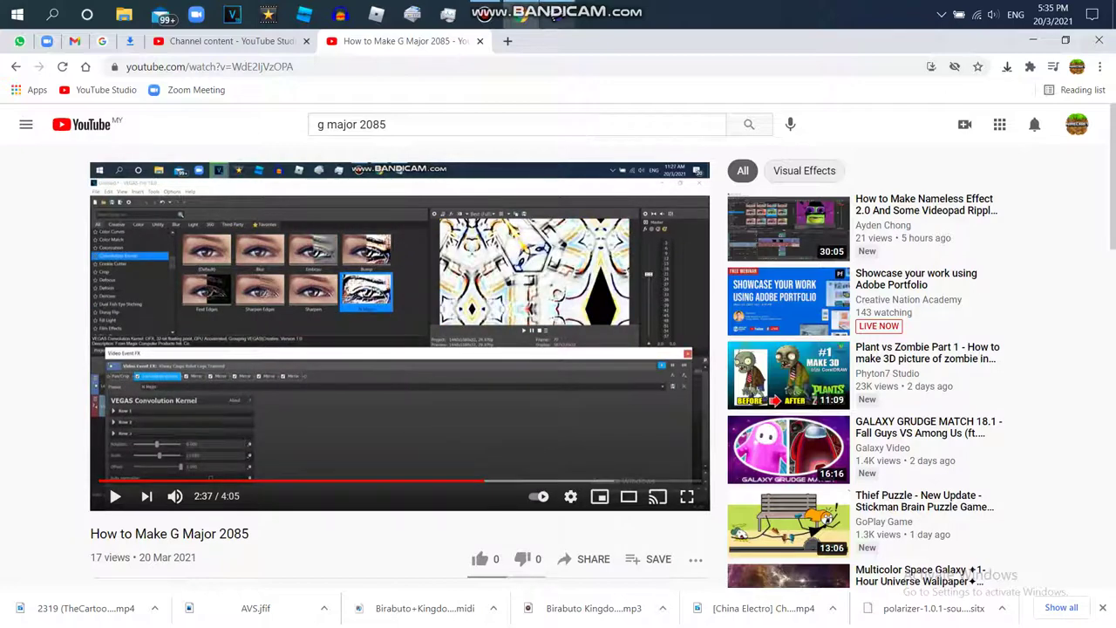
left_click(554, 16)
left_click(766, 208)
left_click(689, 259)
left_click_drag(736, 232, 689, 231)
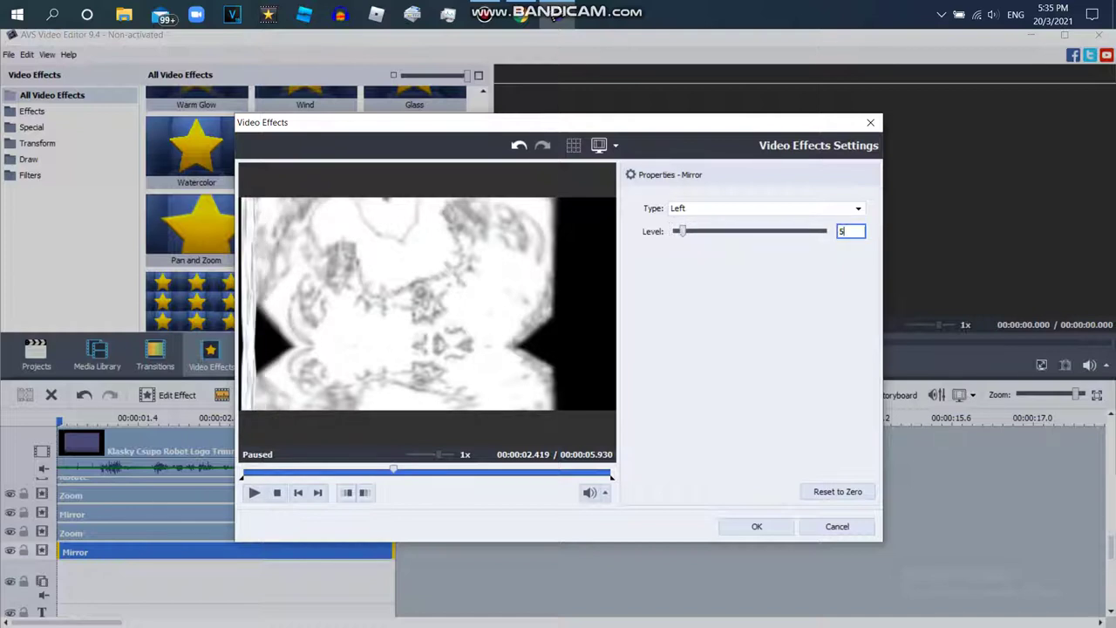
type("10")
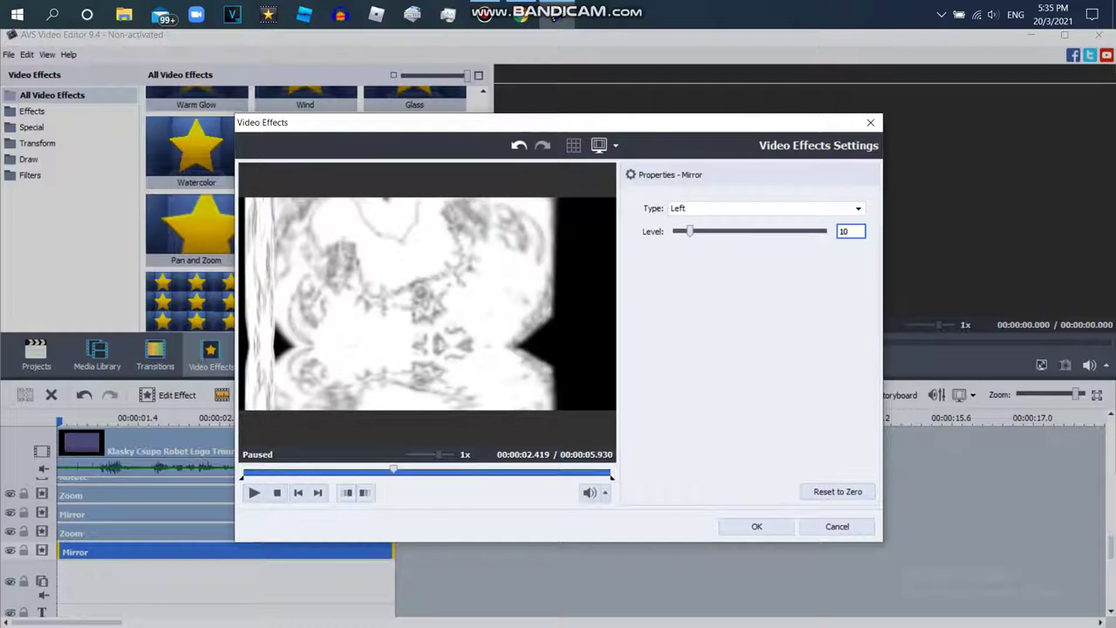
left_click(757, 526)
Add another effect line at the bottom and place a duplicate of the bottom Mirror effect on it
right_click(419, 425)
left_click(471, 521)
right_click(377, 446)
left_click(428, 531)
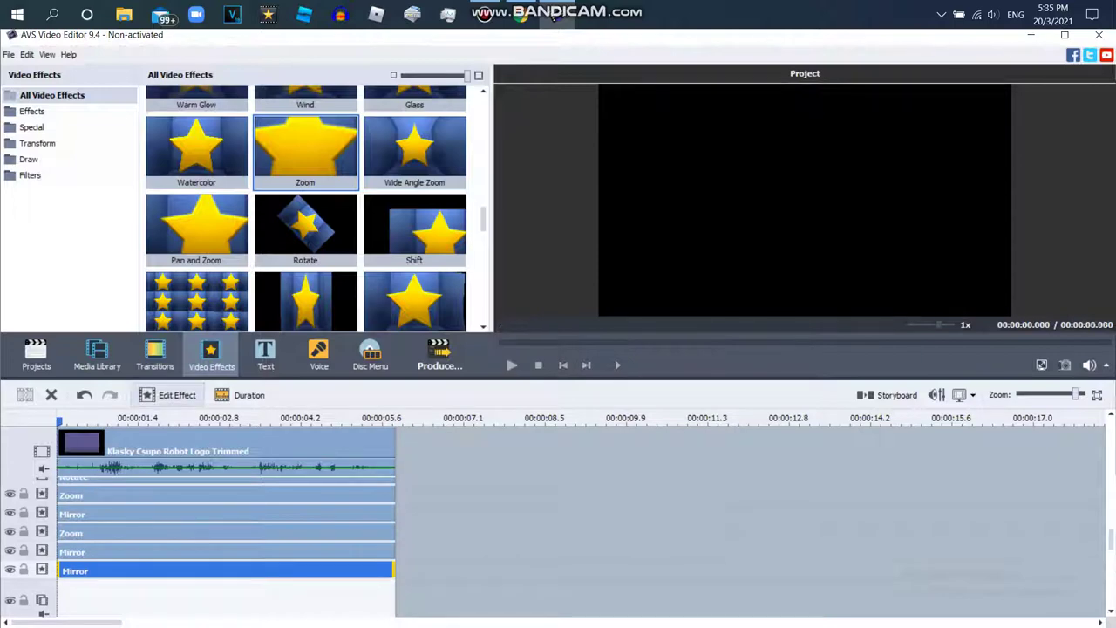
Set the newly duplicated bottom Mirror effect to type Right with level 20
double_click(227, 571)
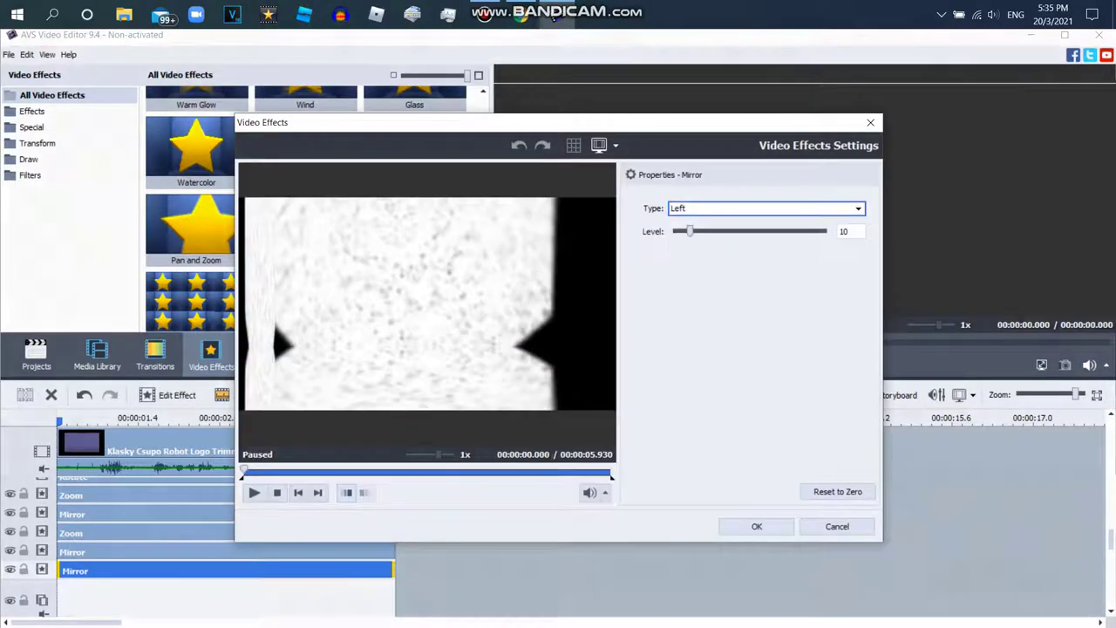
left_click(858, 208)
left_click(698, 276)
mouse_move(690, 232)
left_mouse_down()
mouse_move(710, 231)
mouse_move(698, 231)
left_mouse_up()
key("Right")
key("Right")
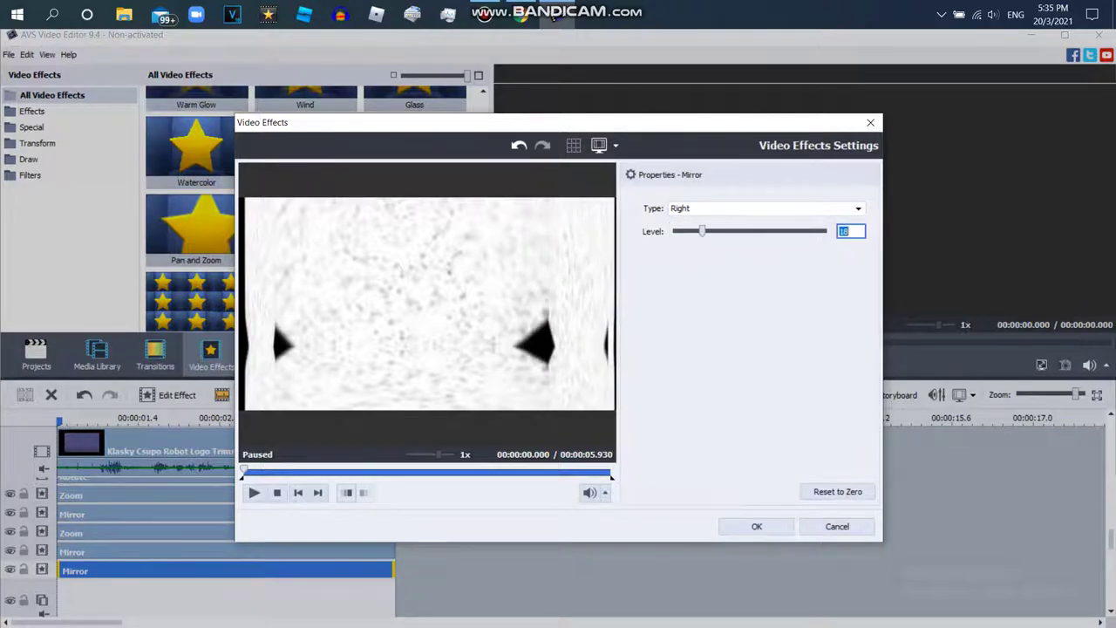
type("20")
key("Return")
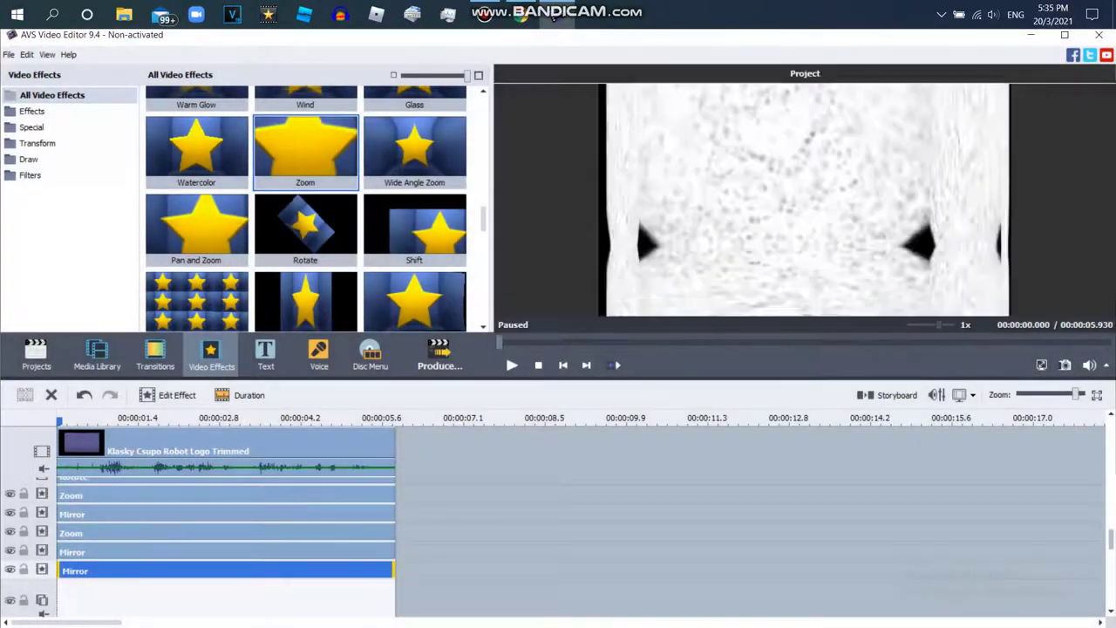
Save the project as "G Major 2085" in the Future Effects On AVS folder
key("Delete")
key("Delete")
key("Delete")
key("Delete")
key("alt+f")
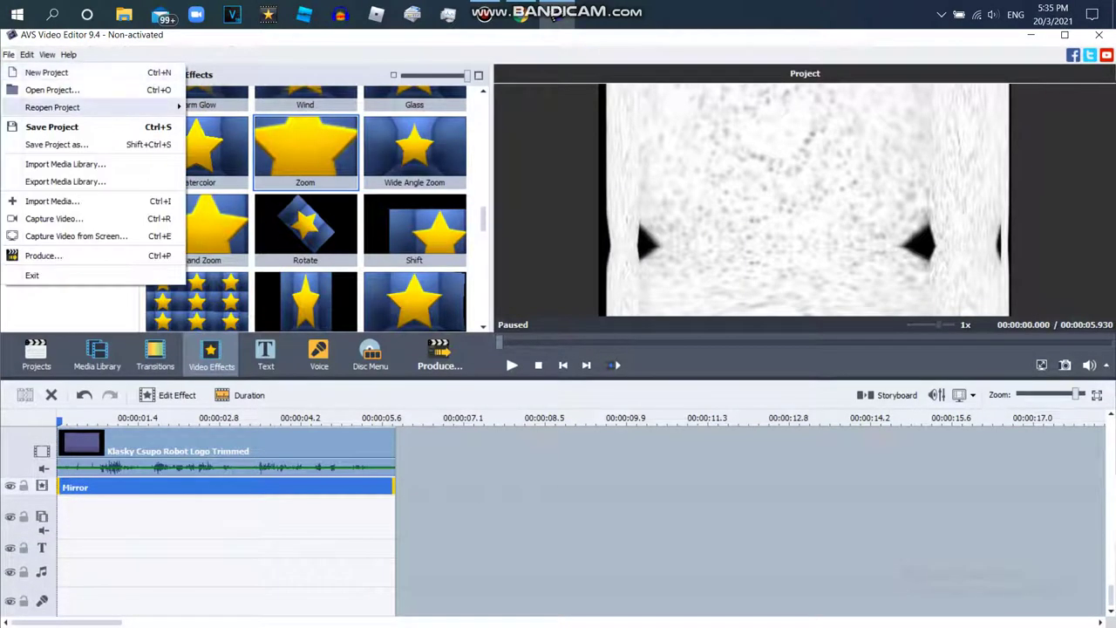
key("Return")
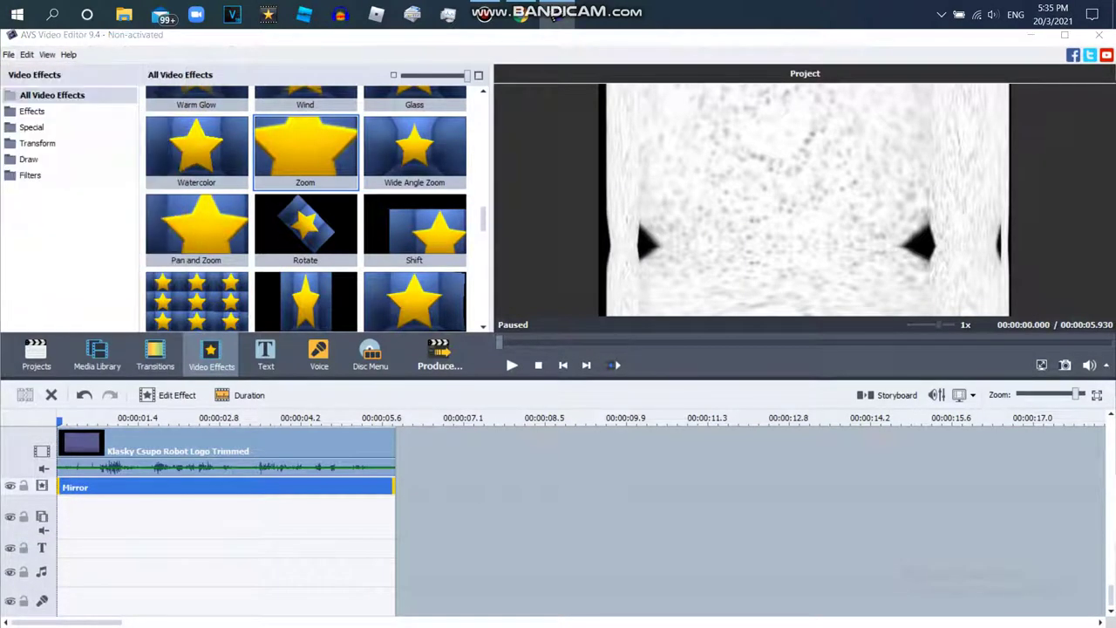
type("G Major")
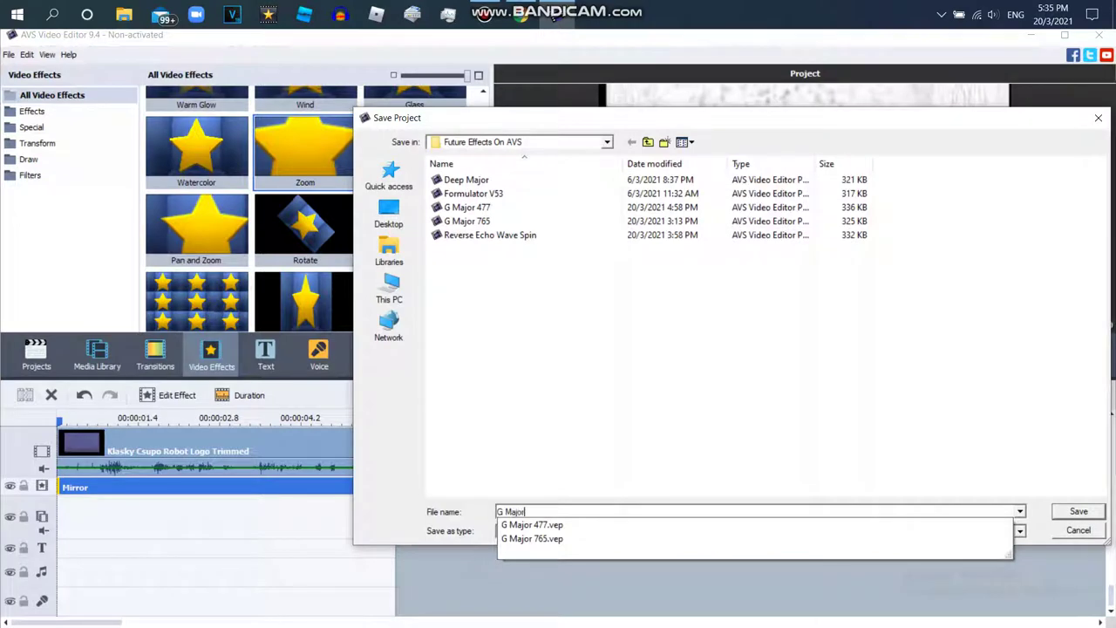
type(" 2")
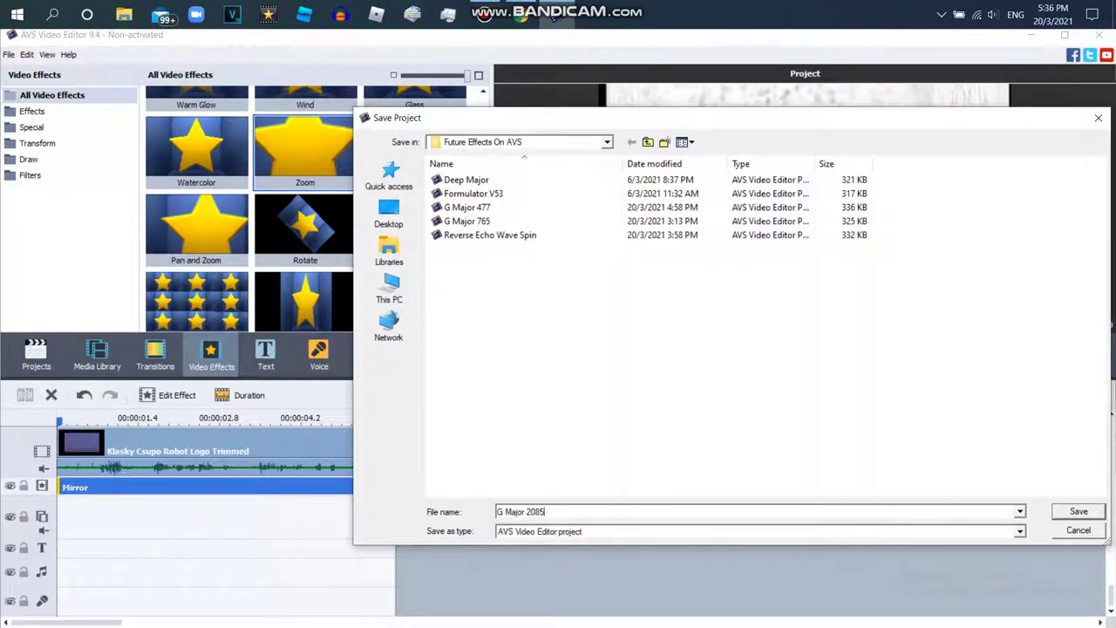
type("085")
key("Return")
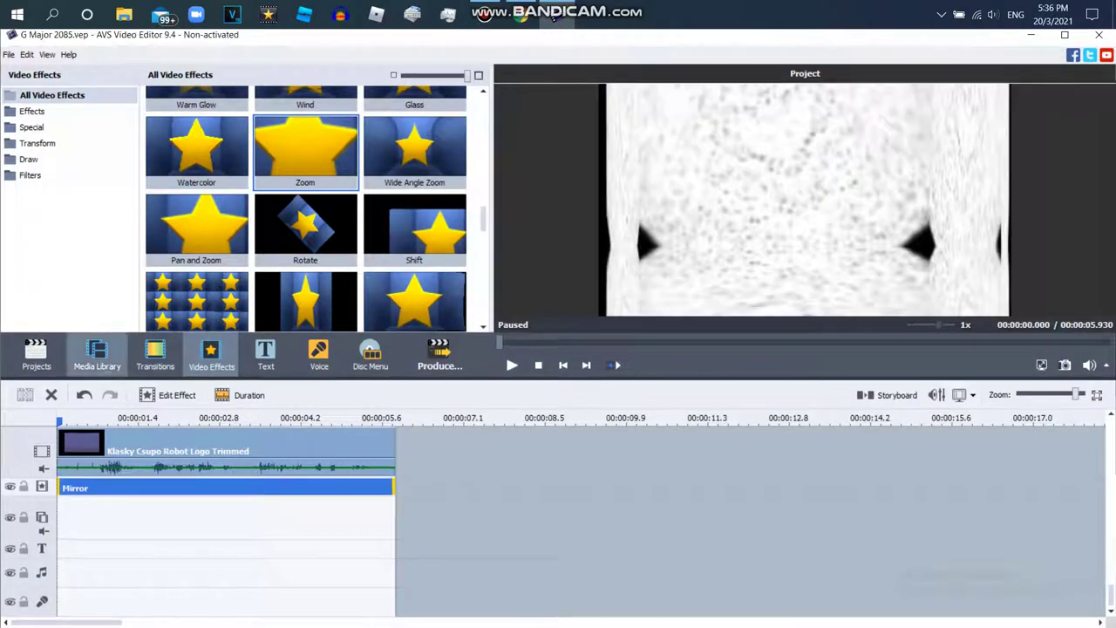
Place the Klasky Csupo Robot Logo Trimmed clip on the music line at the start of the timeline
left_click(97, 353)
left_click_drag(196, 126, 122, 576)
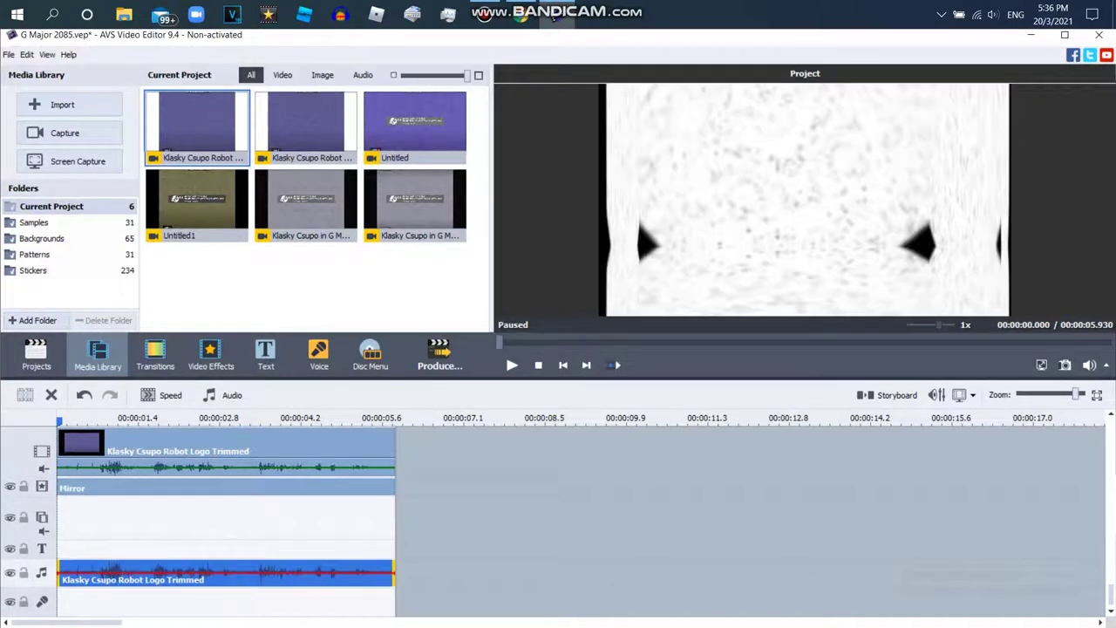
Switch to the browser and look up the pitch values in the comment under the "Klasky Csupo in G Major 2085" video
left_click(553, 16)
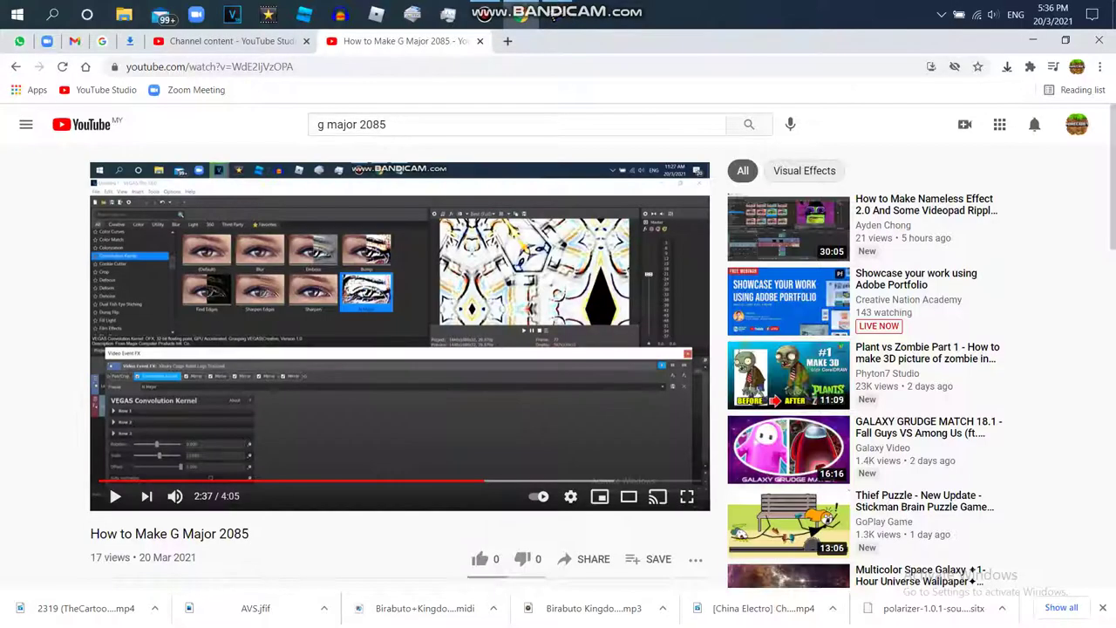
left_click(749, 124)
scroll(559, 367, "down", 8)
scroll(558, 367, "down", 3)
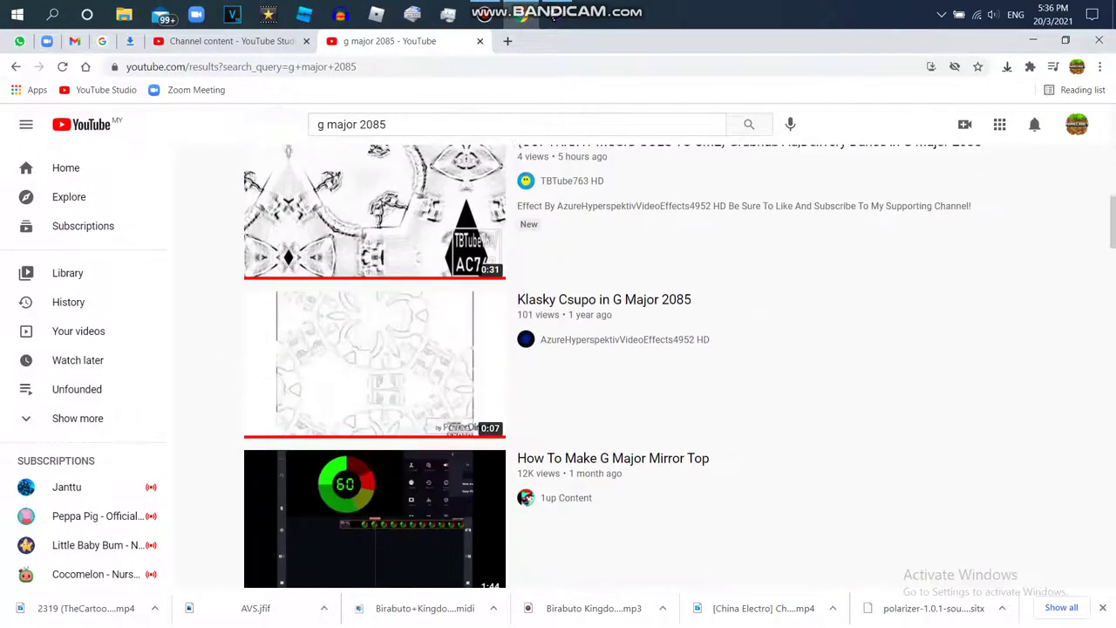
left_click(375, 288)
scroll(558, 366, "down", 5)
left_click(155, 364)
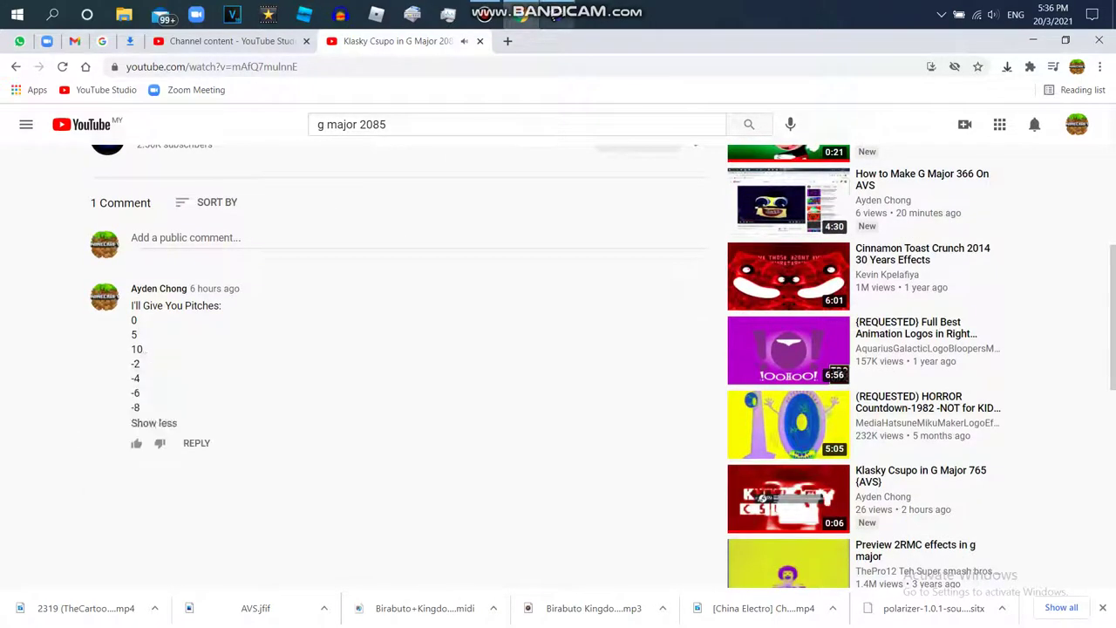
Lower the first audio copy's Pitch Shift rate in AVS Video Editor, and set a second copy on the voice line to rate 56
key("alt+Tab")
left_click(662, 305)
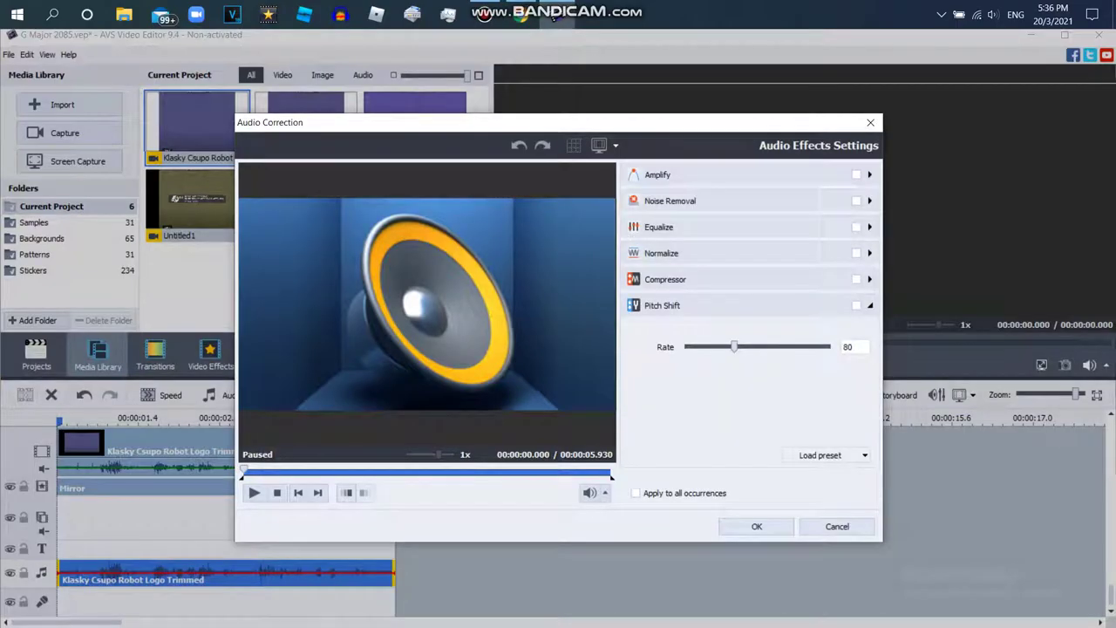
key("Left")
key("Left")
key("Left")
key("Left")
left_click(757, 526)
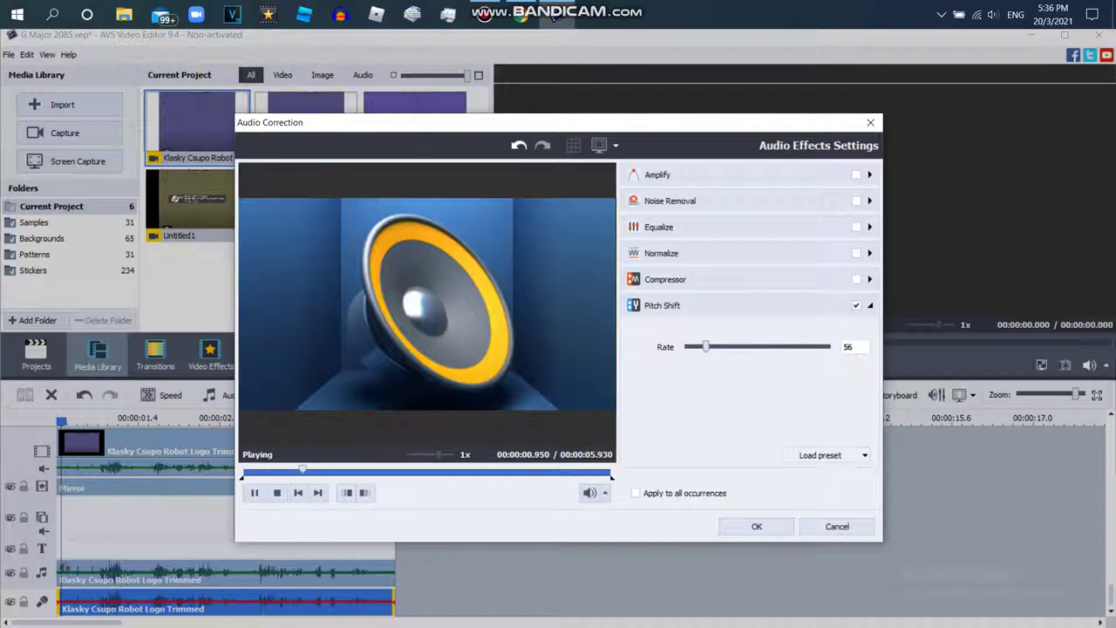
left_click(757, 526)
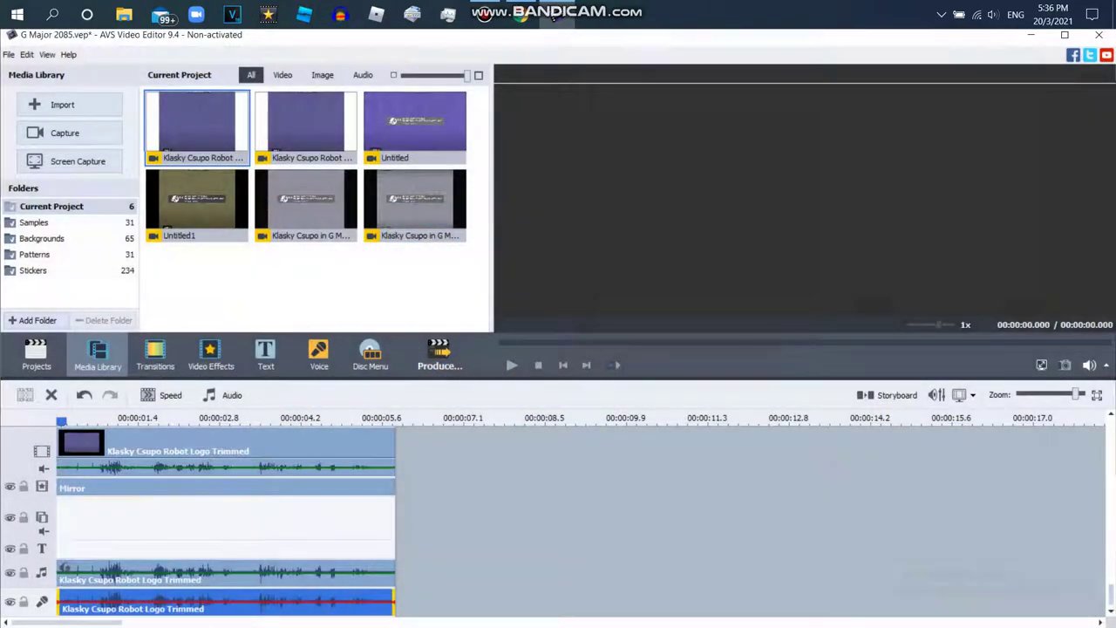
Add five more audio lines to the timeline and move the second pitched copy from the voice line to the second audio line
right_click(464, 508)
left_click(501, 605)
right_click(450, 479)
left_click(485, 578)
right_click(442, 477)
left_click(482, 578)
right_click(447, 471)
left_click(486, 568)
right_click(459, 483)
left_click(498, 583)
scroll(227, 541, "down", 3)
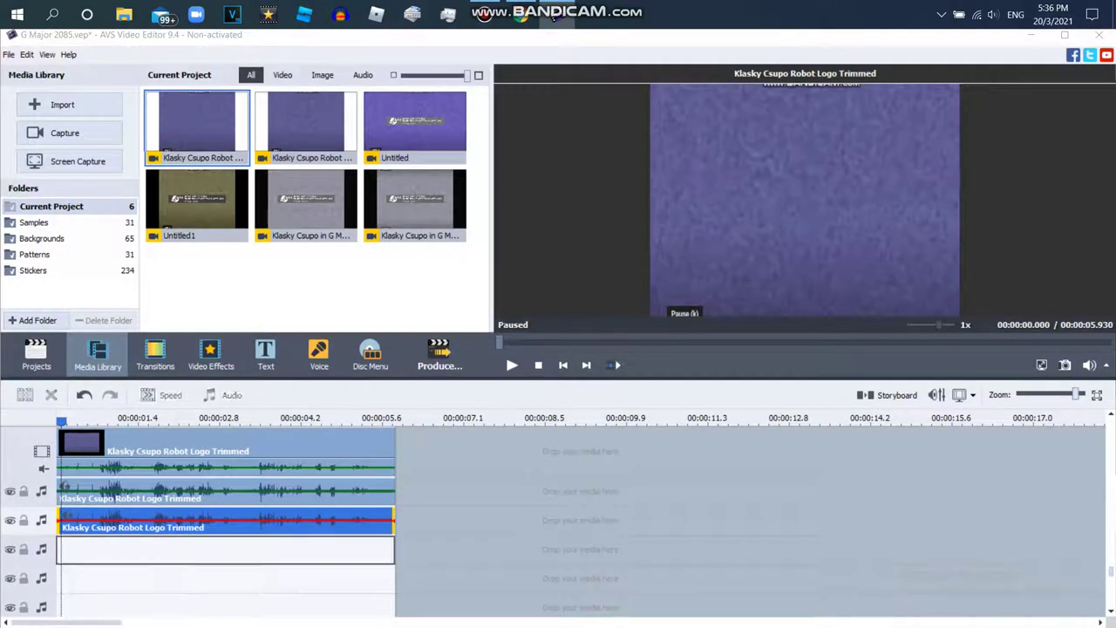
Place another copy of the clip's audio at the start of the third audio line and apply Pitch Shift with rate 112
scroll(227, 541, "up", 1)
left_click_drag(226, 549, 566, 521)
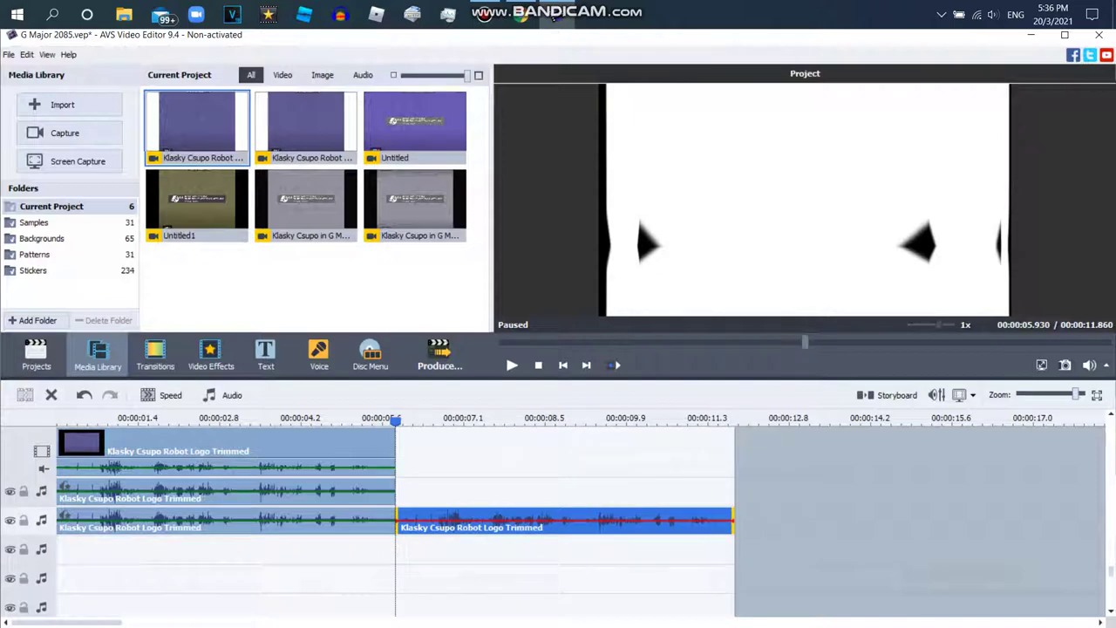
key("ctrl+z")
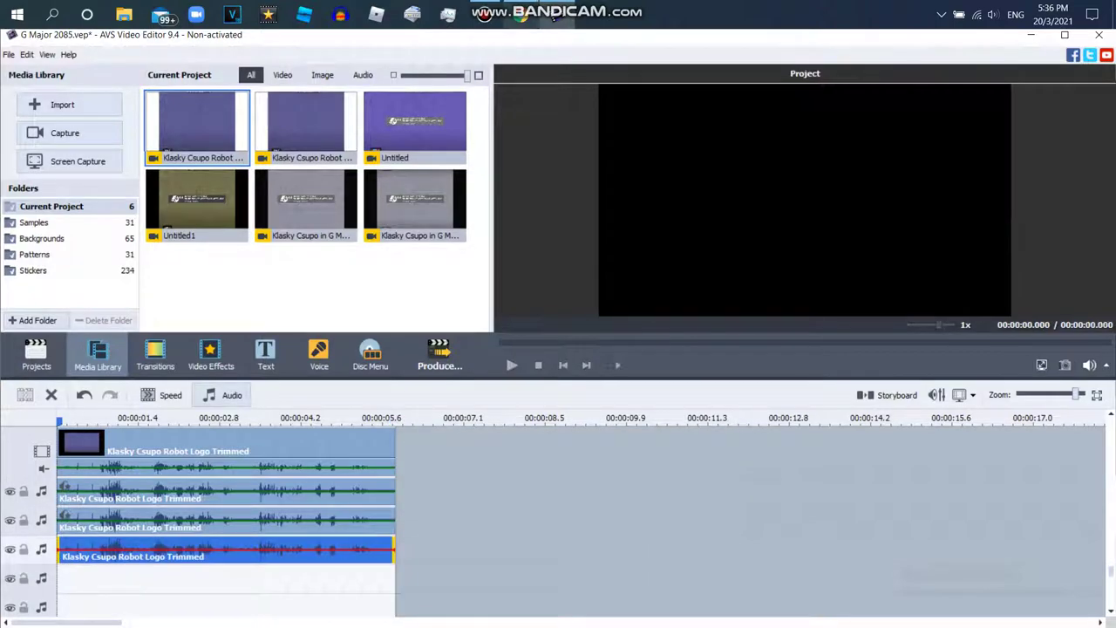
left_click(553, 18)
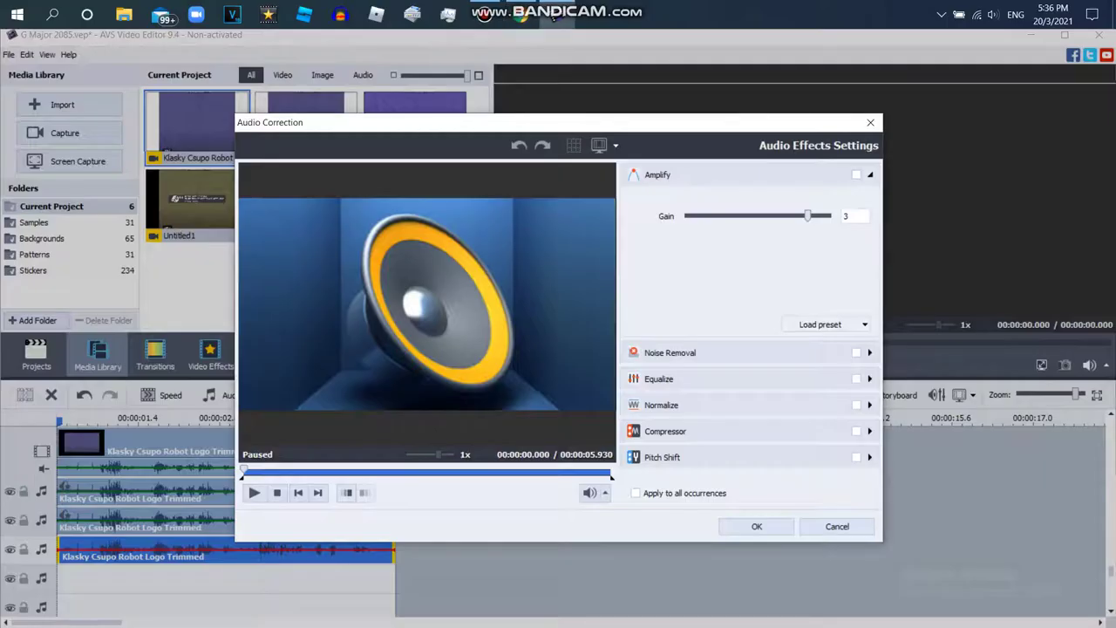
left_click(855, 306)
left_click_drag(738, 346, 740, 346)
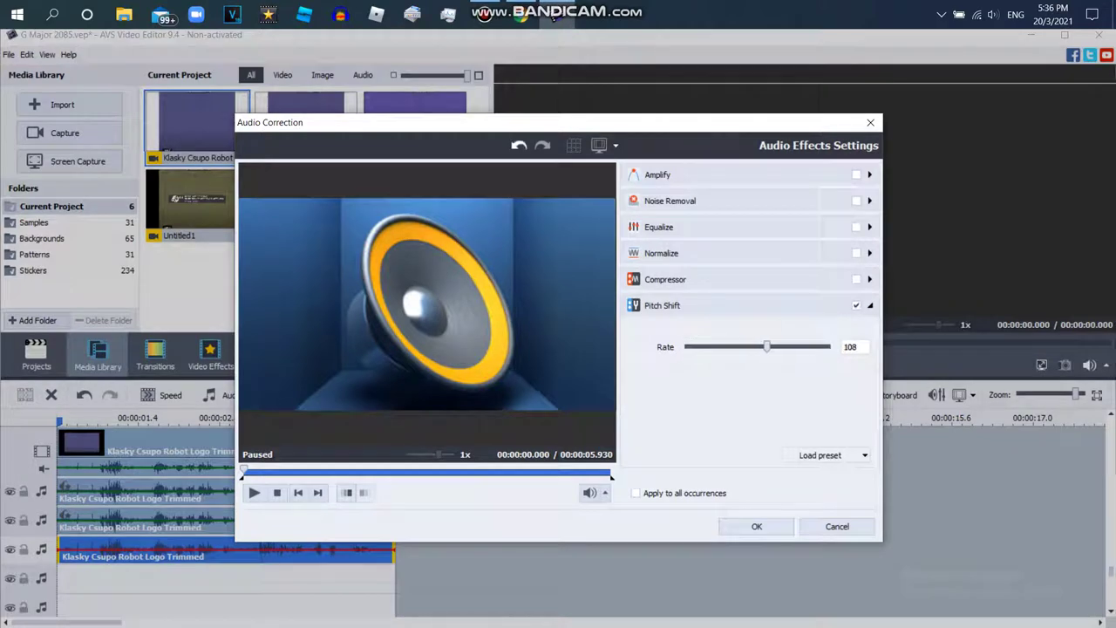
left_click(756, 526)
Duplicate the third audio copy onto the start of the fourth audio line and set its Pitch Shift rate to 125
right_click(332, 552)
left_click(371, 529)
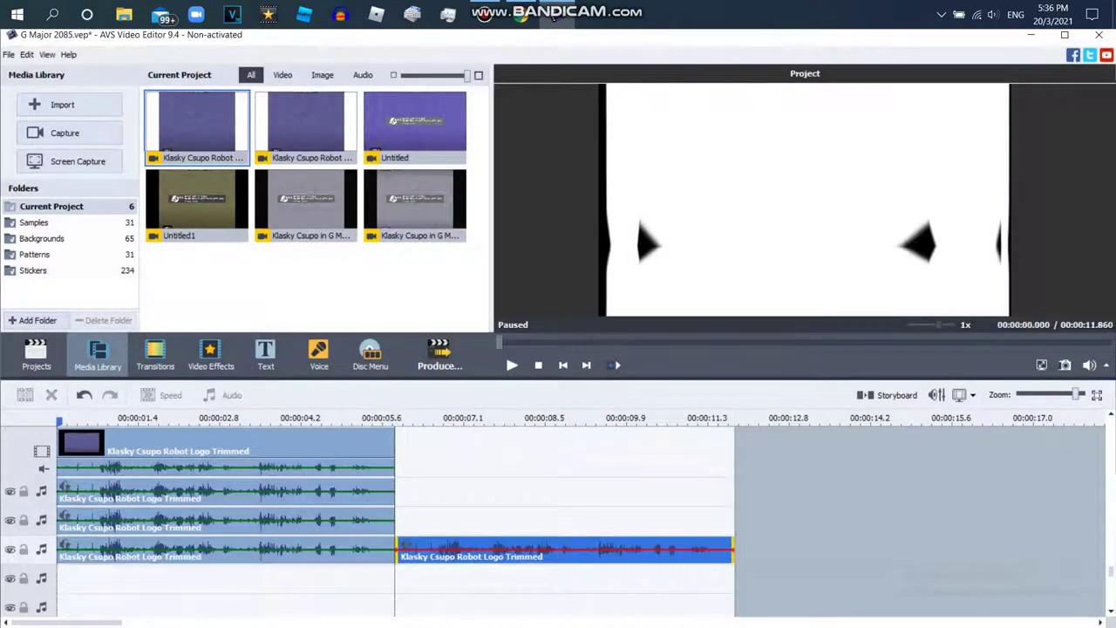
left_click(553, 17)
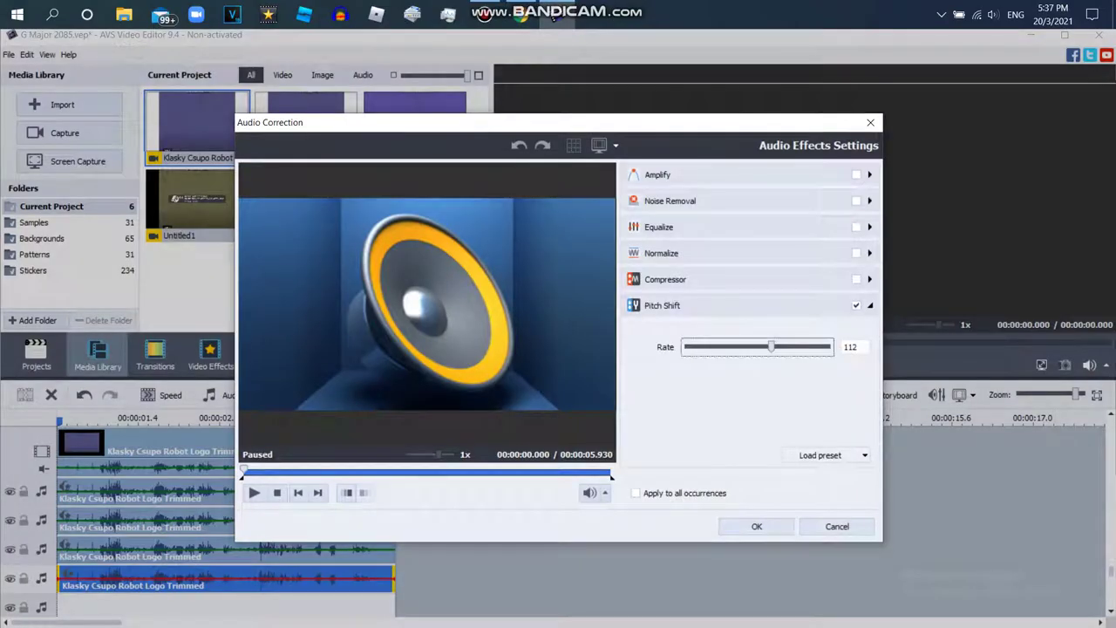
key("Right")
key("Right")
key("Right")
key("Right")
key("Right")
key("Right")
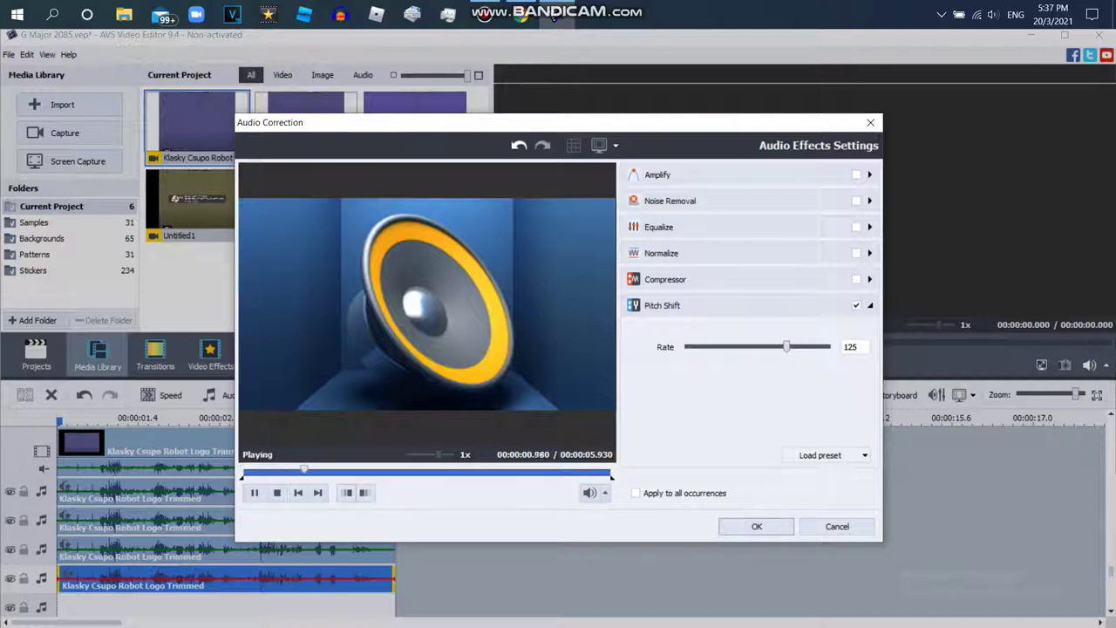
left_click(757, 526)
Duplicate the fourth audio copy onto the fifth audio line, recheck the pitch list in the browser, and set its Pitch Shift rate to 140
right_click(294, 425)
left_click(497, 338)
key("ctrl+v")
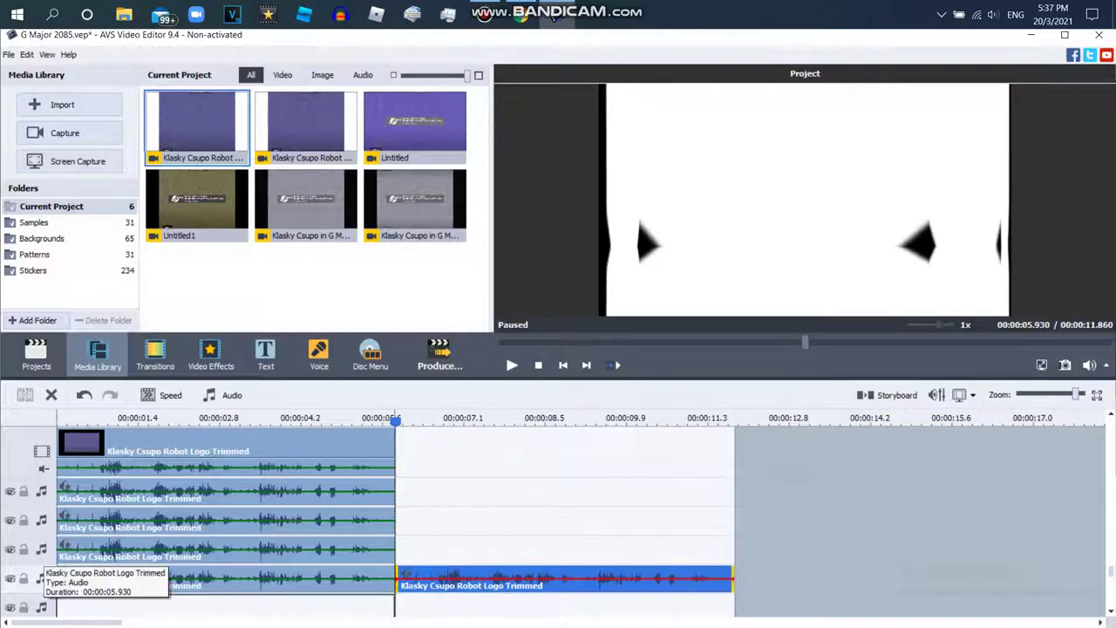
scroll(34, 558, "down", 1)
key("Home")
left_click(524, 14)
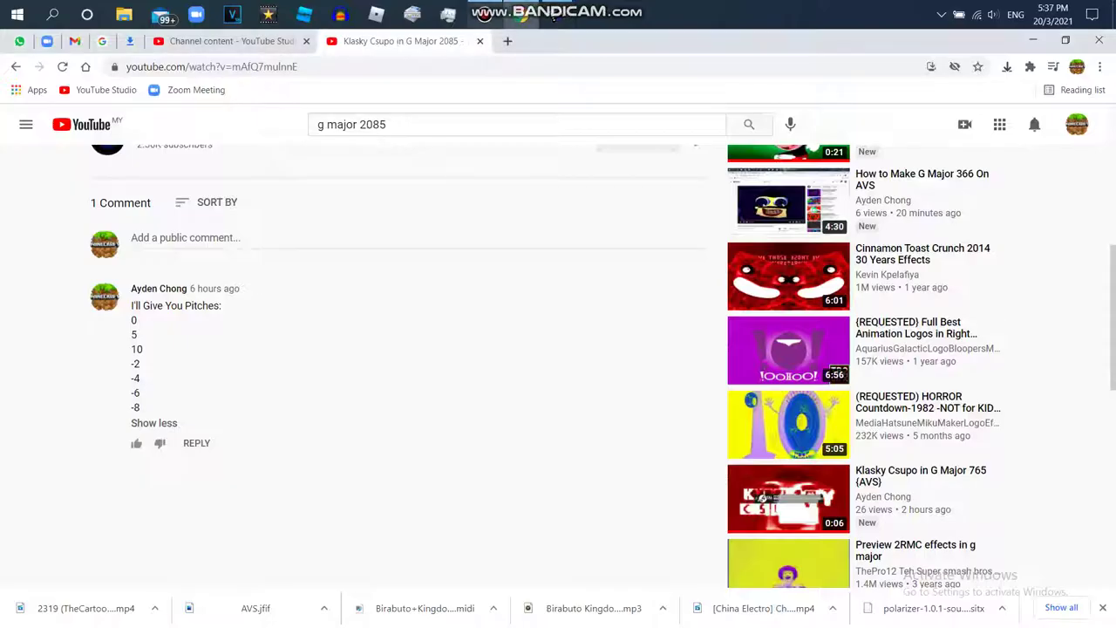
left_click(555, 16)
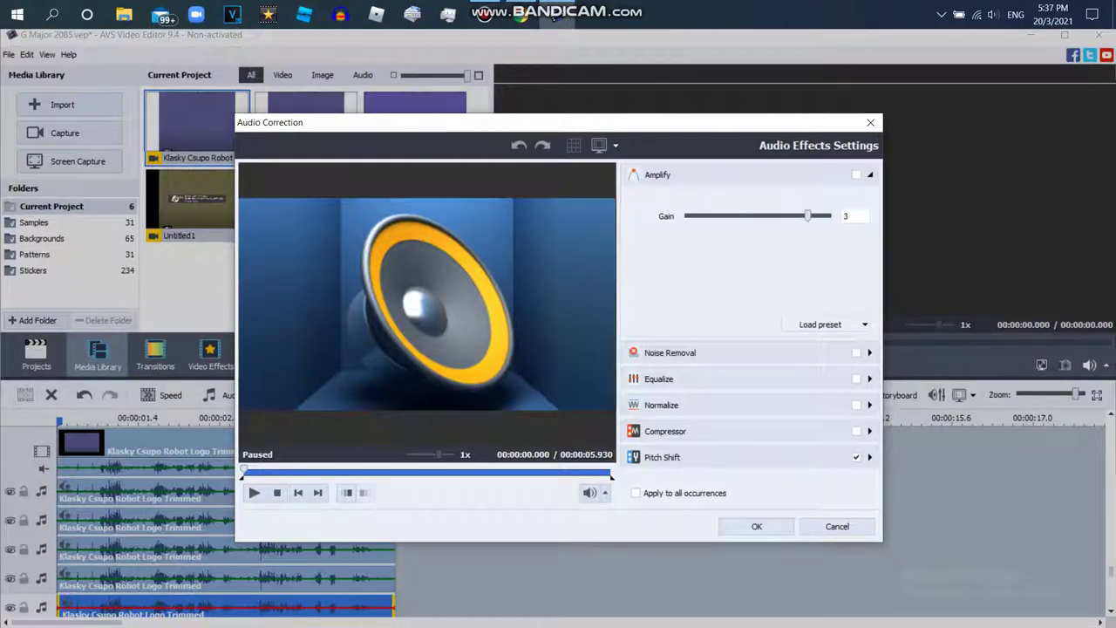
left_click(662, 457)
left_click(820, 455)
left_click(820, 471)
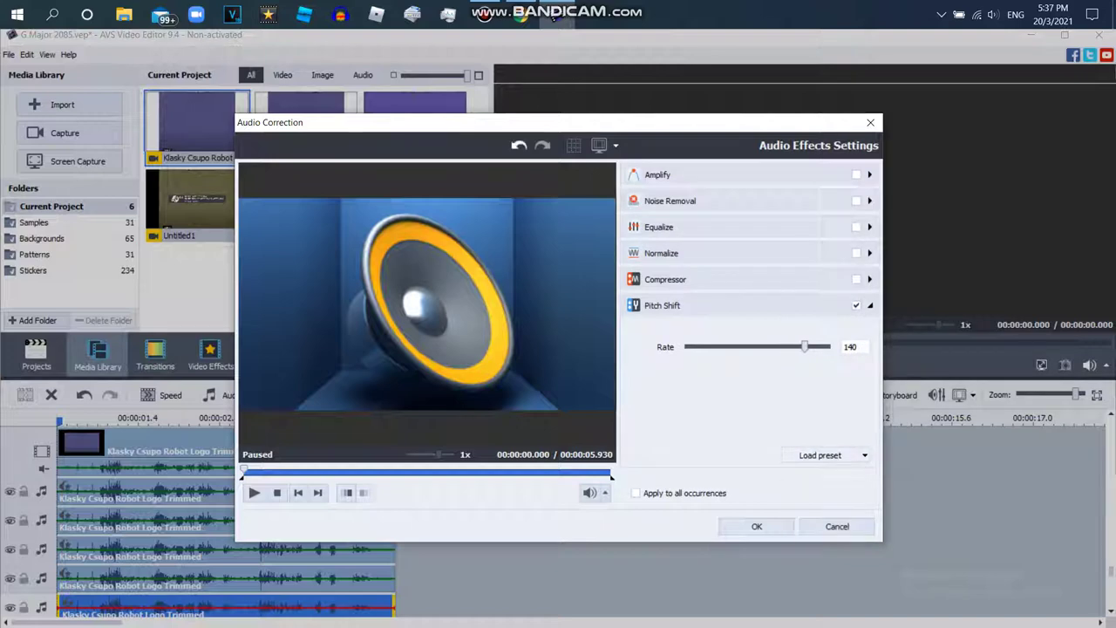
left_click(757, 526)
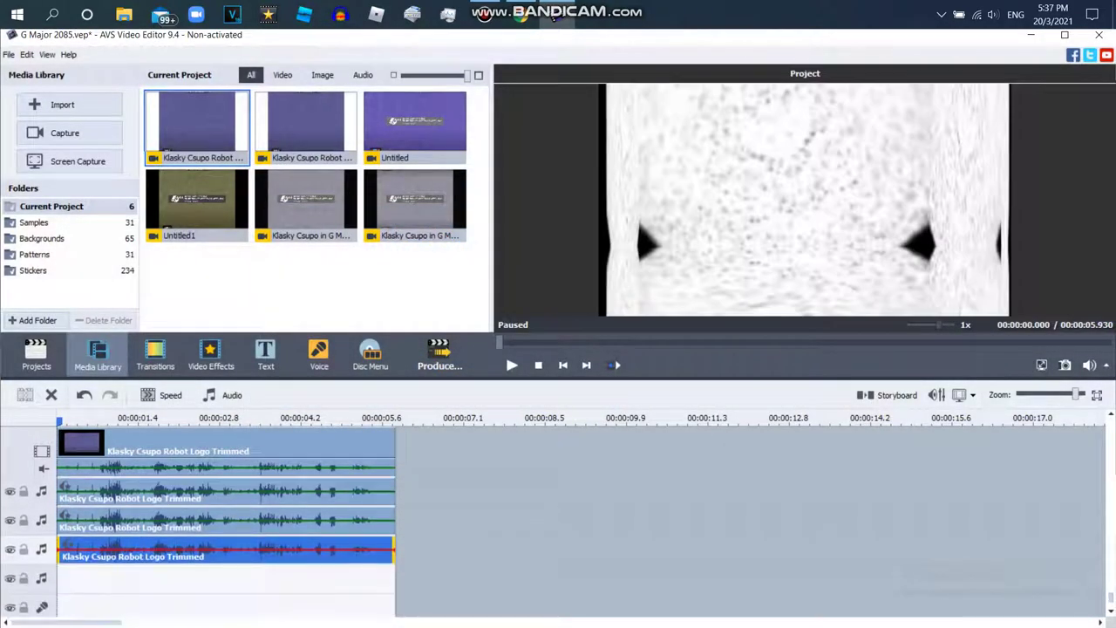
Duplicate the fifth audio copy onto the start of the last audio line and set its Pitch Shift rate to 158
right_click(361, 549)
left_click(436, 518)
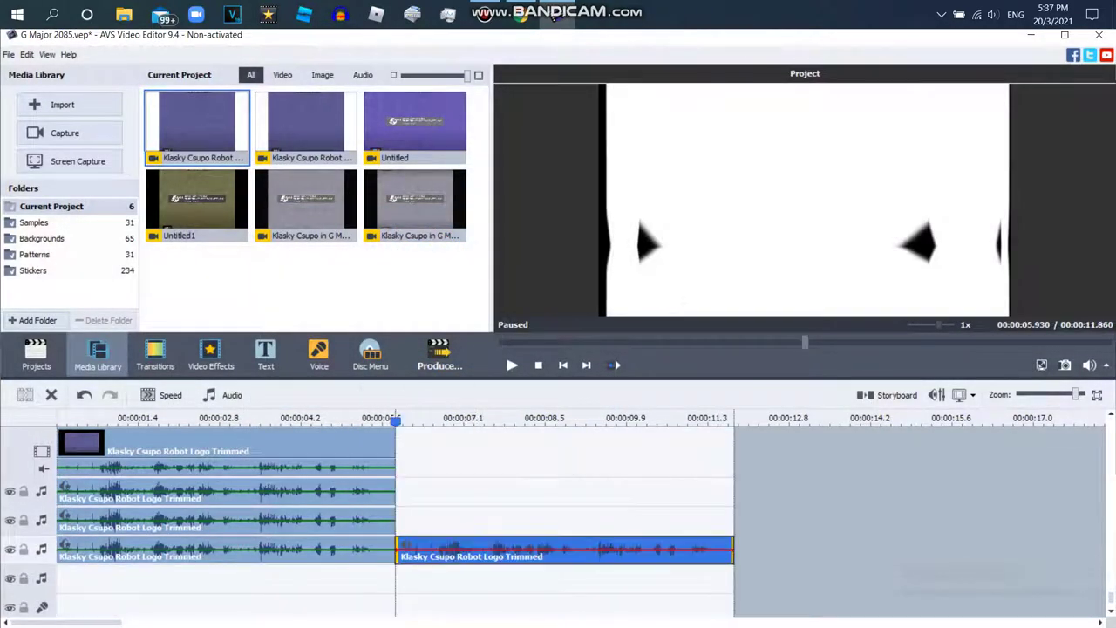
left_click_drag(436, 550, 98, 579)
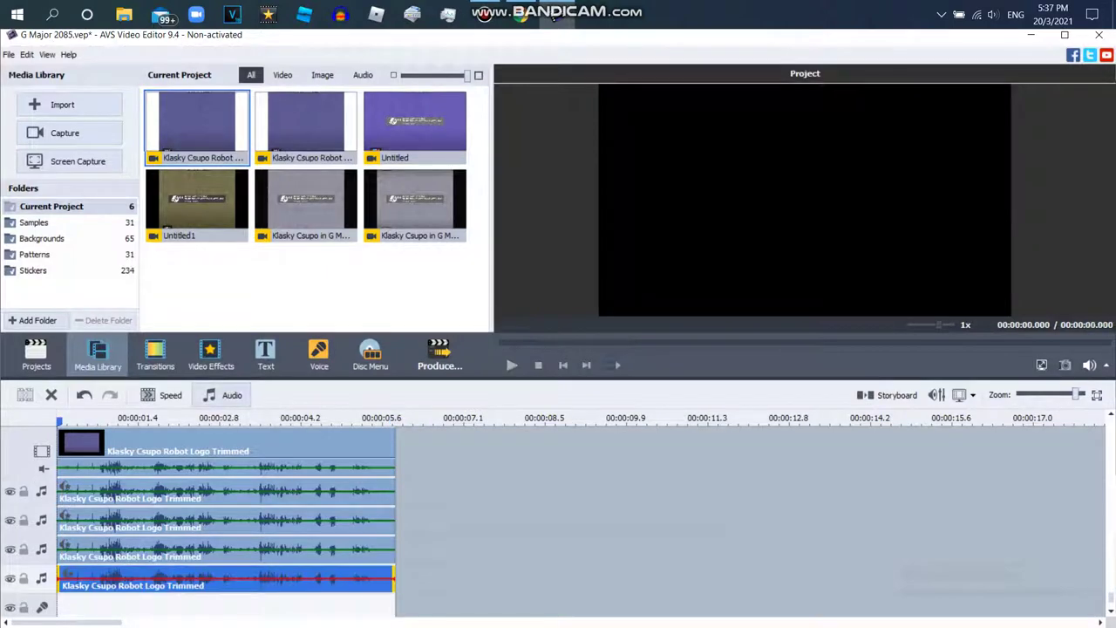
double_click(98, 578)
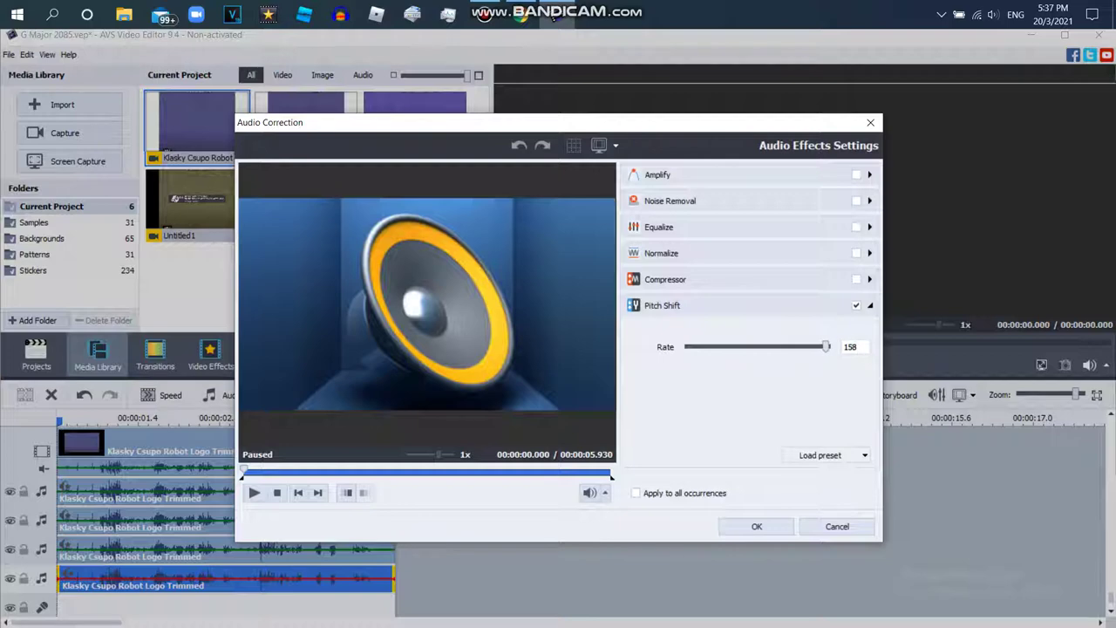
left_click(757, 526)
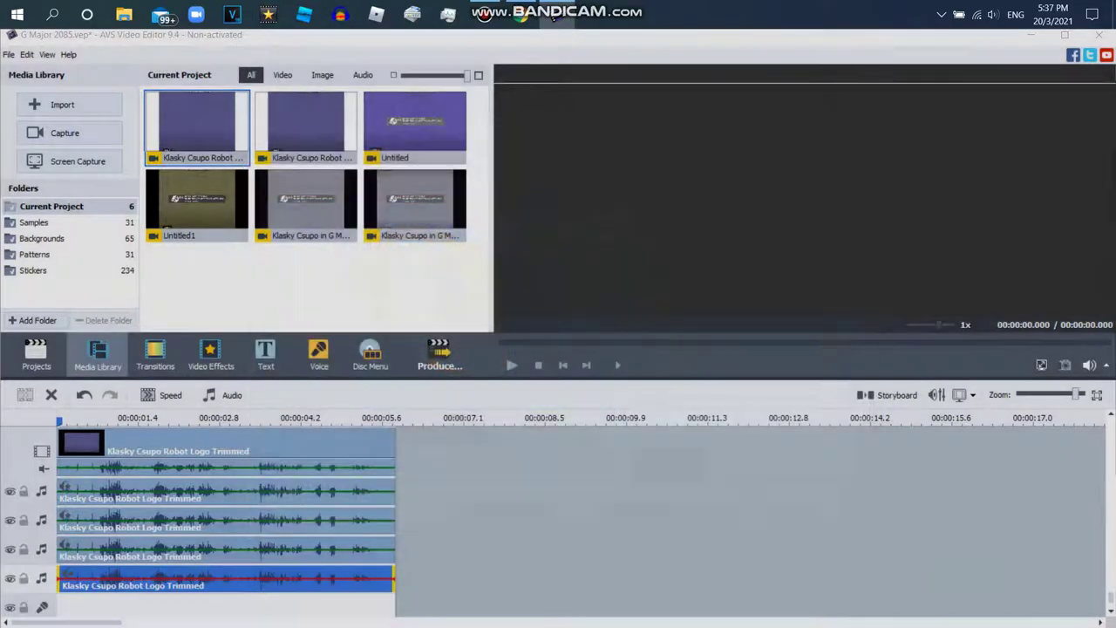
Save the changes to the G Major 2085 project
key("space")
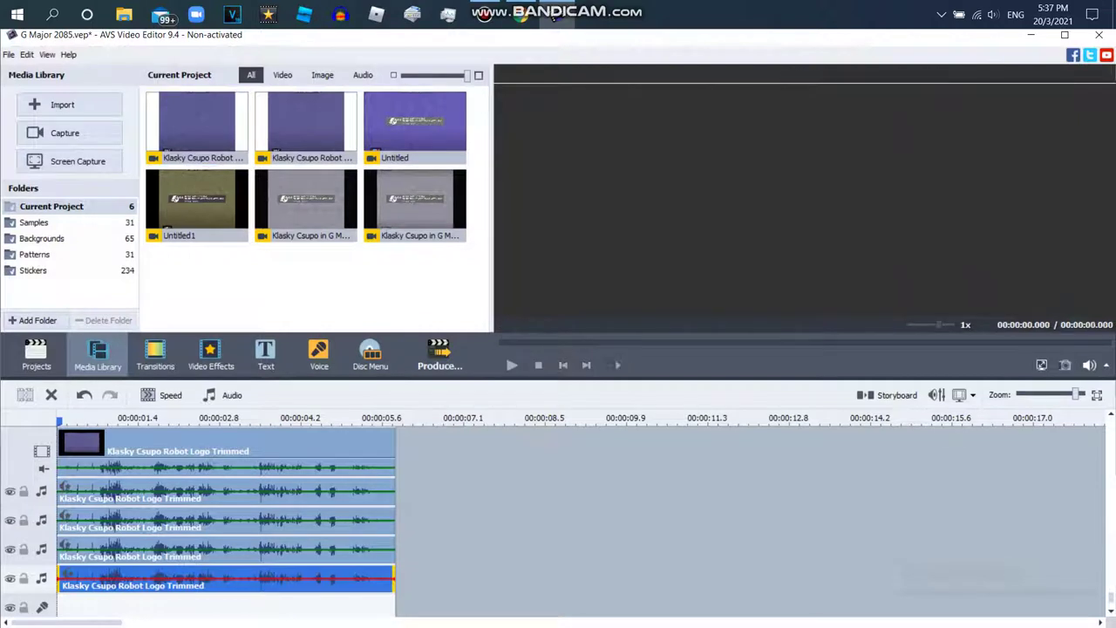
left_click(9, 54)
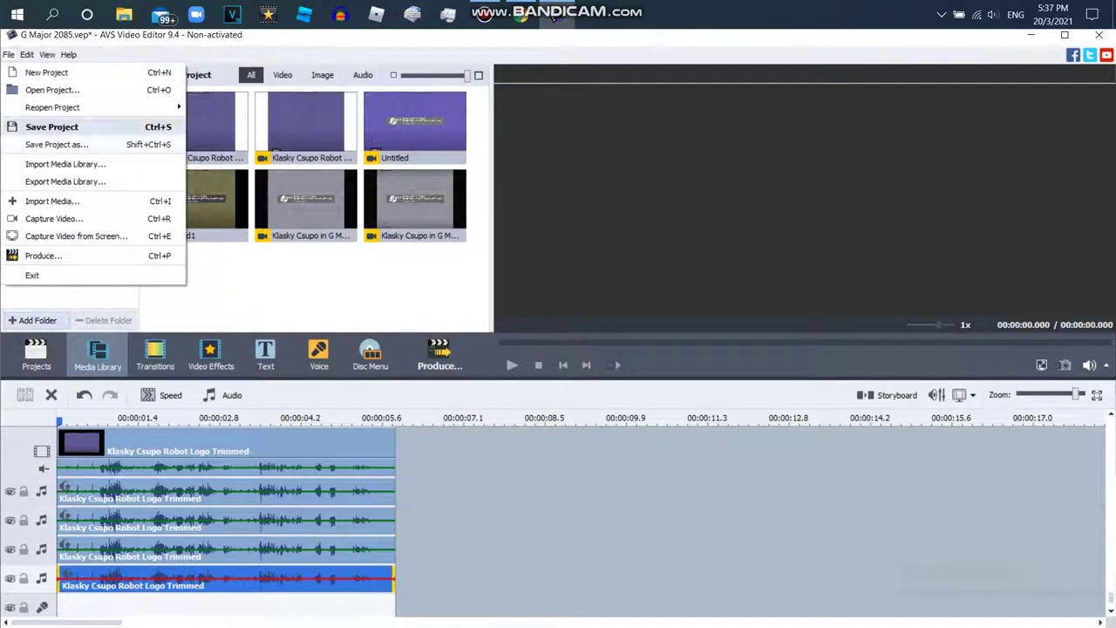
left_click(52, 127)
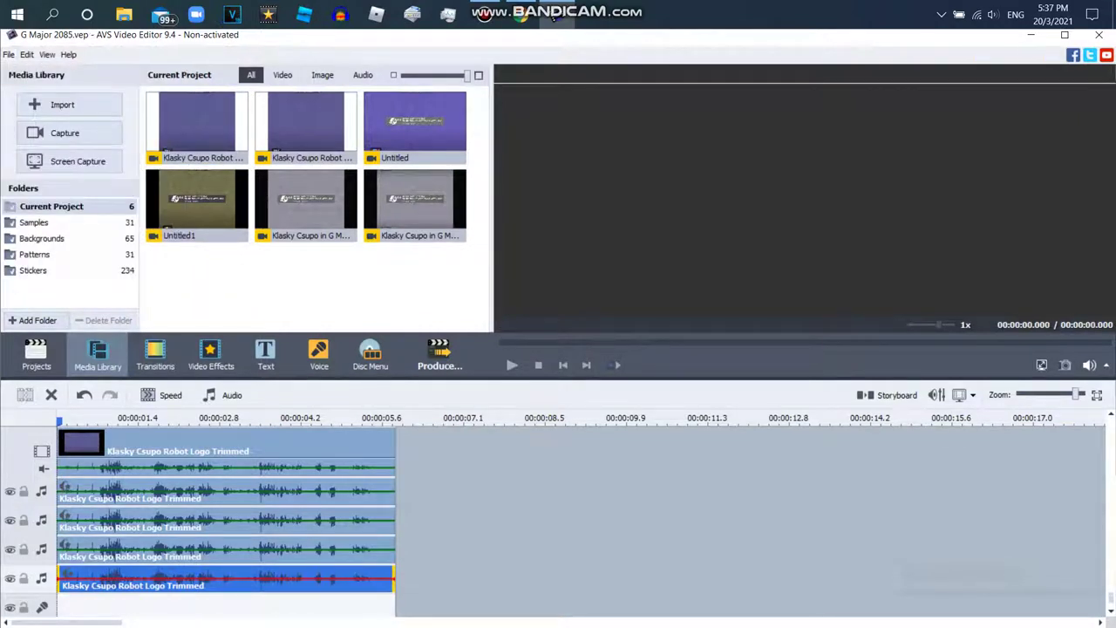
Play the project from the start to review the finished video effect and layered audio
left_click(70, 485)
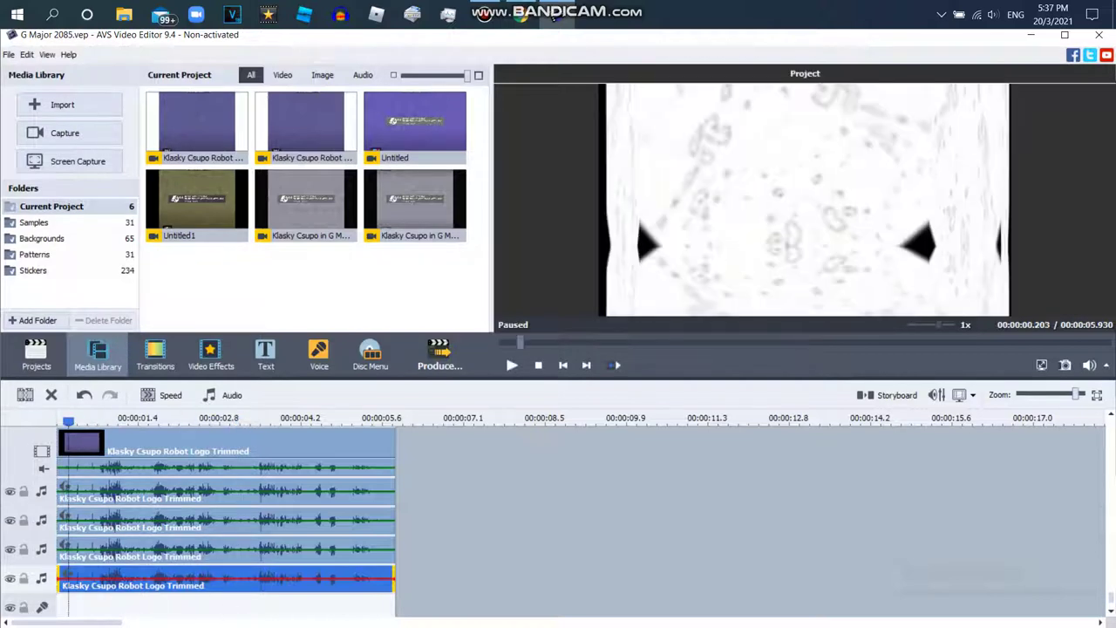
key("Home")
key("space")
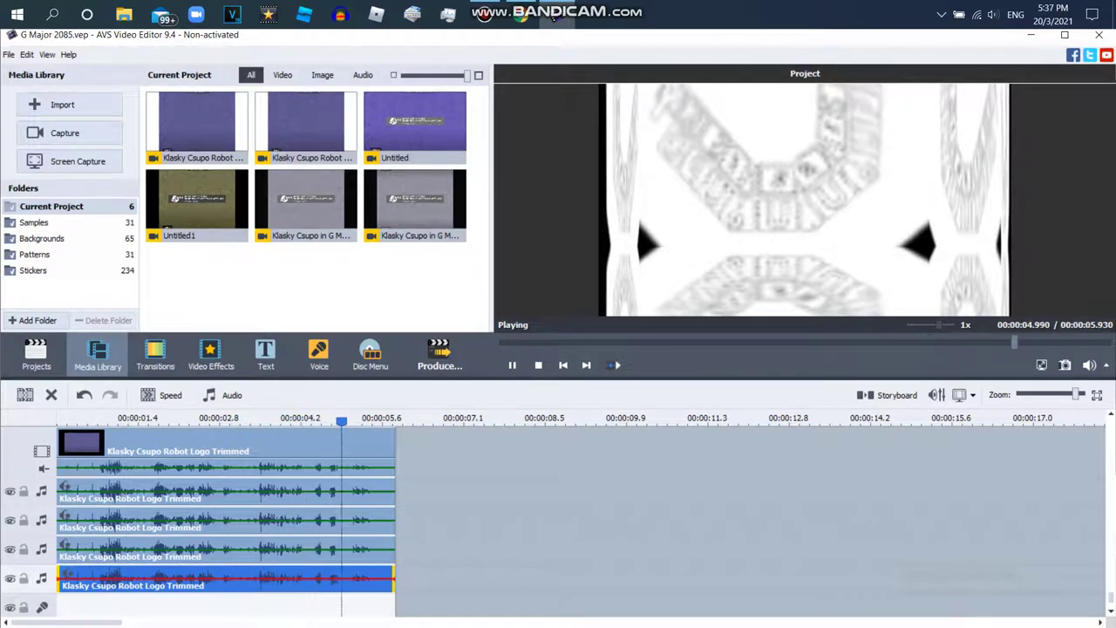
left_click(485, 15)
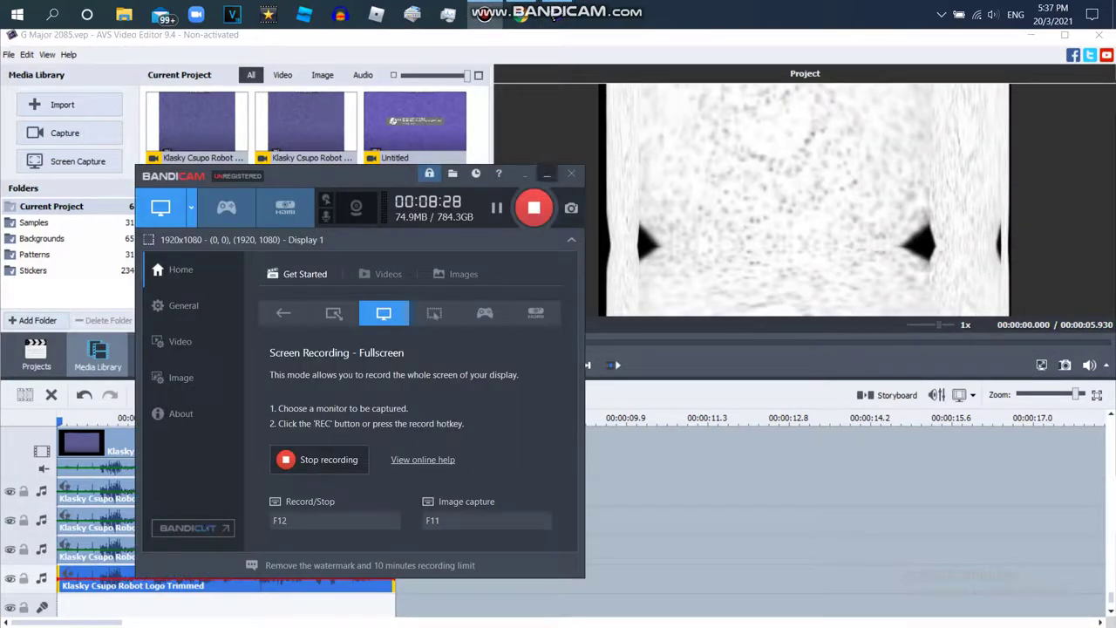